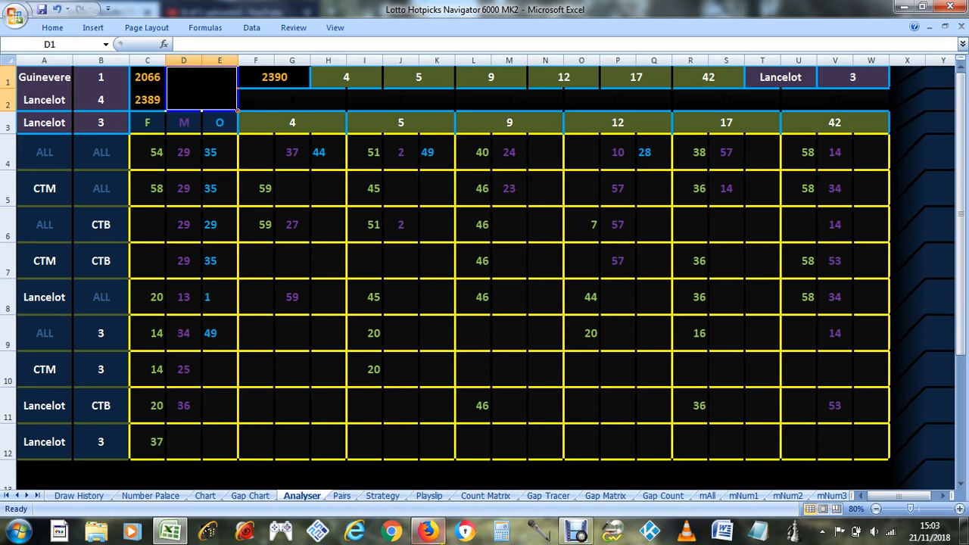
# - Switch to Firefox and review the details and prize breakdown of the Lotto draw of Sat 17 Nov 2018
pyautogui.click(426, 532)
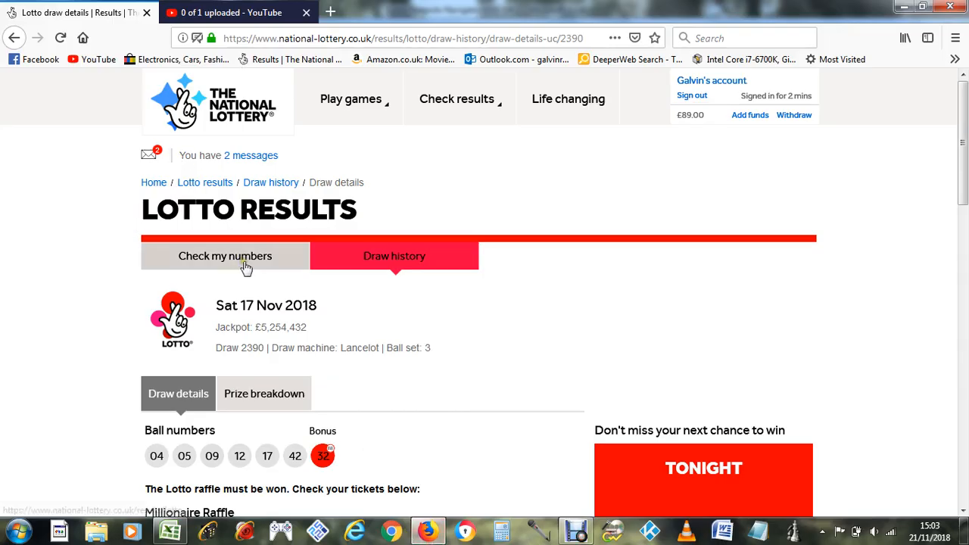
pyautogui.scroll(-3, 245, 261)
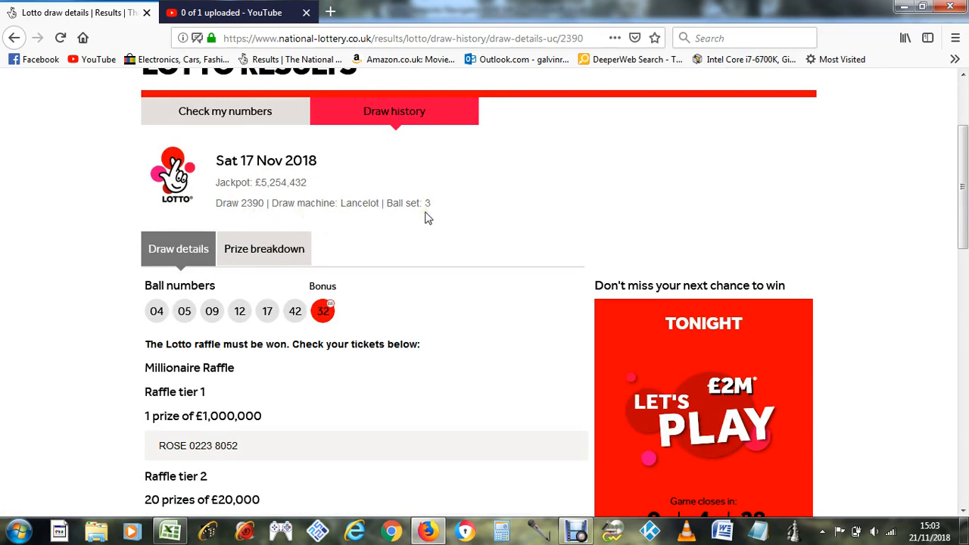
pyautogui.click(279, 254)
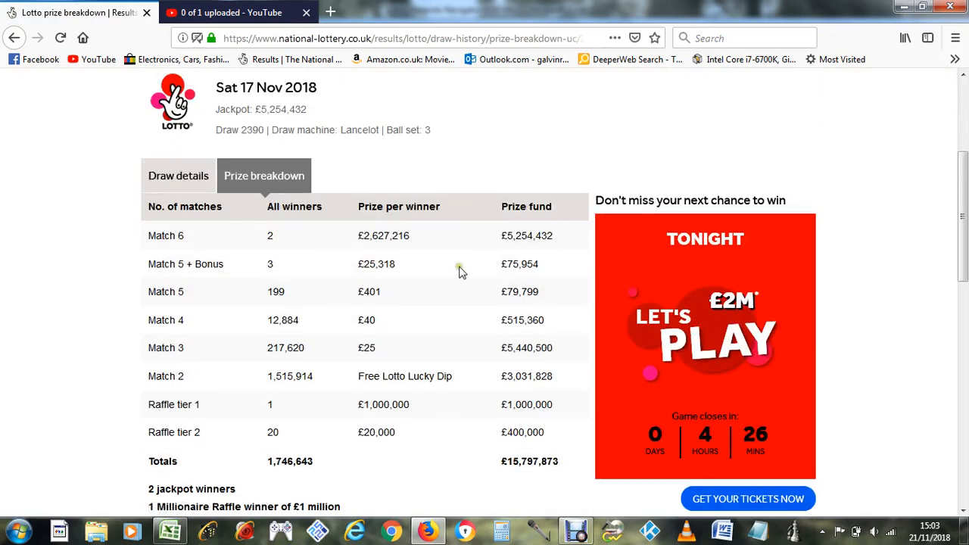
pyautogui.scroll(5, 459, 272)
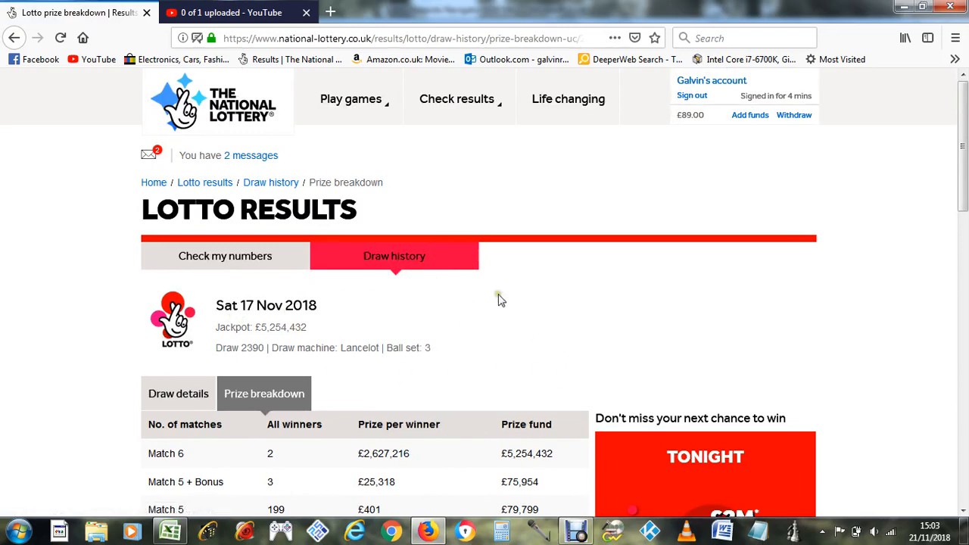
# - Reopen the draw details to check the ball numbers and raffle prizes, and return to the Excel workbook
pyautogui.scroll(-3, 498, 299)
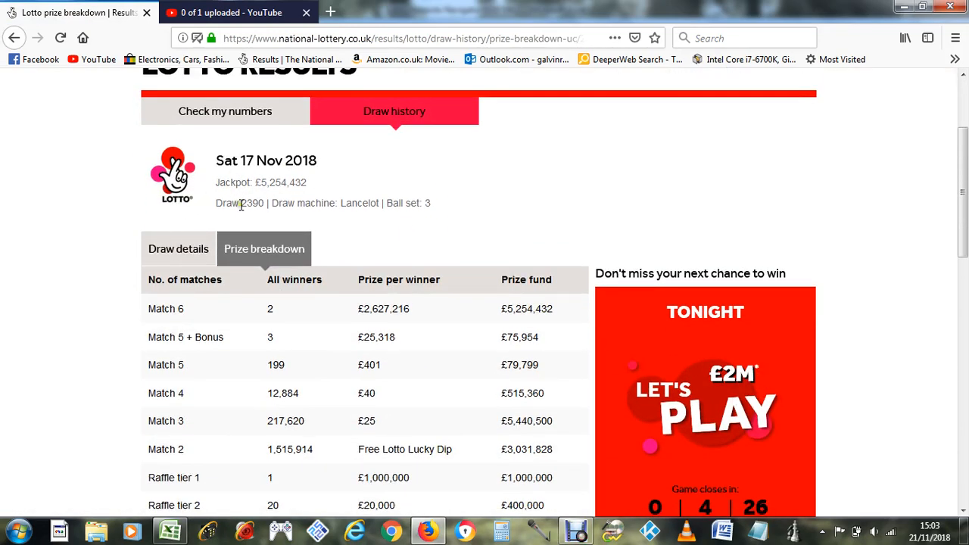
pyautogui.scroll(3, 240, 204)
pyautogui.click(188, 394)
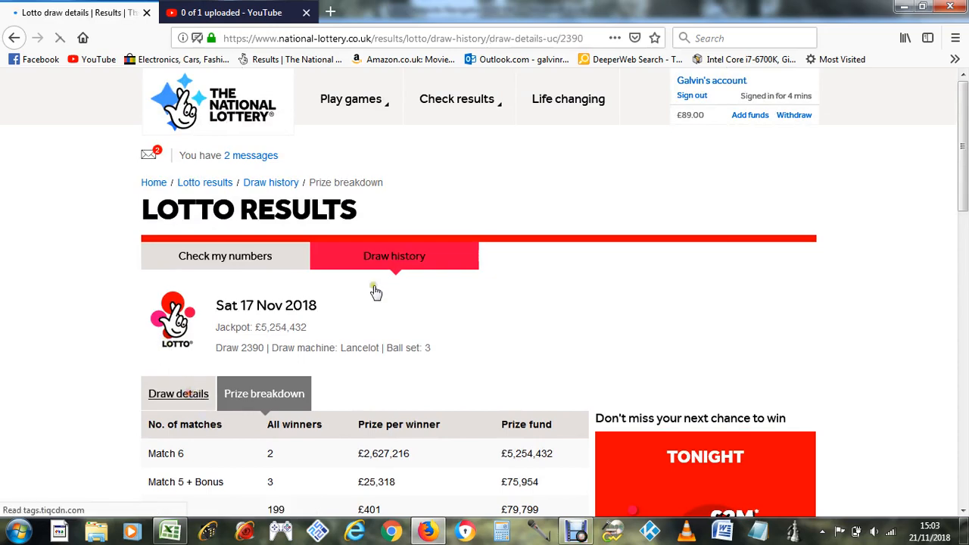
pyautogui.scroll(-7, 381, 264)
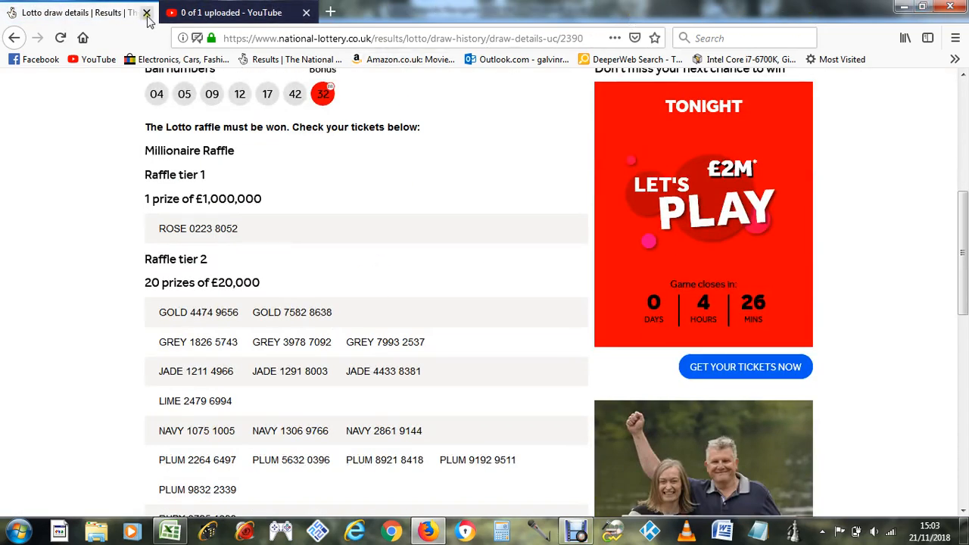
pyautogui.click(903, 6)
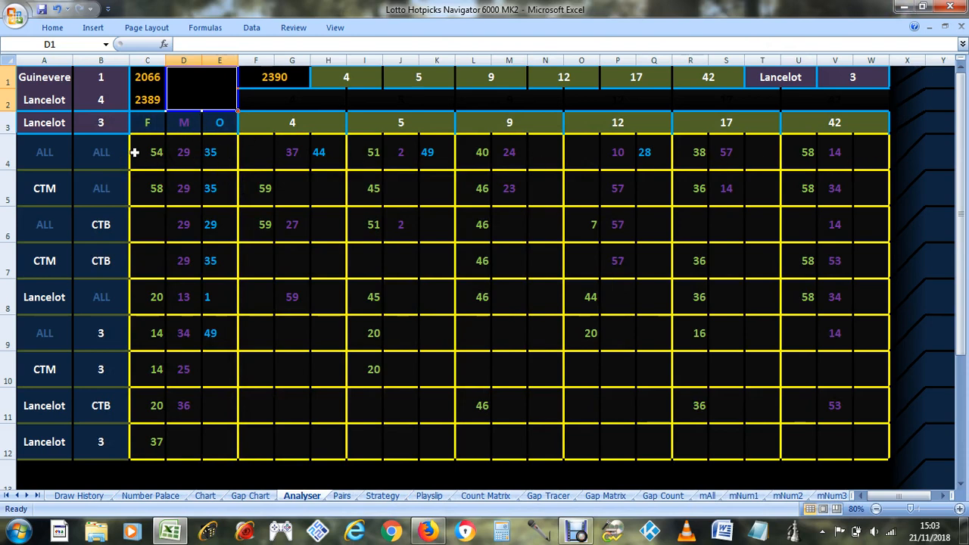
# - Examine the F, M and O values in columns C to E for the ALL, CTM and CTB rows
pyautogui.moveTo(137, 152); pyautogui.dragTo(218, 439)
pyautogui.moveTo(160, 156); pyautogui.dragTo(215, 156)
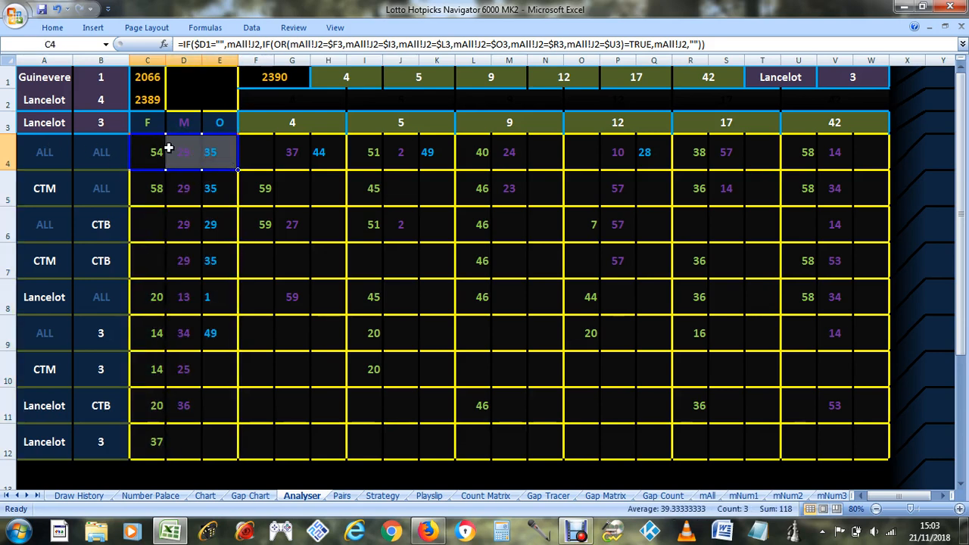
pyautogui.click(224, 156)
pyautogui.click(194, 156)
pyautogui.click(149, 163)
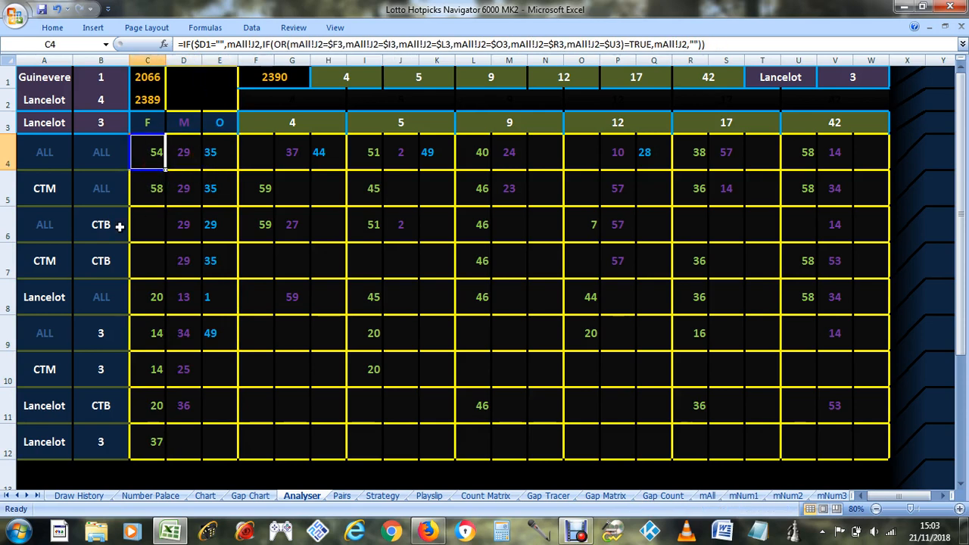
pyautogui.click(194, 266)
pyautogui.click(221, 262)
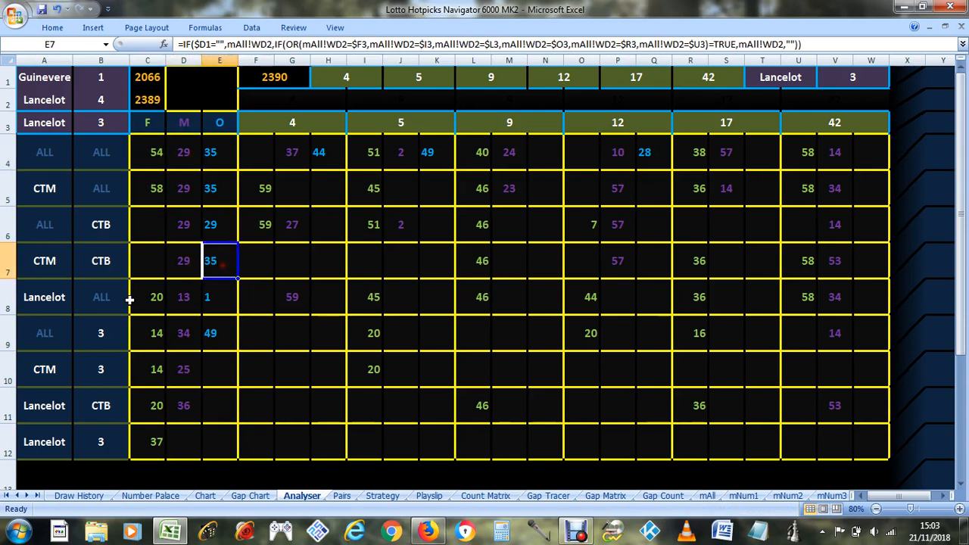
# - Check the machine and ball set in row 3, and examine the F, M and O columns down to row 12
pyautogui.click(50, 124)
pyautogui.click(103, 123)
pyautogui.click(40, 125)
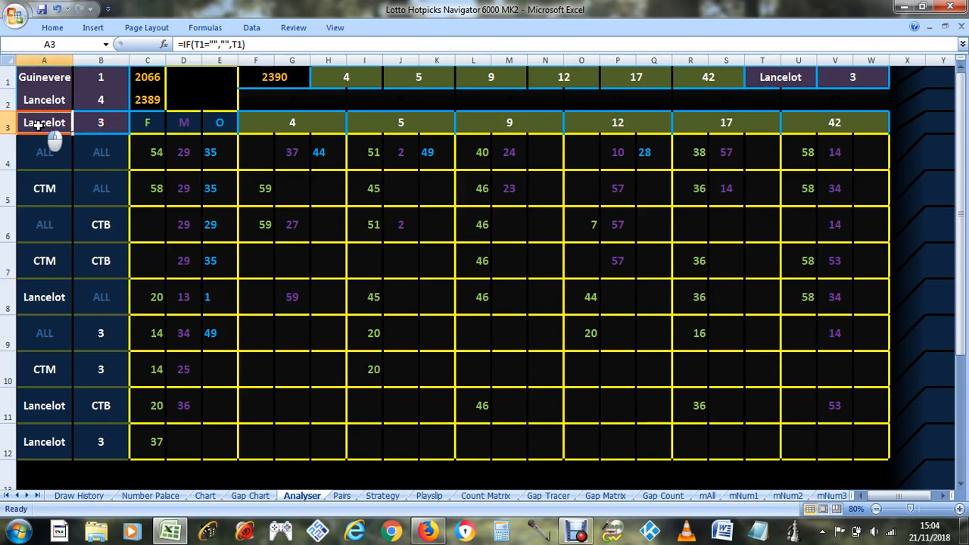
pyautogui.moveTo(157, 307); pyautogui.dragTo(218, 305)
pyautogui.moveTo(149, 336); pyautogui.dragTo(146, 445)
pyautogui.click(144, 148)
pyautogui.moveTo(217, 143); pyautogui.dragTo(217, 448)
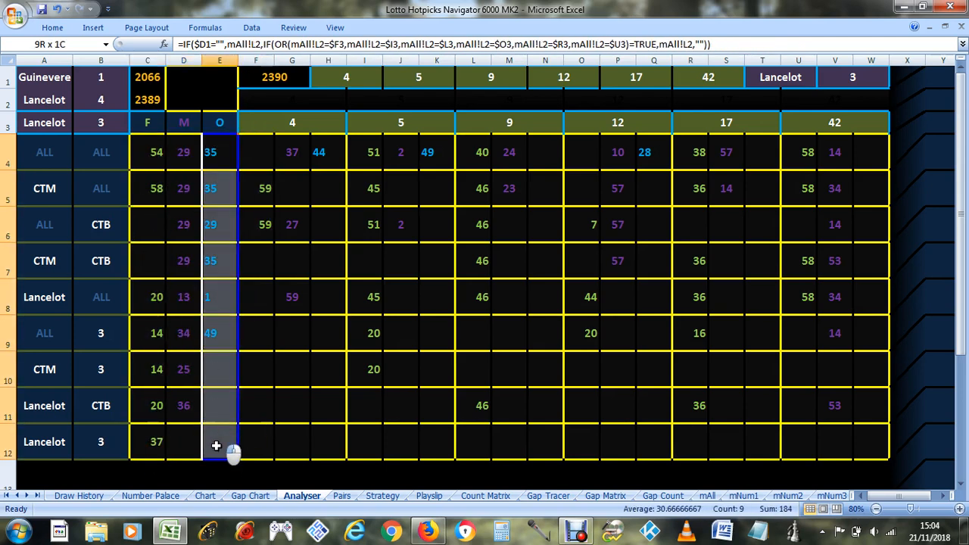
pyautogui.moveTo(181, 121); pyautogui.dragTo(188, 432)
pyautogui.click(222, 328)
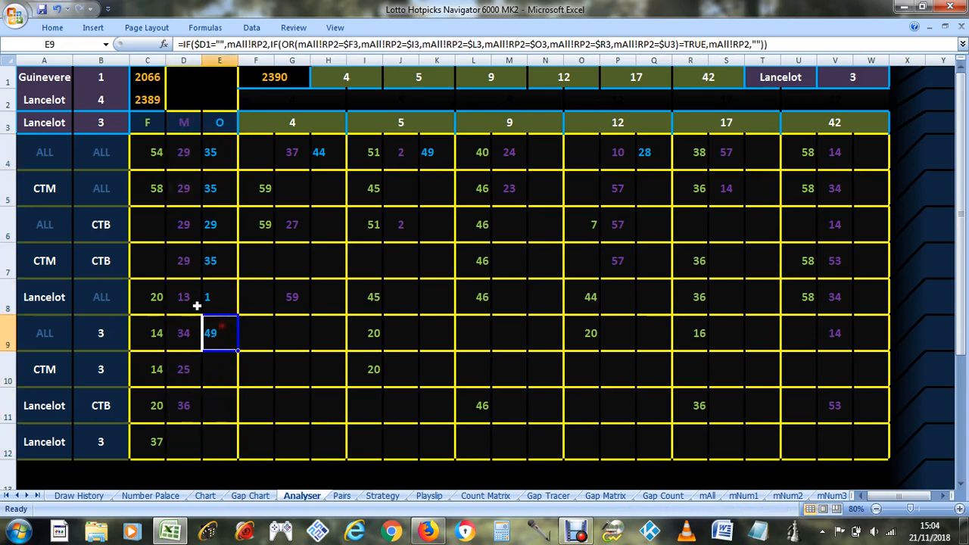
# - Go through the six drawn-number headings in row 3 and examine the values listed under 4, 5 and 9
pyautogui.click(268, 128)
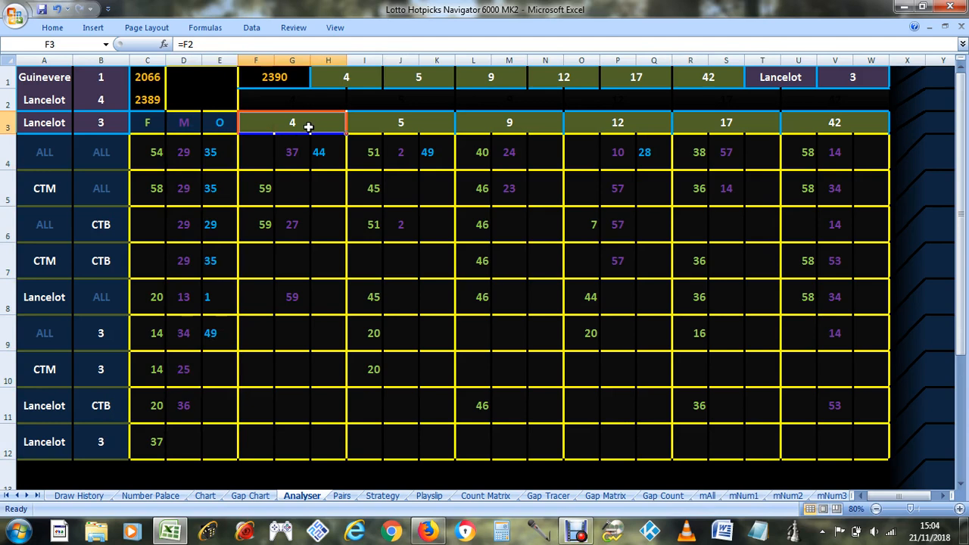
pyautogui.click(399, 123)
pyautogui.click(510, 123)
pyautogui.click(620, 124)
pyautogui.click(750, 121)
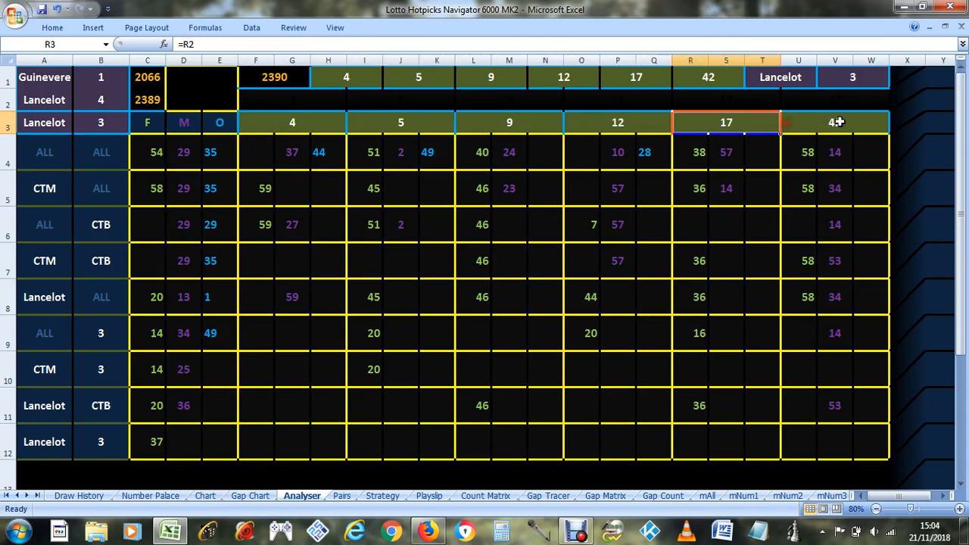
pyautogui.click(839, 122)
pyautogui.click(256, 154)
pyautogui.moveTo(256, 154); pyautogui.dragTo(326, 312)
pyautogui.moveTo(367, 148); pyautogui.dragTo(445, 378)
pyautogui.click(492, 151)
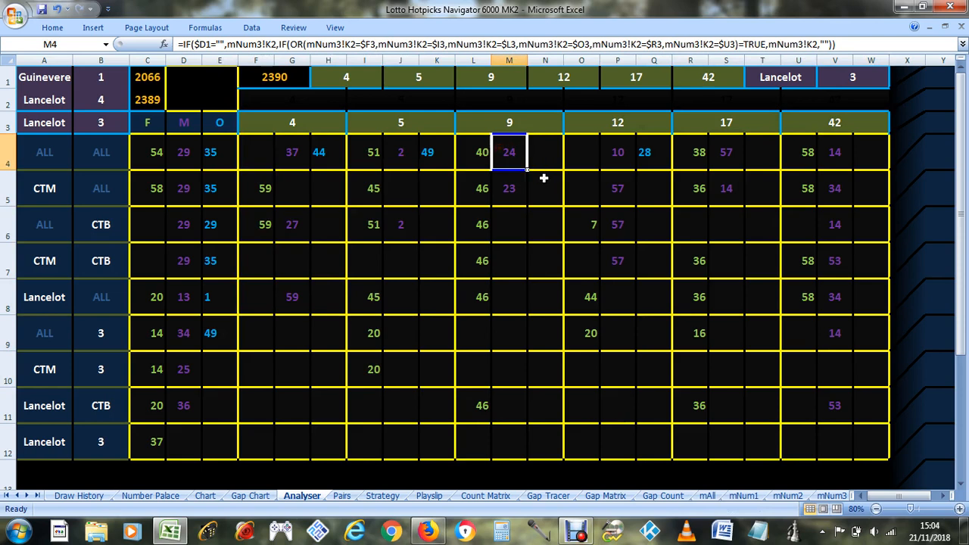
# - Point out merged cell D1 and step once more through the row 3 headings 4, 5, 9, 12, 17 and 42
pyautogui.click(215, 90)
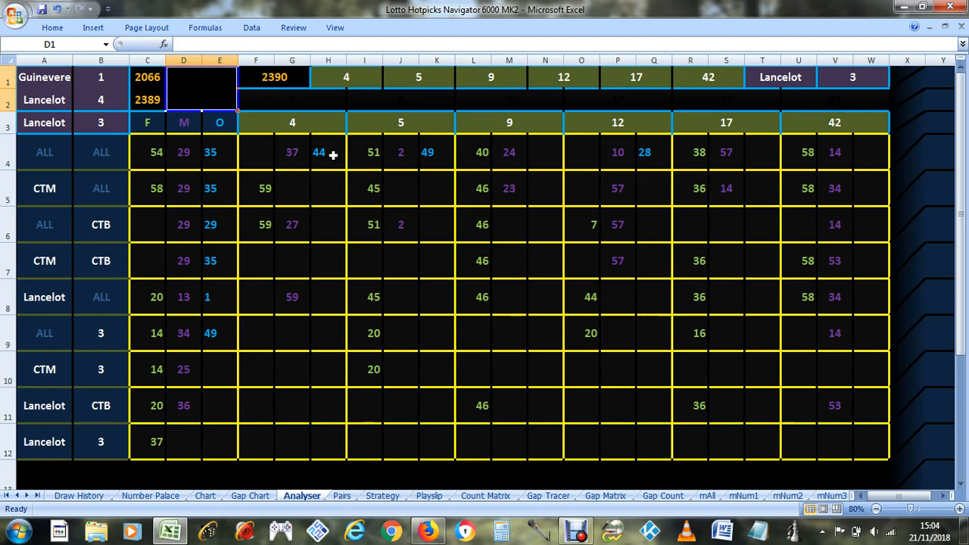
pyautogui.click(306, 123)
pyautogui.click(402, 127)
pyautogui.click(489, 123)
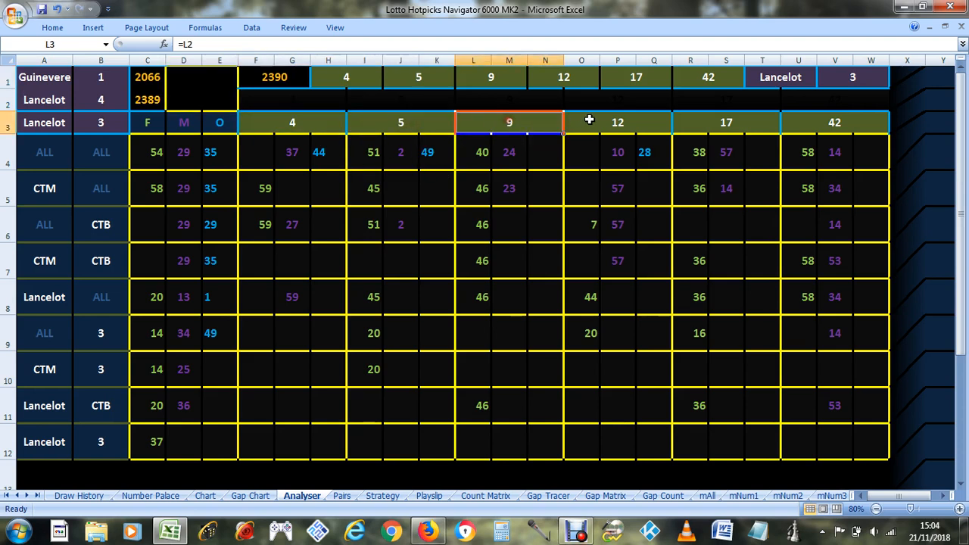
pyautogui.click(597, 123)
pyautogui.click(696, 124)
pyautogui.click(814, 123)
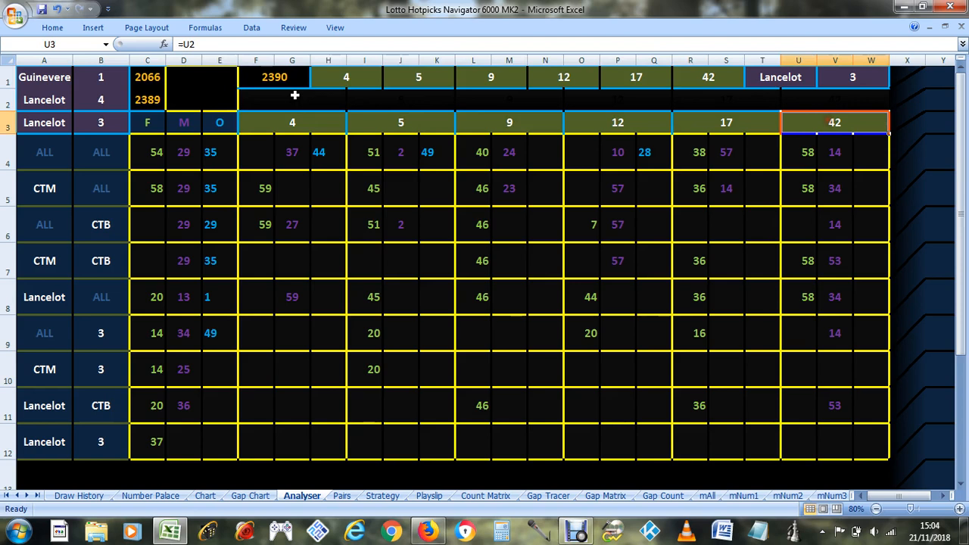
# - Enter O in merged cell D1 of the Analyser sheet
pyautogui.click(200, 103)
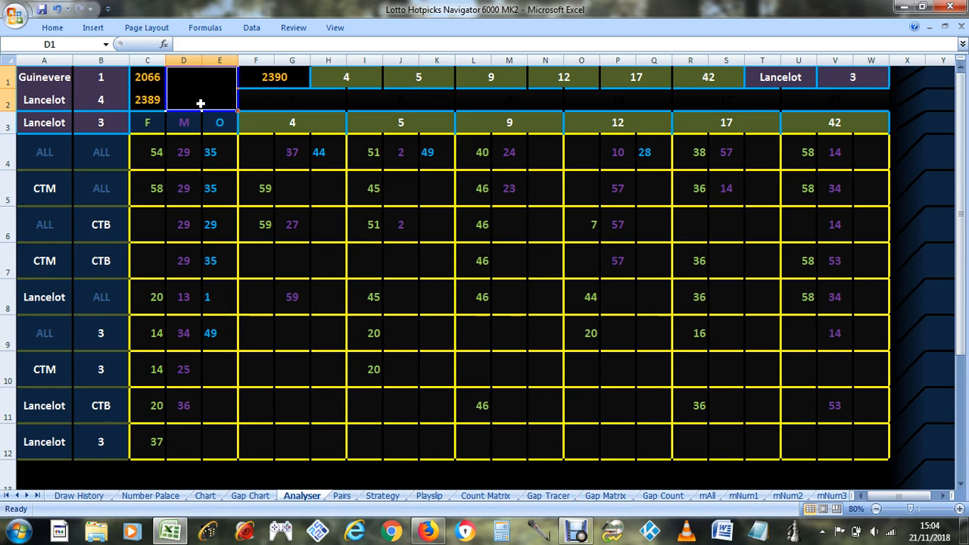
pyautogui.write('O')
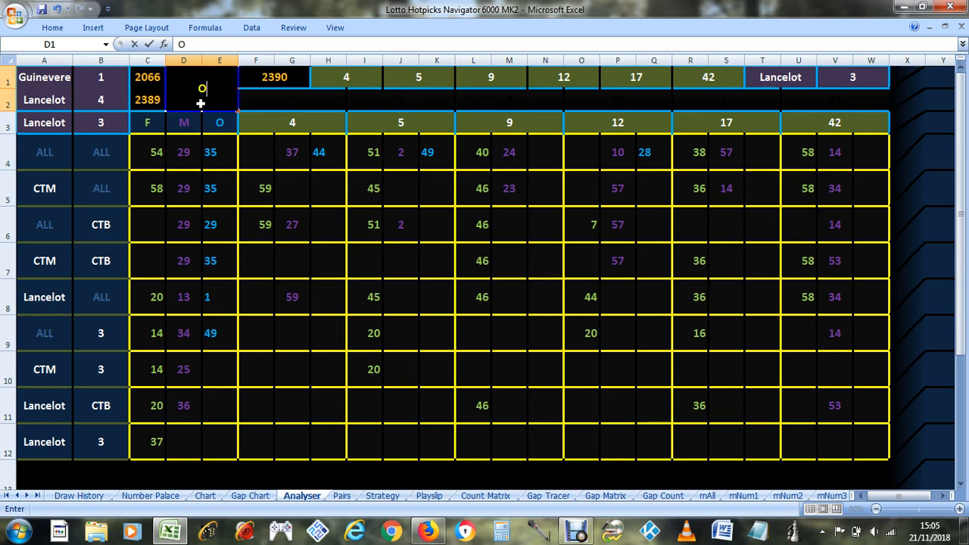
pyautogui.press('Return')
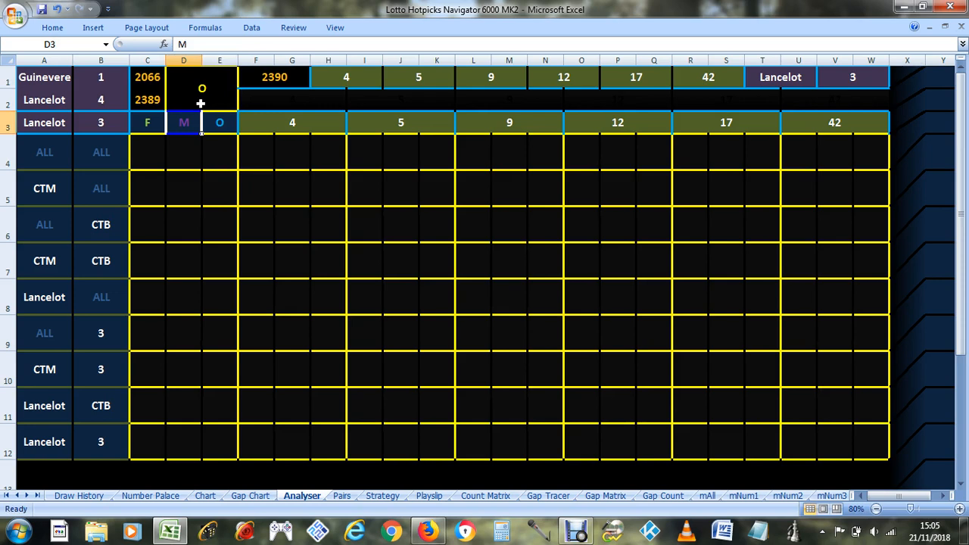
pyautogui.click(218, 97)
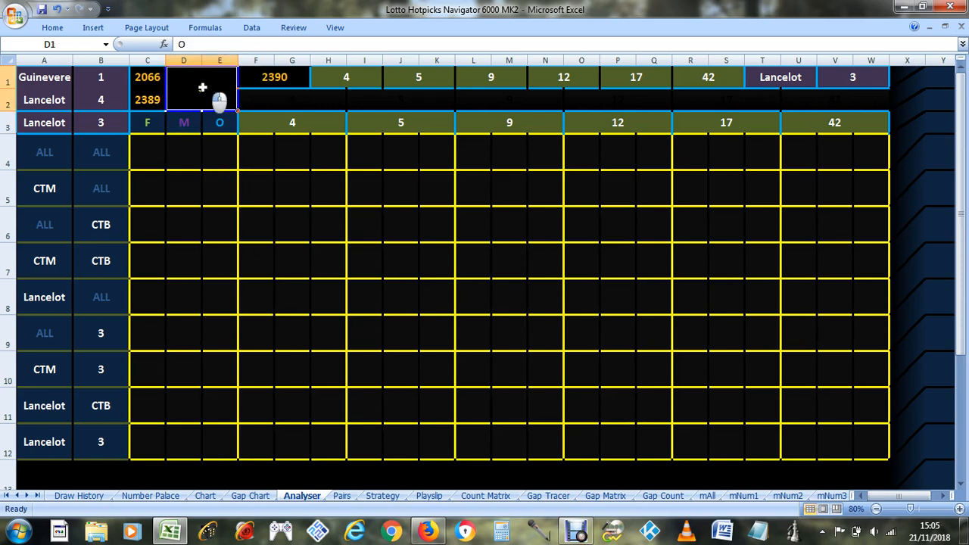
# - Compare the first and last draw settings on the Chart sheet with those in column C of the Analyser sheet
pyautogui.click(205, 495)
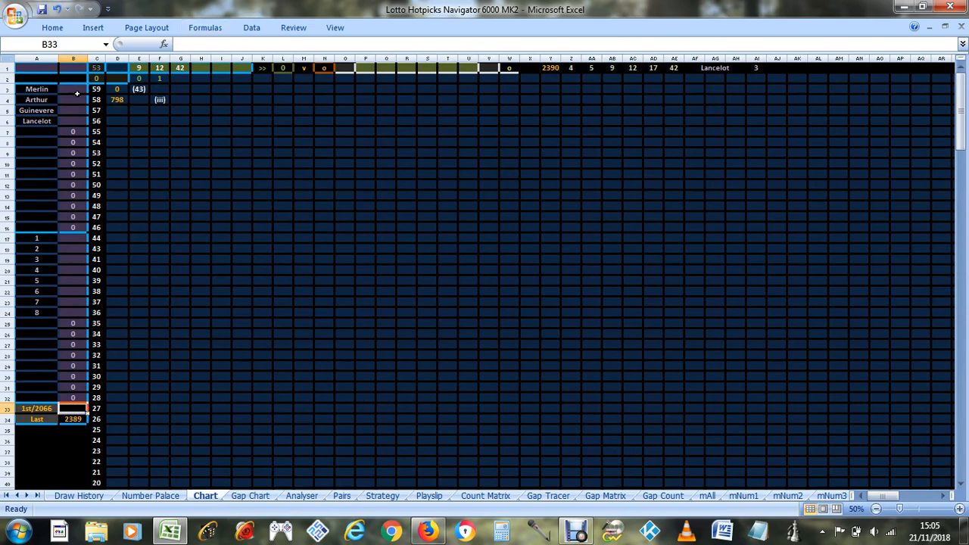
pyautogui.click(295, 498)
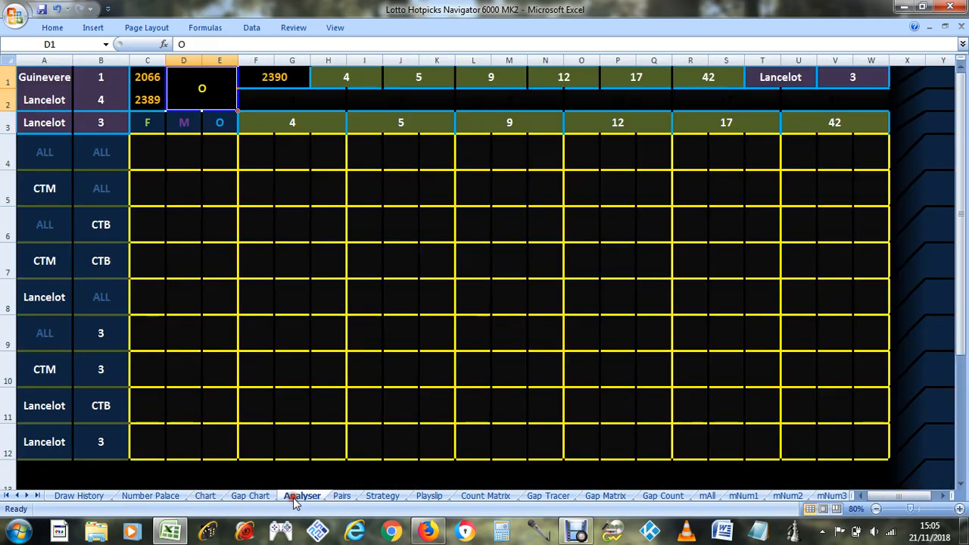
pyautogui.click(160, 78)
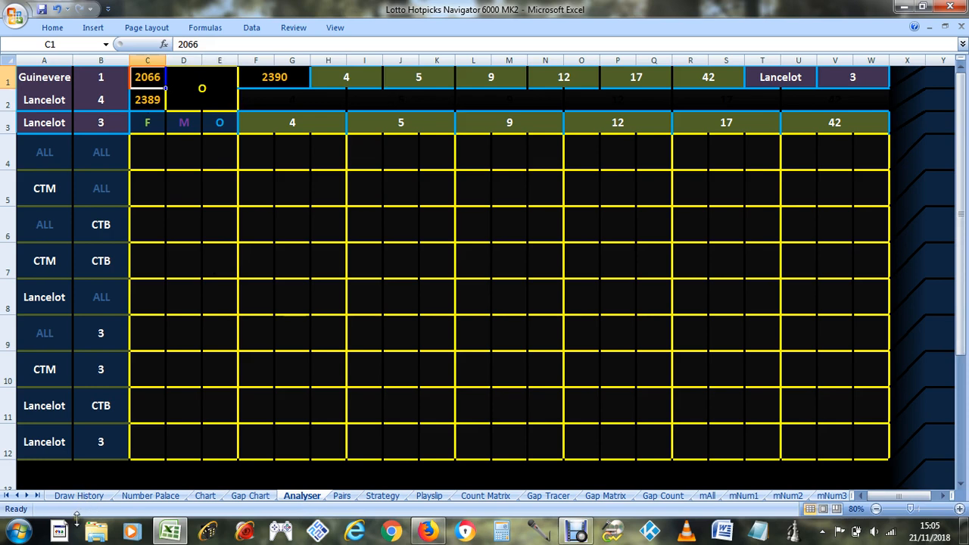
pyautogui.click(202, 495)
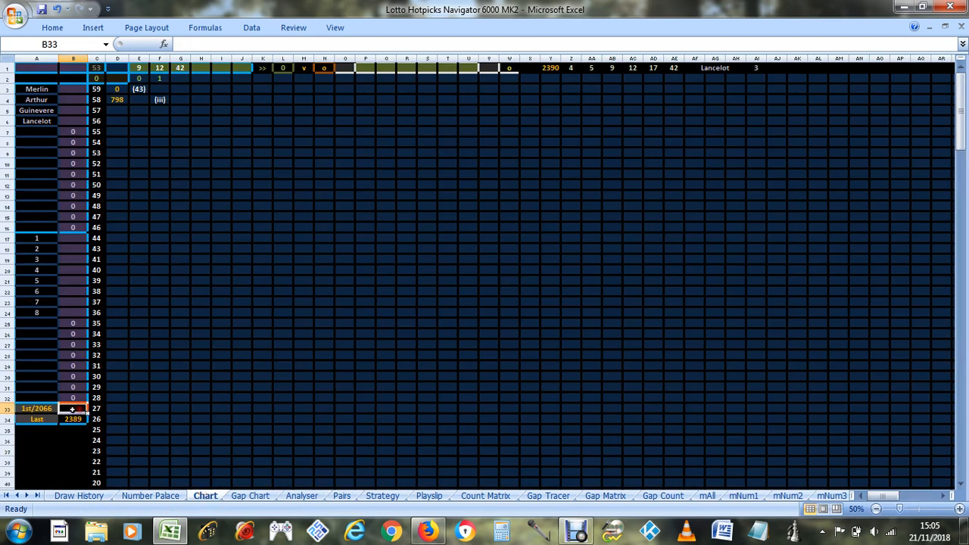
# - Clear the number 42 from cell G1 of the Chart sheet and examine the chart for 9 and 12
pyautogui.click(180, 68)
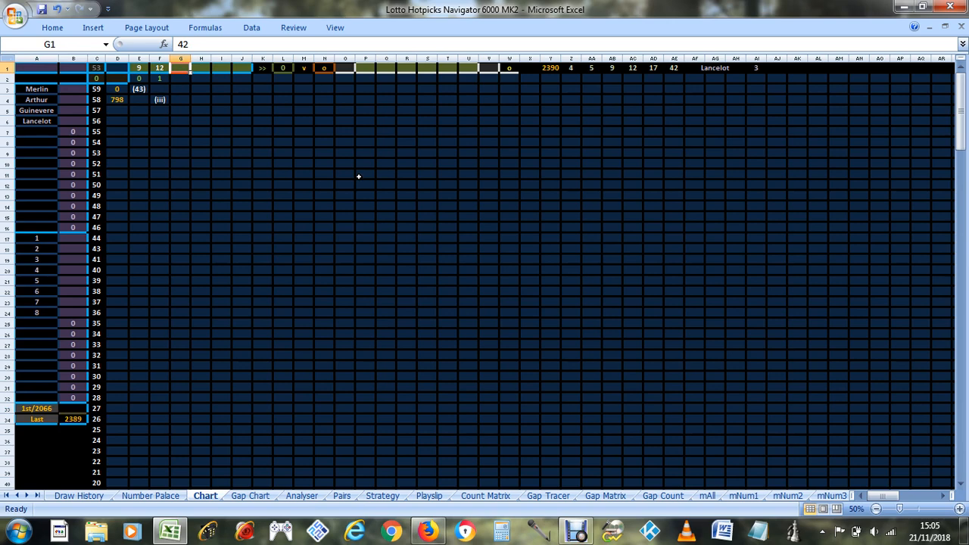
pyautogui.press('Delete')
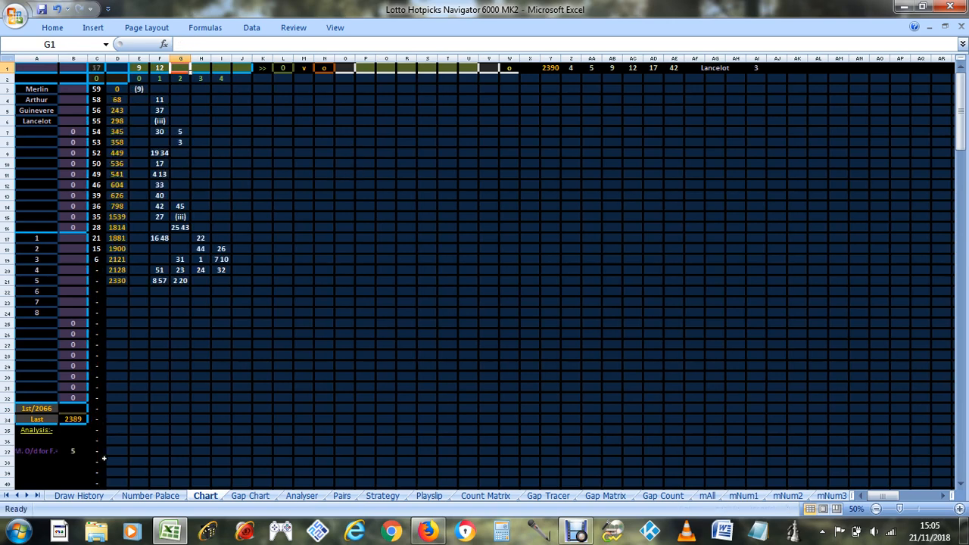
pyautogui.moveTo(179, 131); pyautogui.dragTo(144, 274)
pyautogui.click(184, 133)
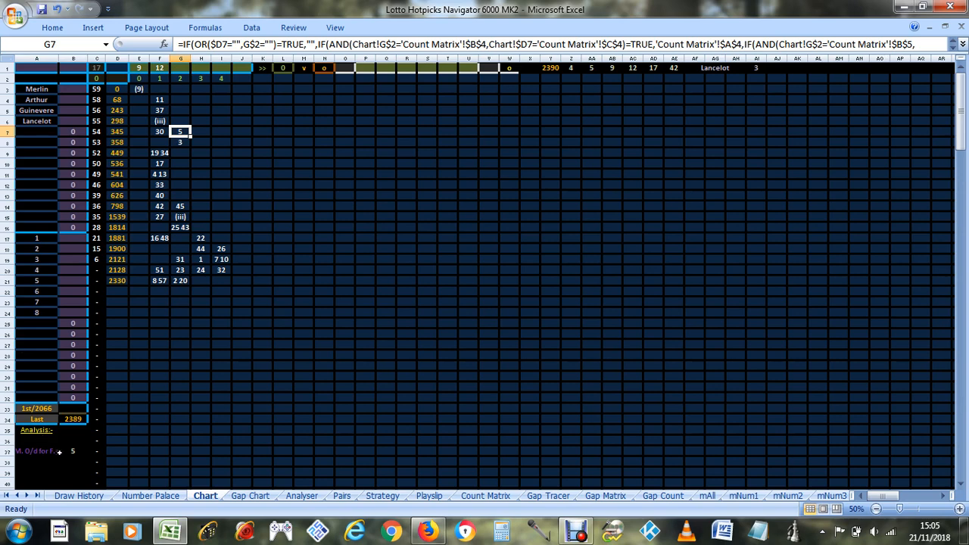
# - Set cell E1 to 42 to chart it with 12, and inspect cell G7
pyautogui.click(144, 68)
pyautogui.write('42')
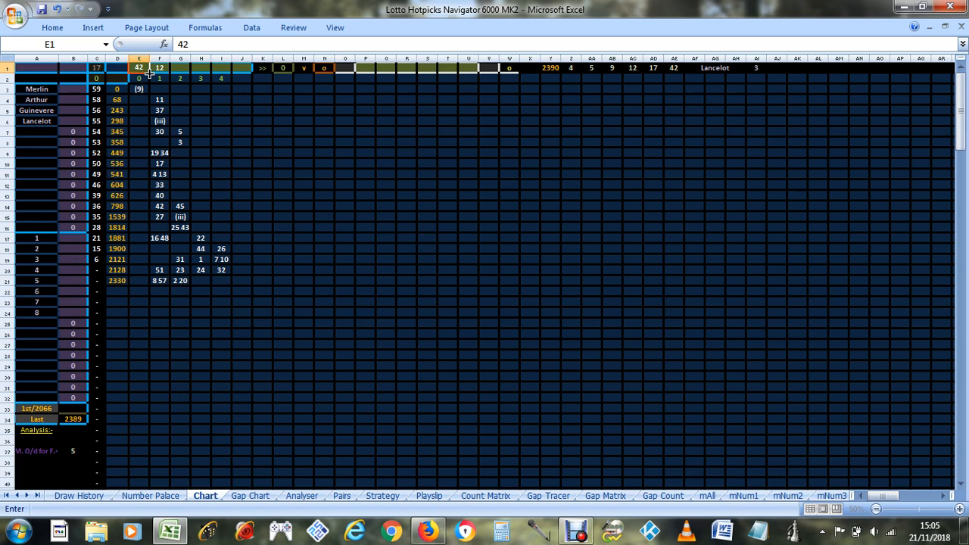
pyautogui.press('Return')
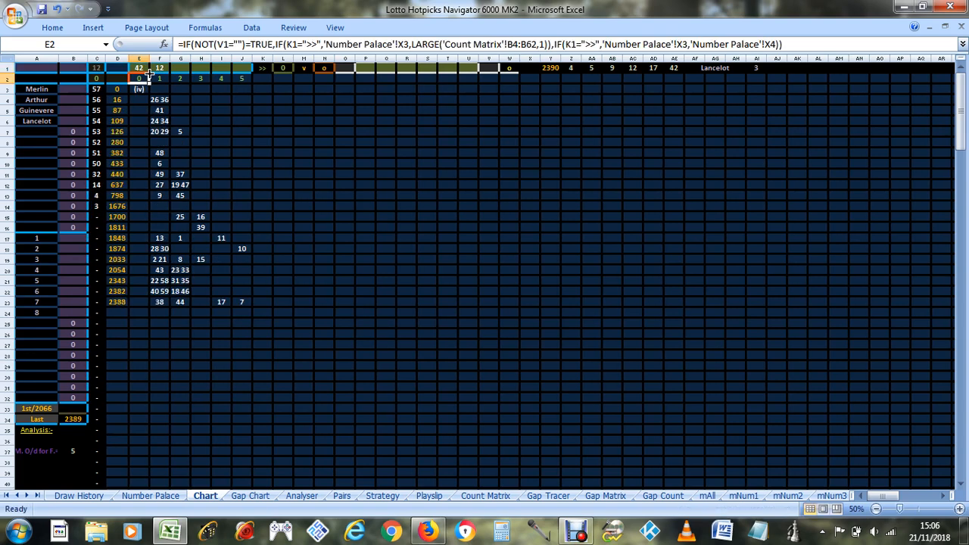
pyautogui.click(181, 131)
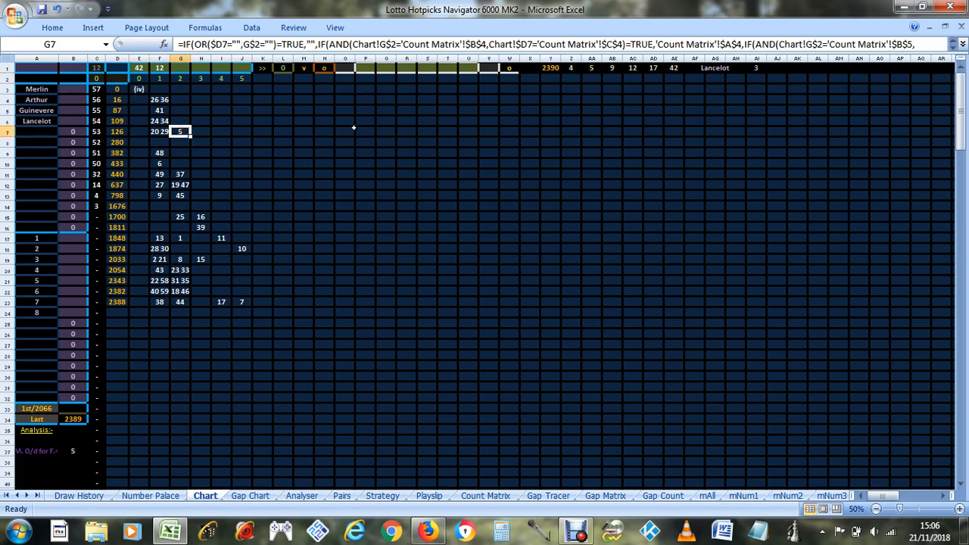
# - Clear both chart numbers from cells E1 and F1
pyautogui.moveTo(142, 70); pyautogui.dragTo(159, 69)
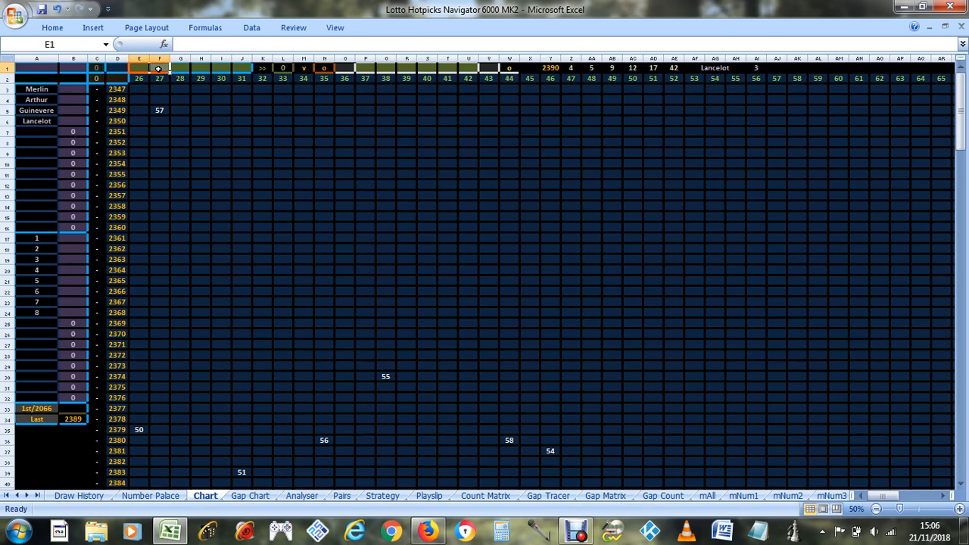
# - Set the first draw in cell B33 of the Chart sheet to 2066 and view the updated chart
pyautogui.scroll(-3, 197, 131)
pyautogui.scroll(3, 225, 245)
pyautogui.click(160, 248)
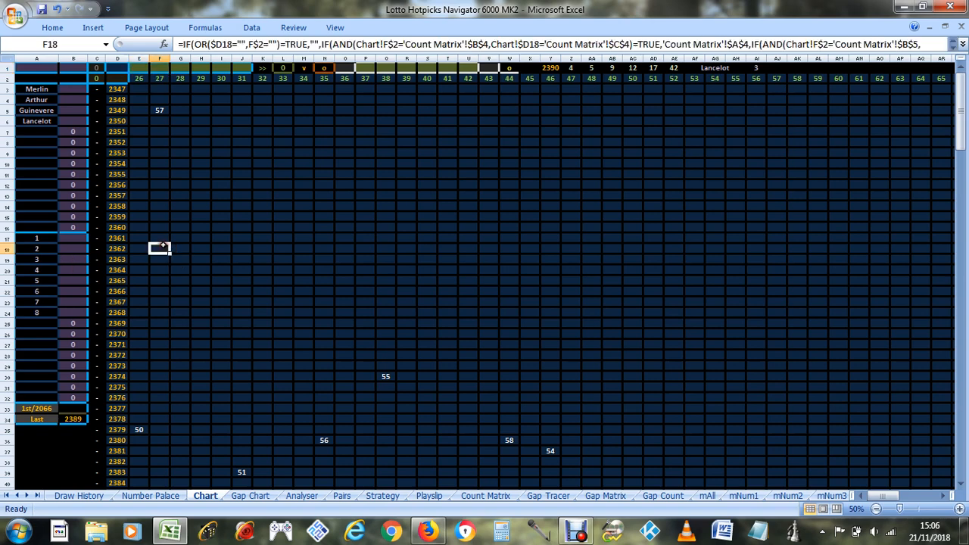
pyautogui.click(70, 409)
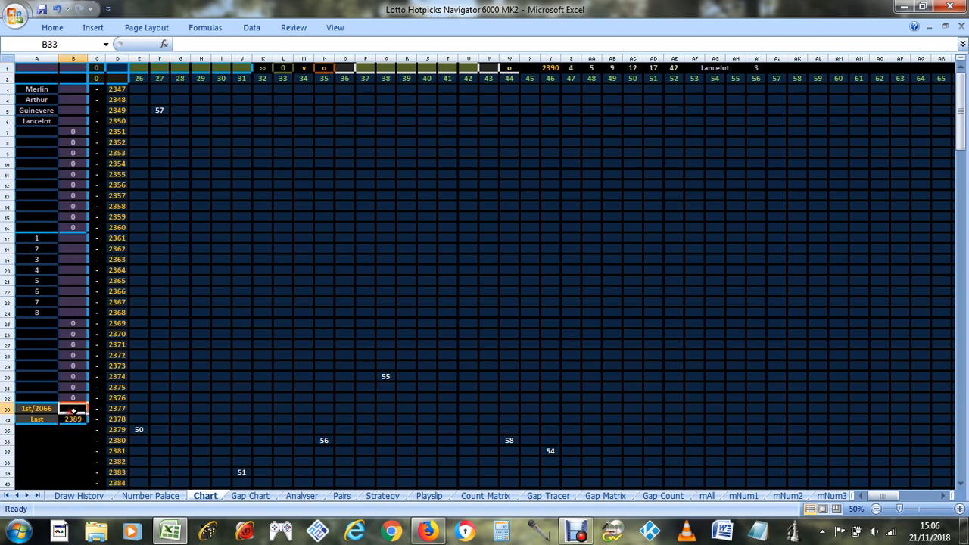
pyautogui.write('2066')
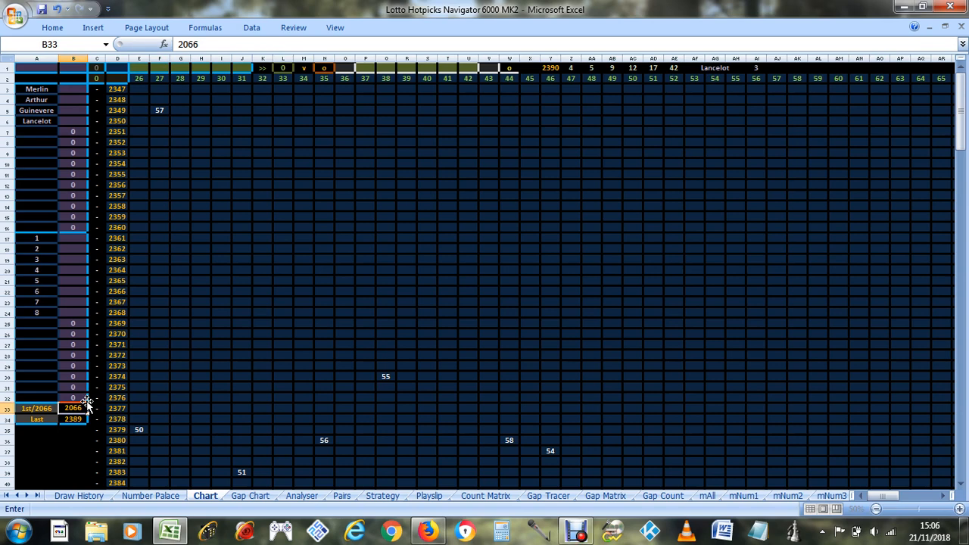
pyautogui.press('Return')
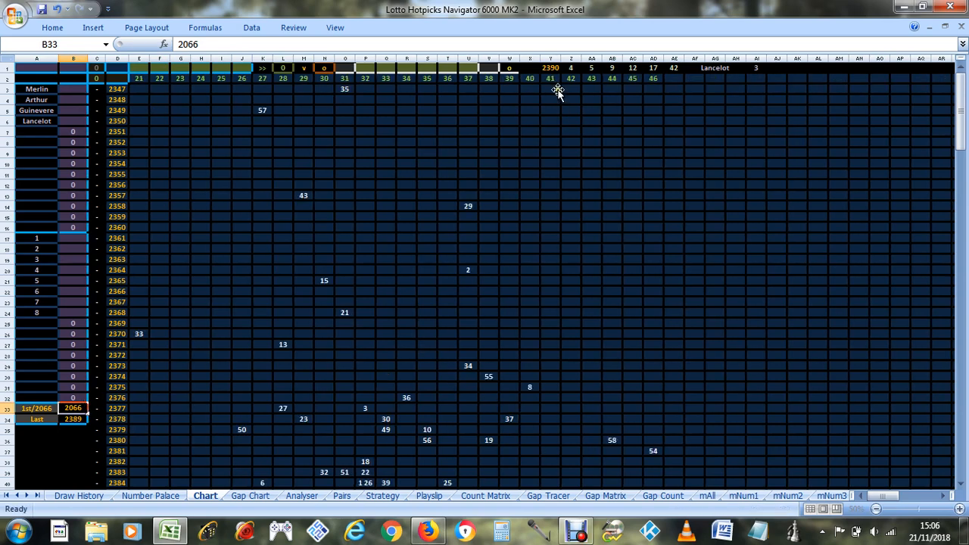
pyautogui.scroll(-3, 446, 261)
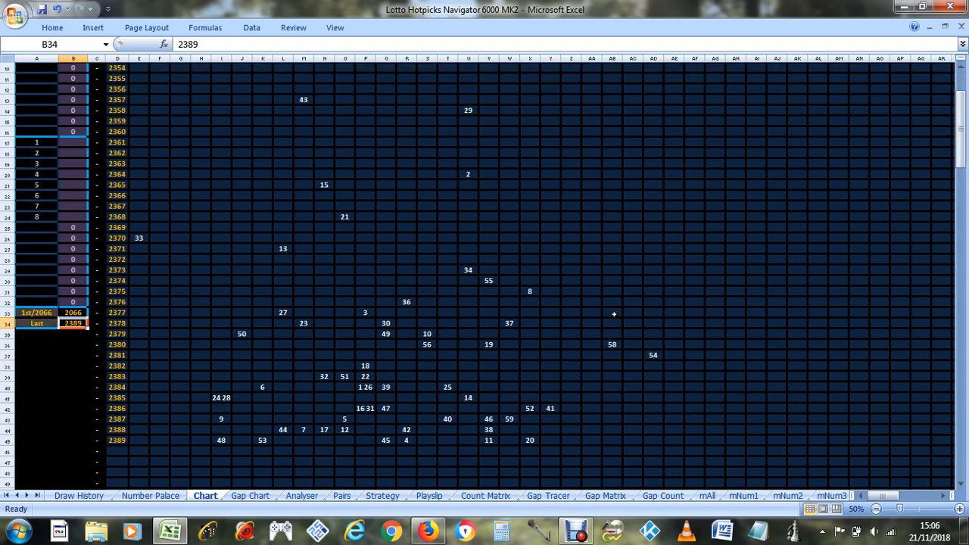
pyautogui.scroll(3, 527, 301)
# - Enter O in cell O1 to chart only the numbers drawn in draw 2390, and view them
pyautogui.click(346, 68)
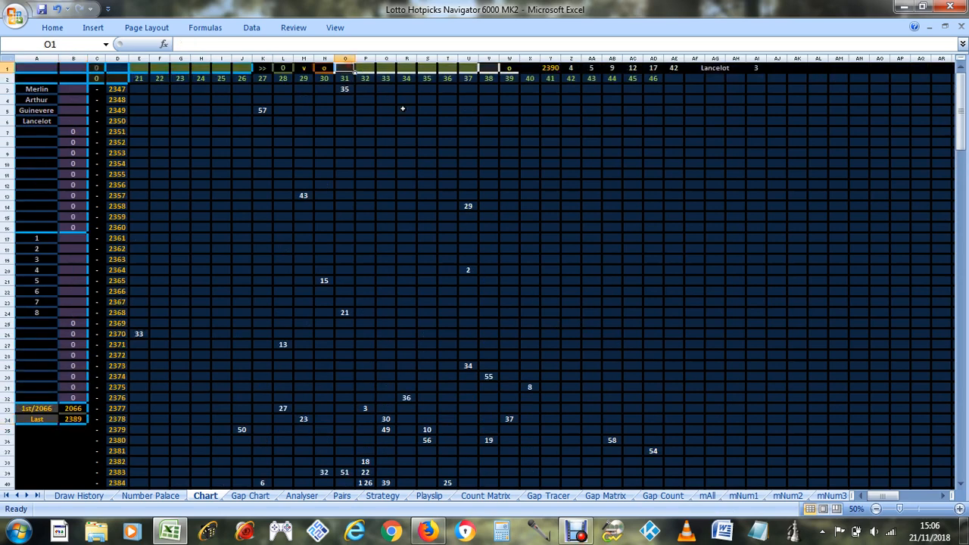
pyautogui.press('Down')
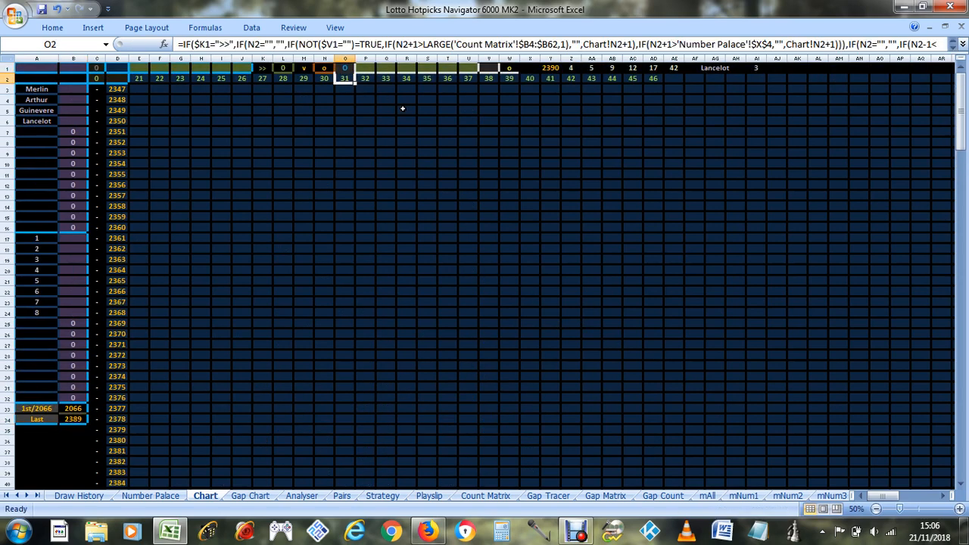
pyautogui.scroll(-4, 398, 125)
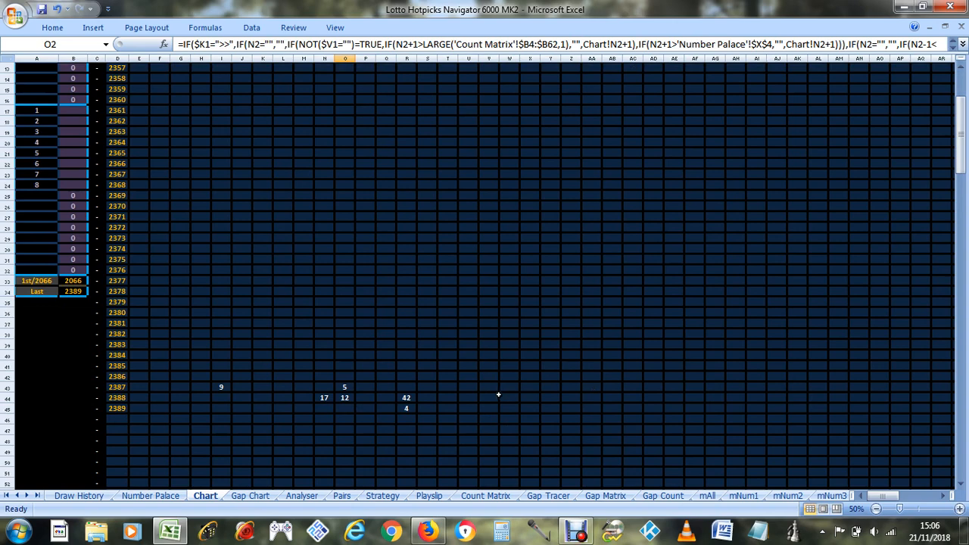
pyautogui.scroll(4, 496, 397)
pyautogui.scroll(-4, 478, 404)
# - Examine the draw 2388 row of the chart, highlighting the numbers 17, 12 and 42
pyautogui.click(117, 398)
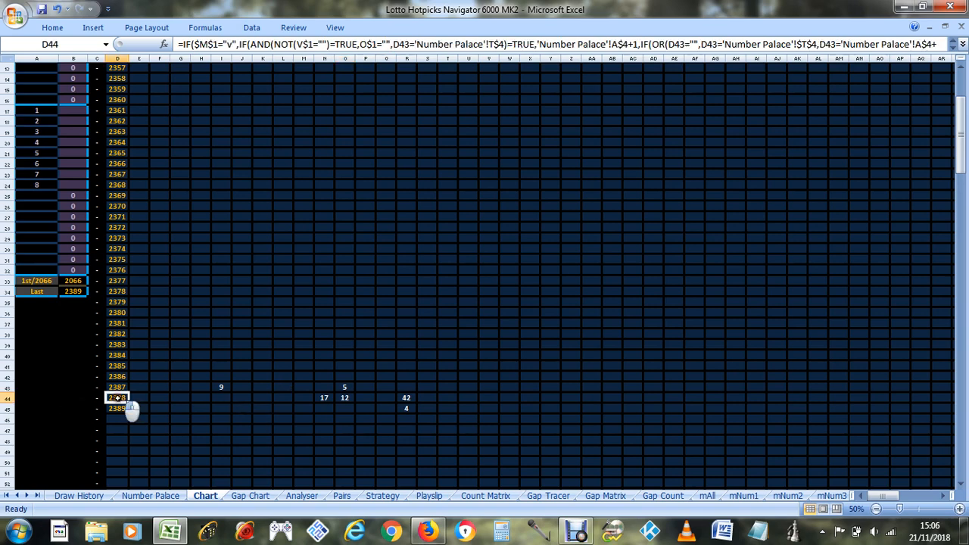
pyautogui.click(325, 398)
pyautogui.click(407, 398)
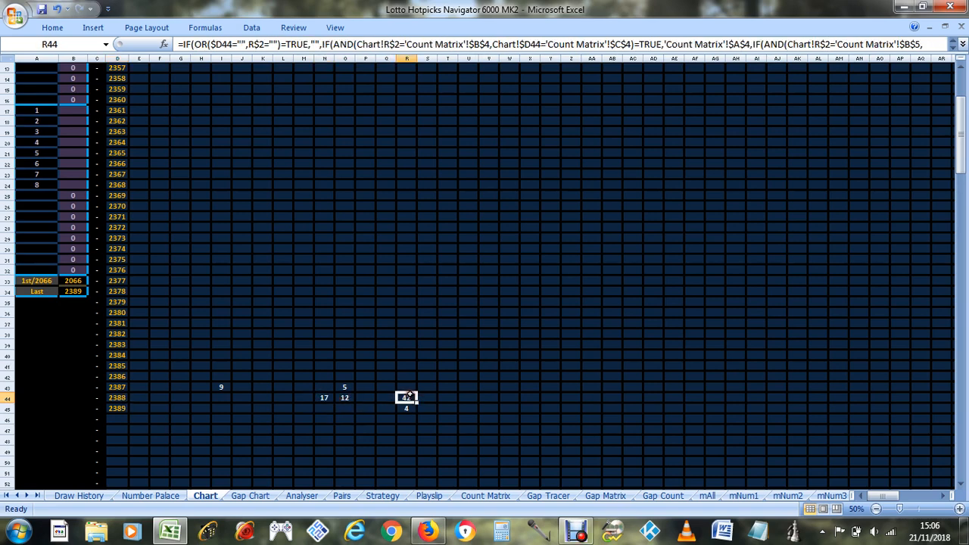
pyautogui.moveTo(319, 400); pyautogui.dragTo(416, 403)
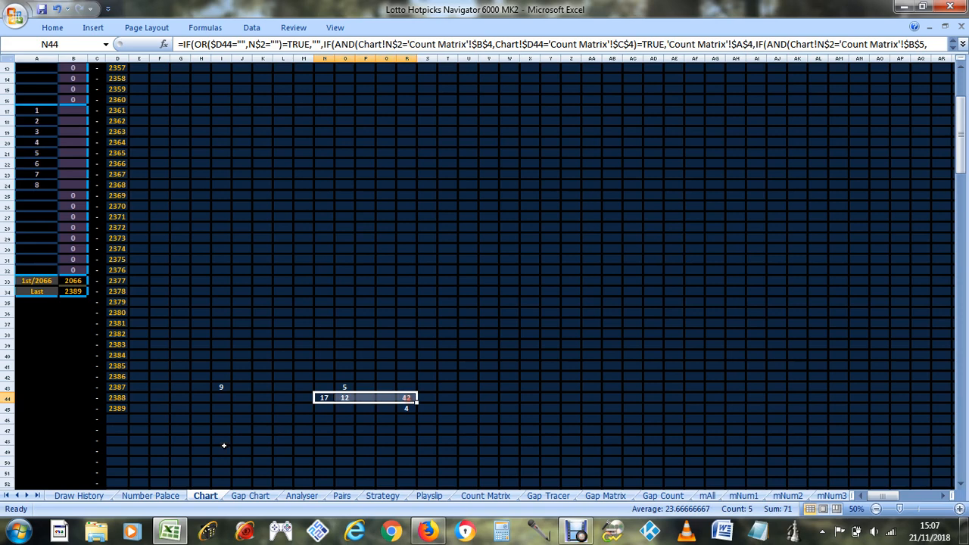
pyautogui.click(109, 399)
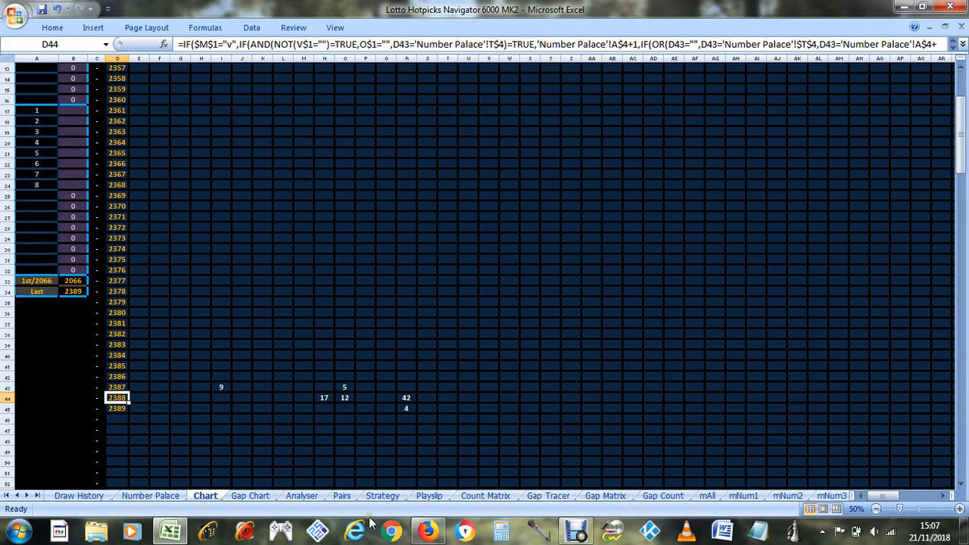
# - Examine the odds of a three-number hotpick on the Strategy sheet
pyautogui.click(383, 496)
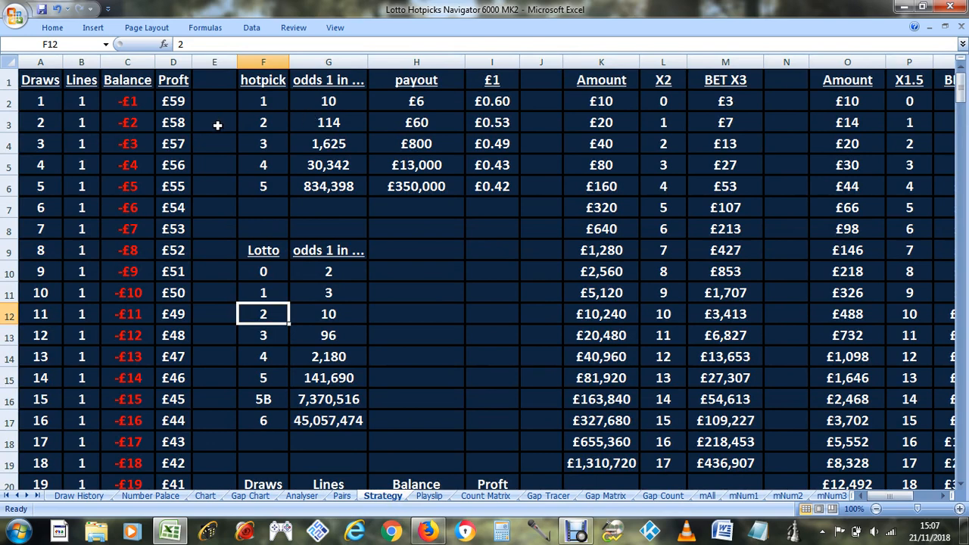
pyautogui.click(265, 145)
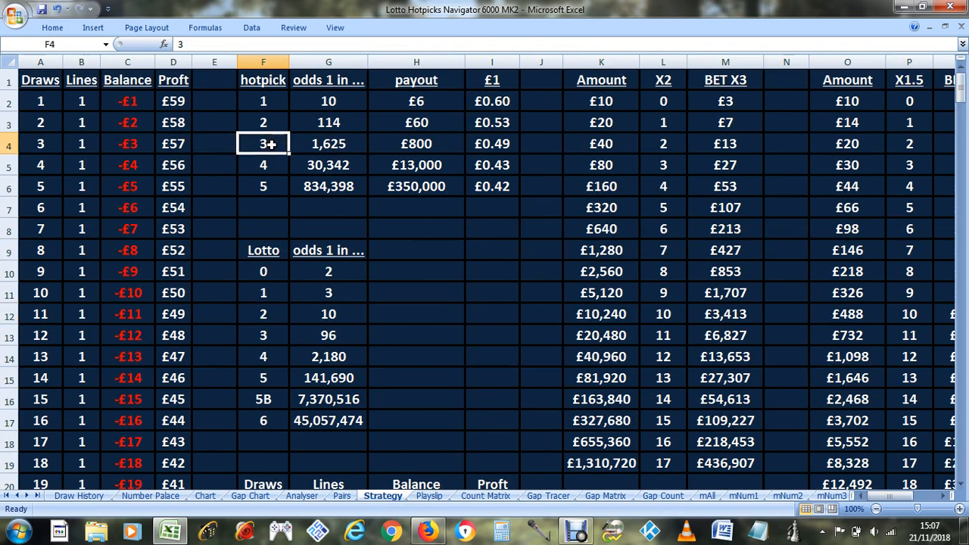
pyautogui.click(325, 147)
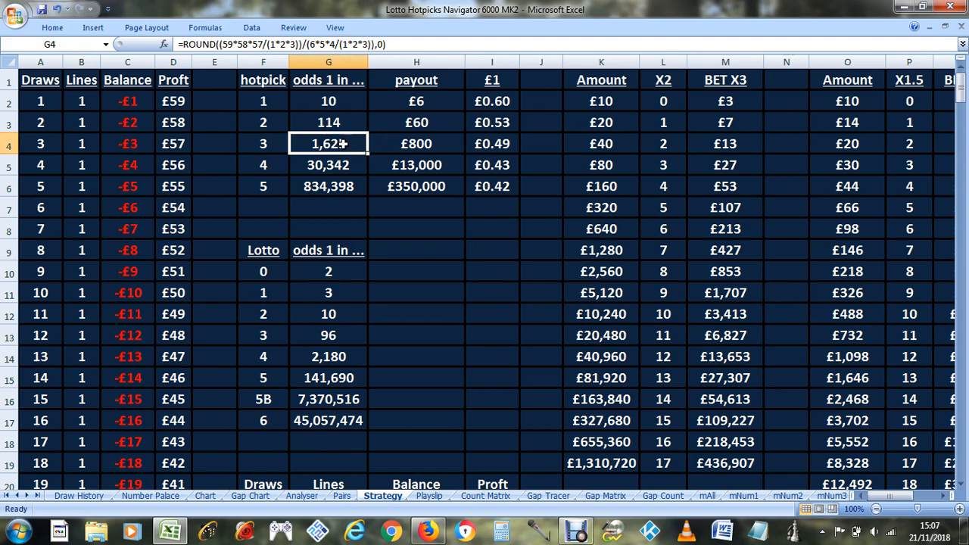
pyautogui.click(274, 143)
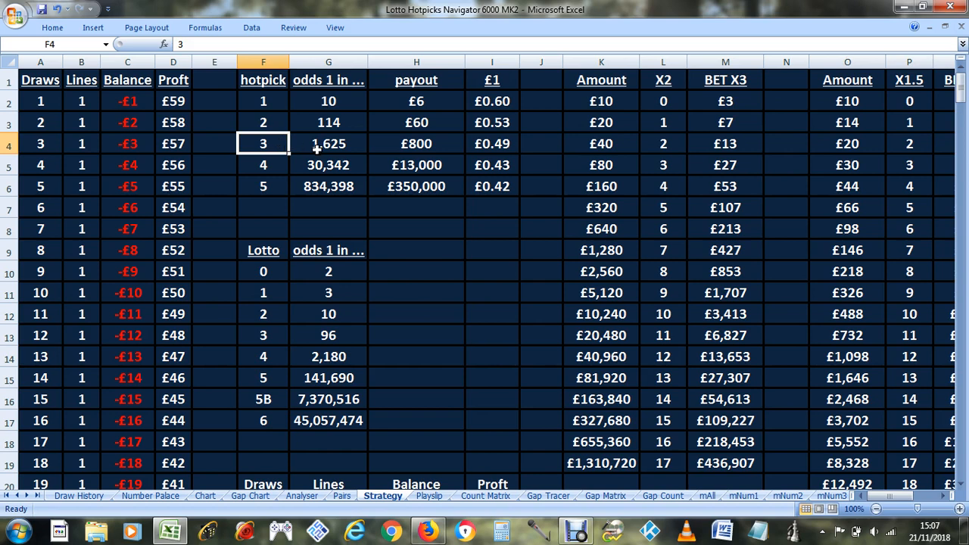
pyautogui.click(351, 148)
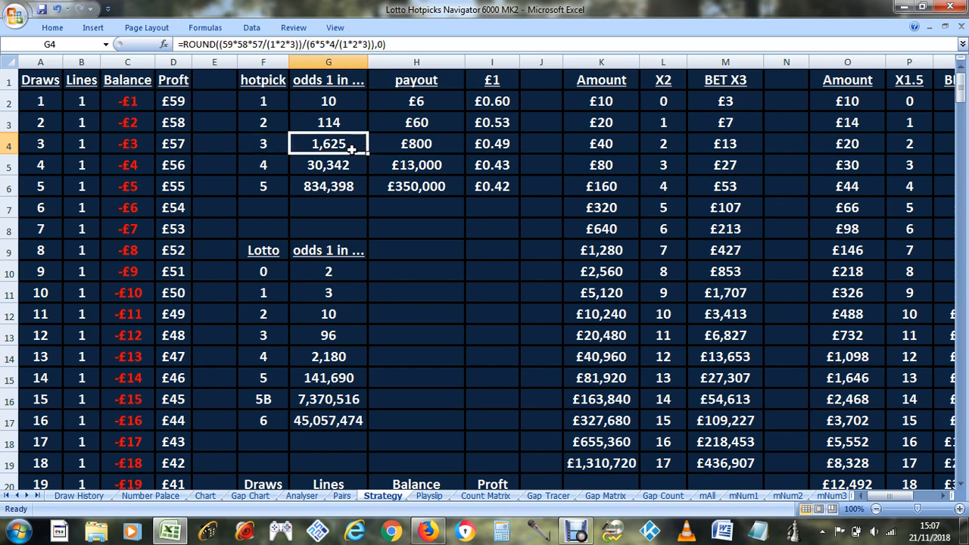
pyautogui.click(269, 143)
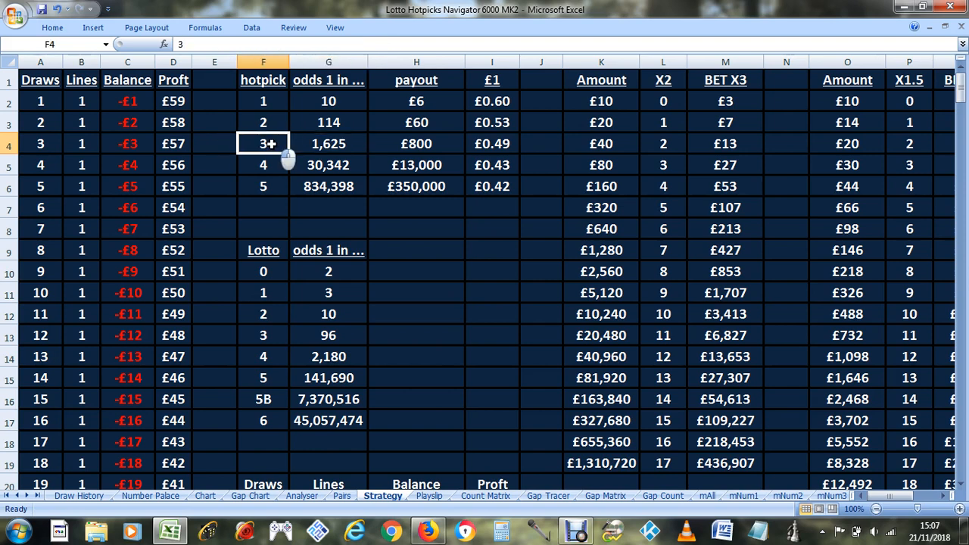
pyautogui.moveTo(269, 143); pyautogui.dragTo(333, 144)
pyautogui.click(359, 143)
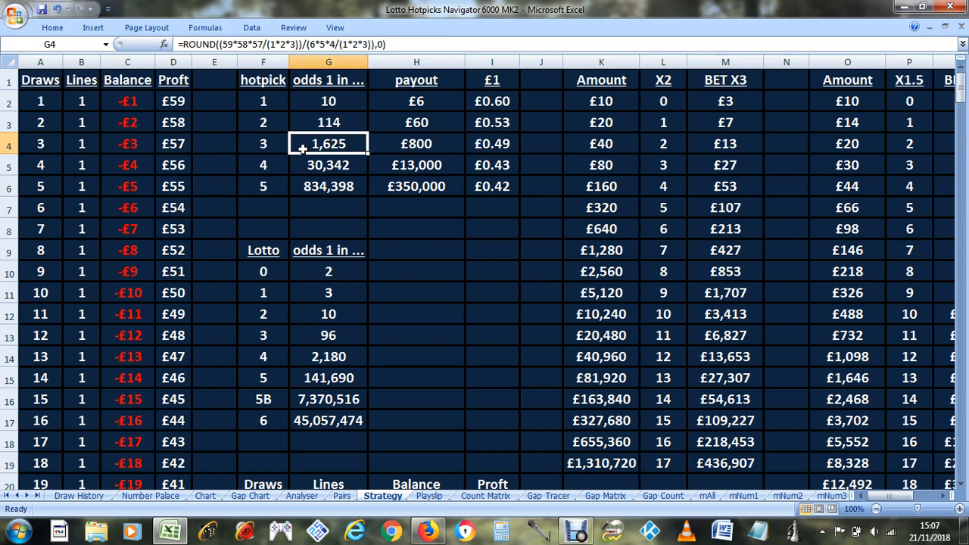
pyautogui.click(274, 145)
pyautogui.click(346, 147)
# - Return to the Chart sheet and highlight the range N44:R44 in the draw 2388 row again
pyautogui.click(205, 496)
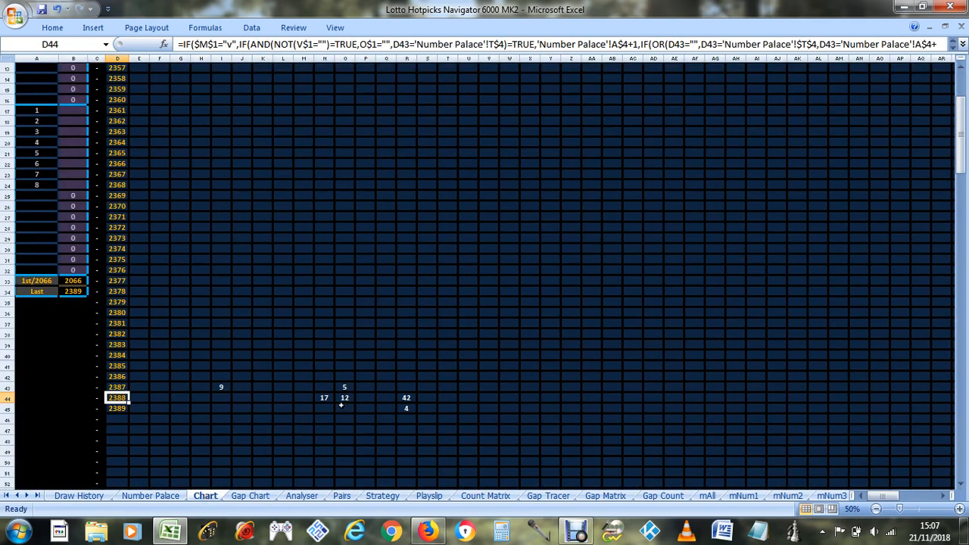
pyautogui.moveTo(325, 400); pyautogui.dragTo(416, 408)
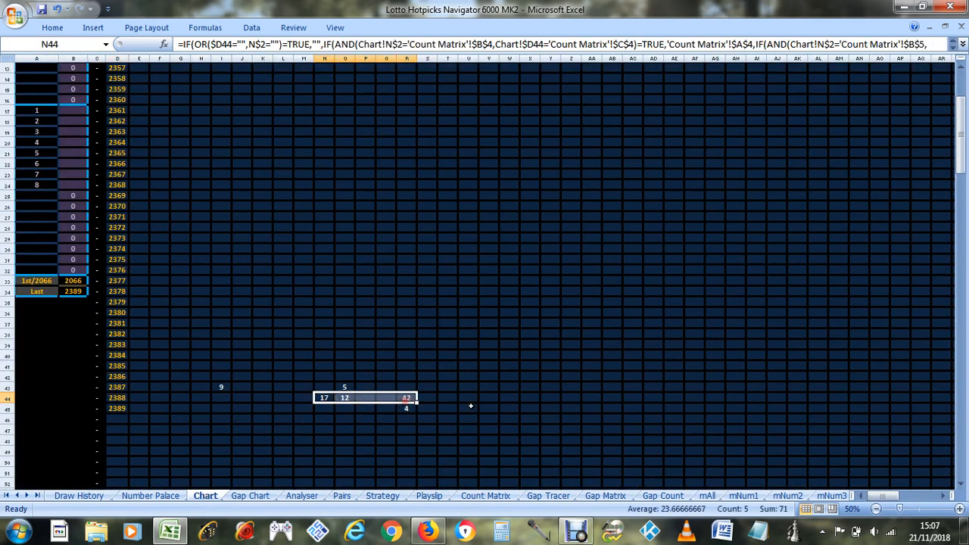
pyautogui.scroll(4, 235, 360)
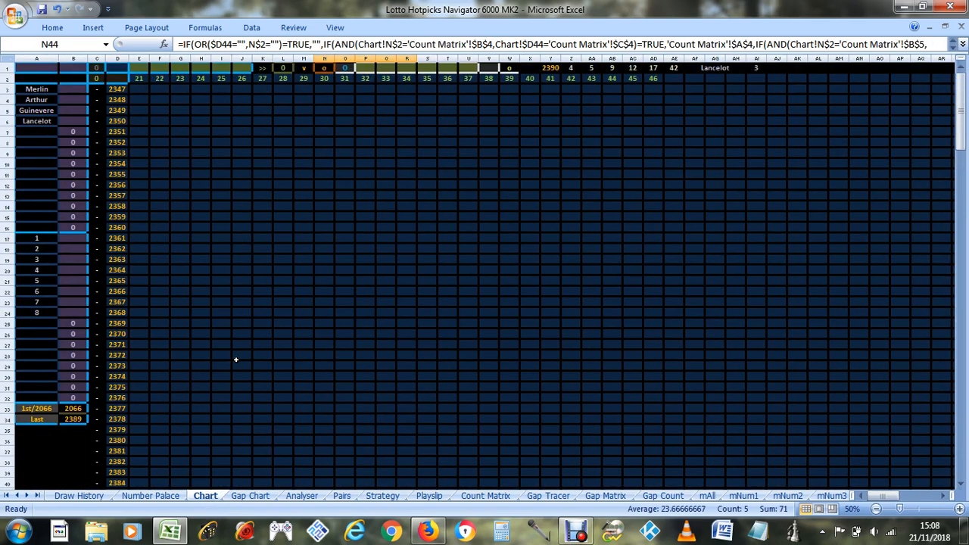
# - Clear cells W1 and O1 on the Chart sheet to hide the draw details and show all charted numbers
pyautogui.click(514, 67)
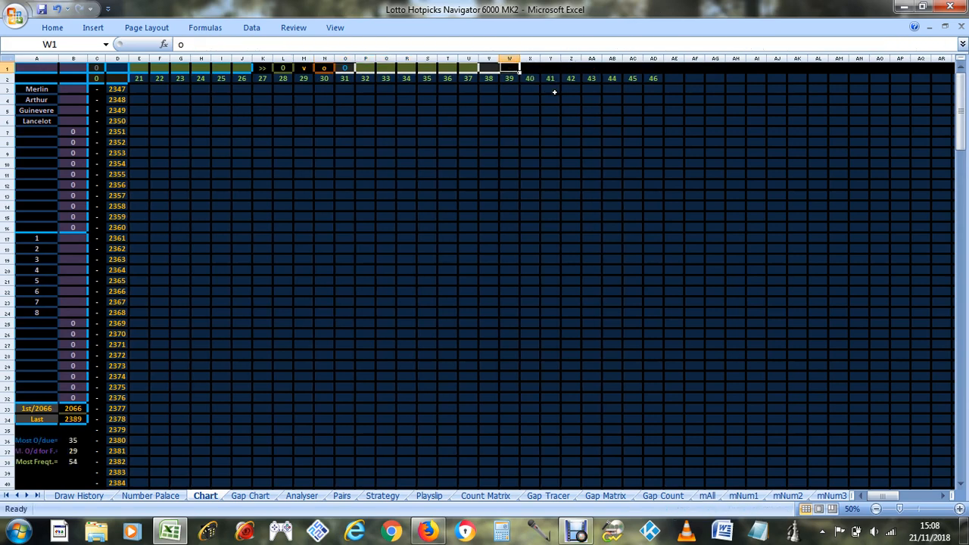
pyautogui.scroll(-5, 488, 231)
pyautogui.scroll(4, 473, 234)
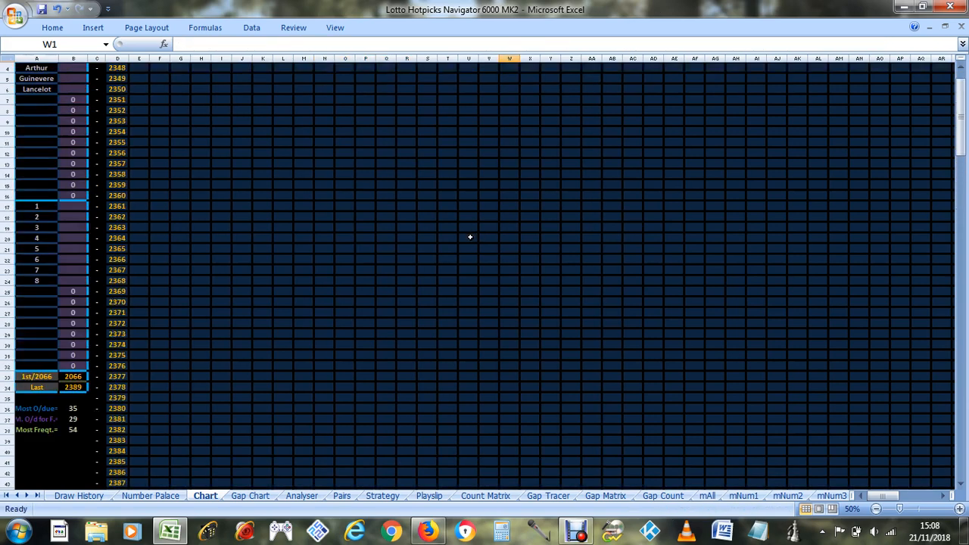
pyautogui.scroll(1, 119, 217)
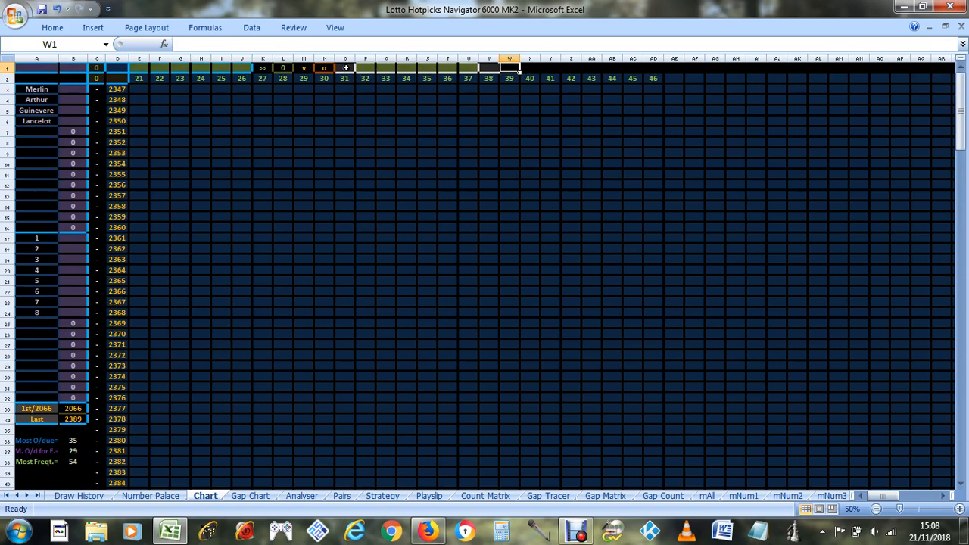
pyautogui.click(345, 67)
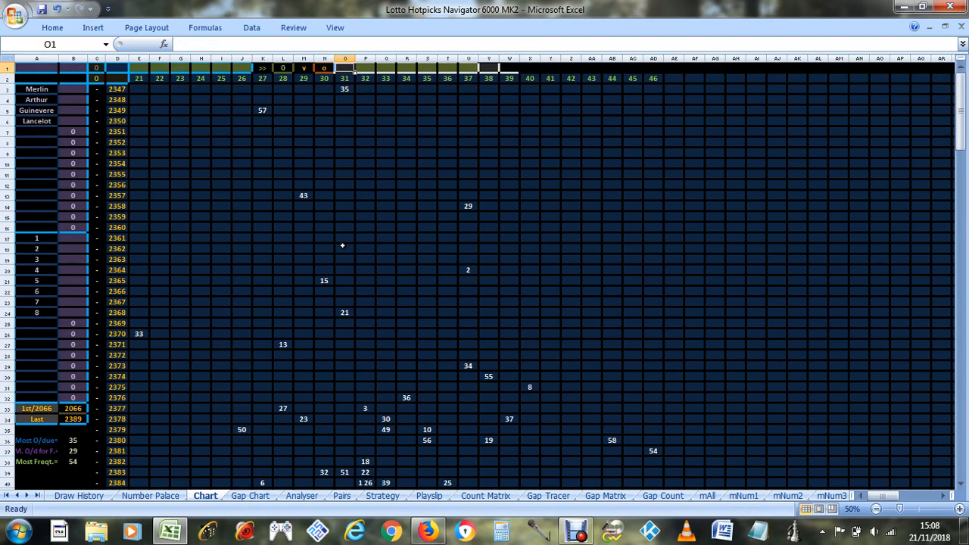
pyautogui.scroll(-6, 413, 363)
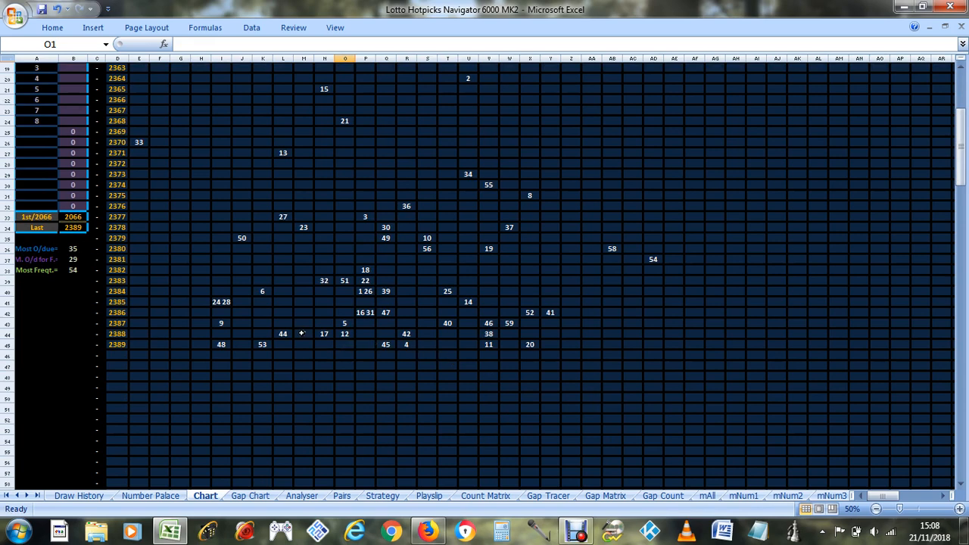
# - Clear the last draw setting in cell B34 and highlight the drawn numbers in the 2390 row
pyautogui.click(75, 227)
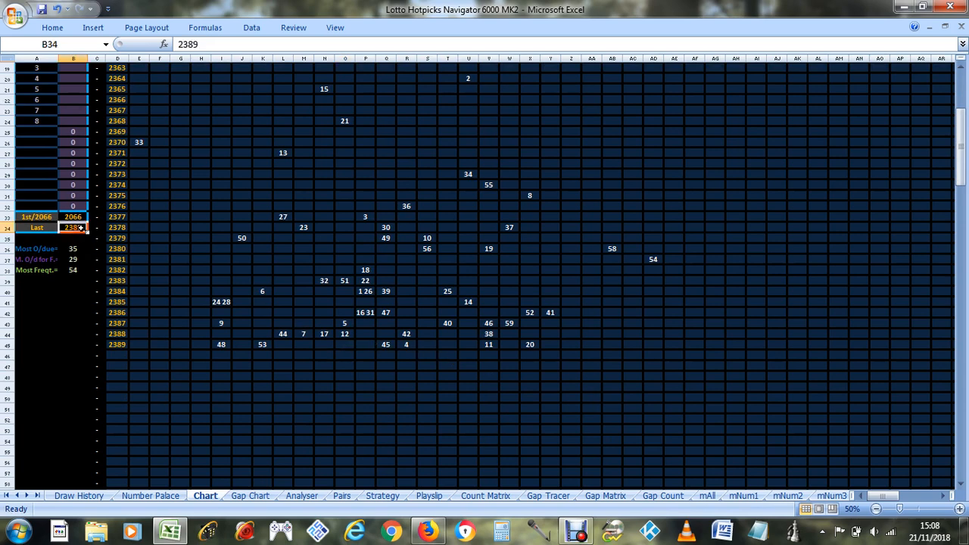
pyautogui.press('Delete')
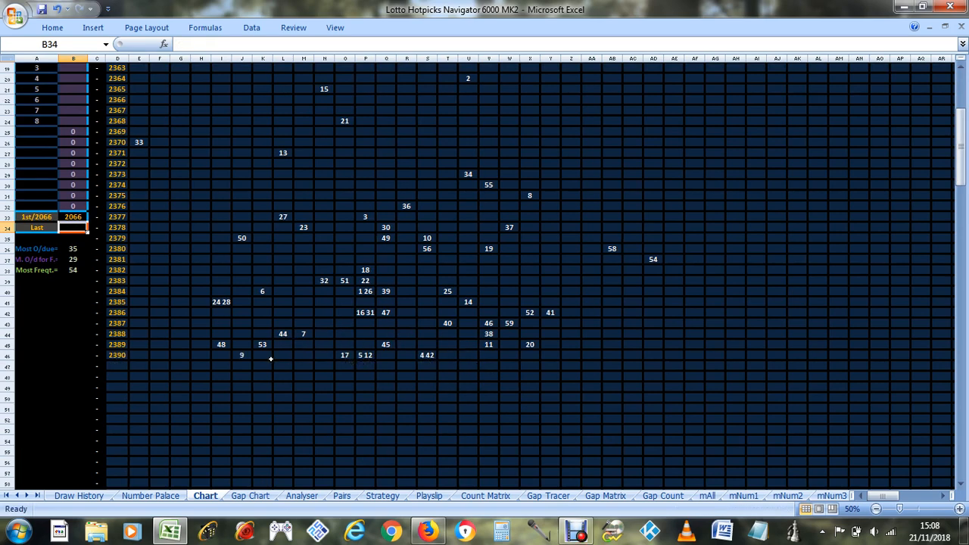
pyautogui.moveTo(233, 354); pyautogui.dragTo(435, 356)
# - Zoom the Chart sheet out to 40% to fit every draw through 2390, and select cell AE24
pyautogui.scroll(6, 320, 395)
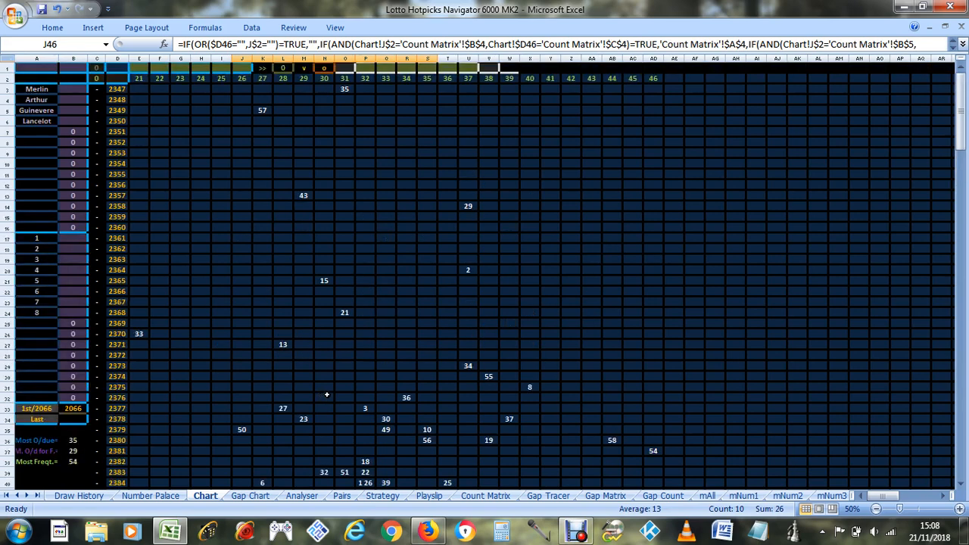
pyautogui.scroll(-2, 326, 394)
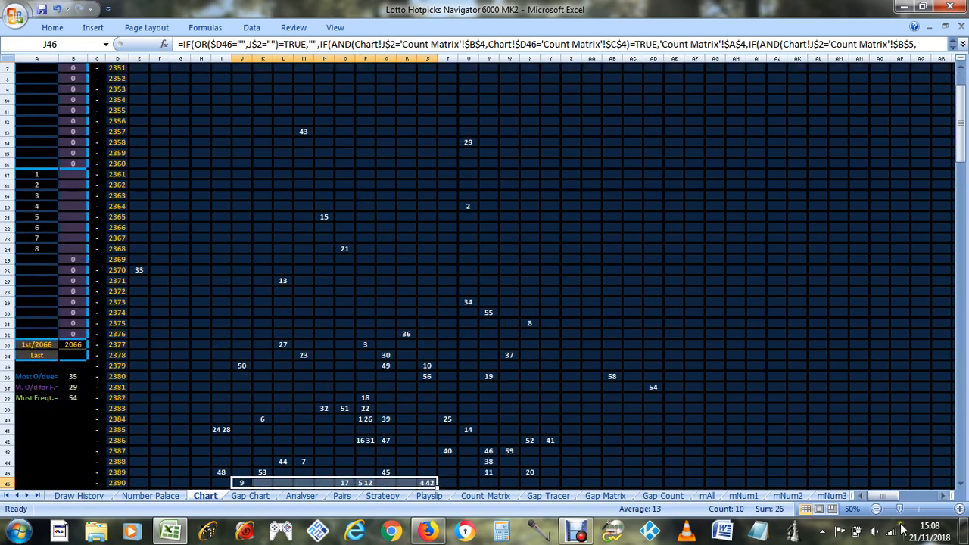
pyautogui.click(876, 509)
pyautogui.scroll(1, 529, 260)
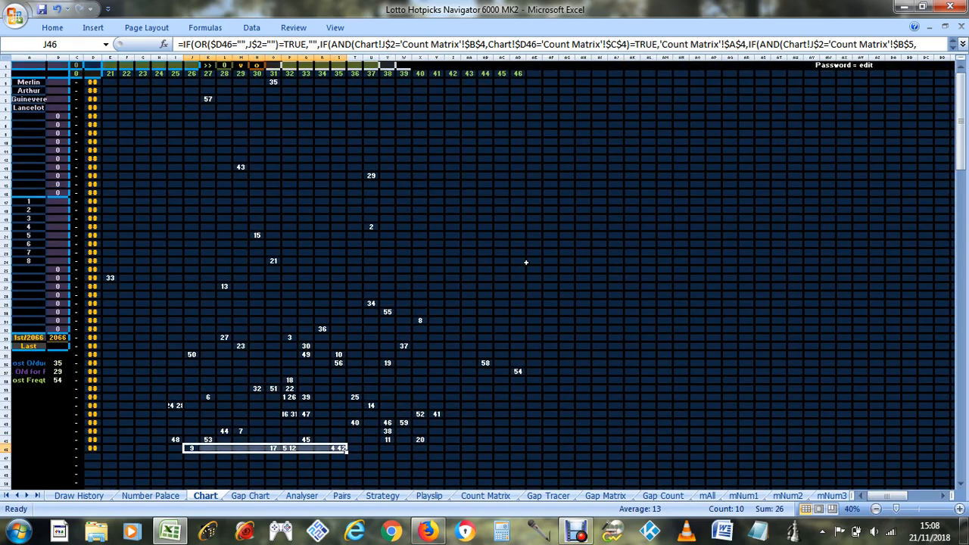
pyautogui.click(533, 259)
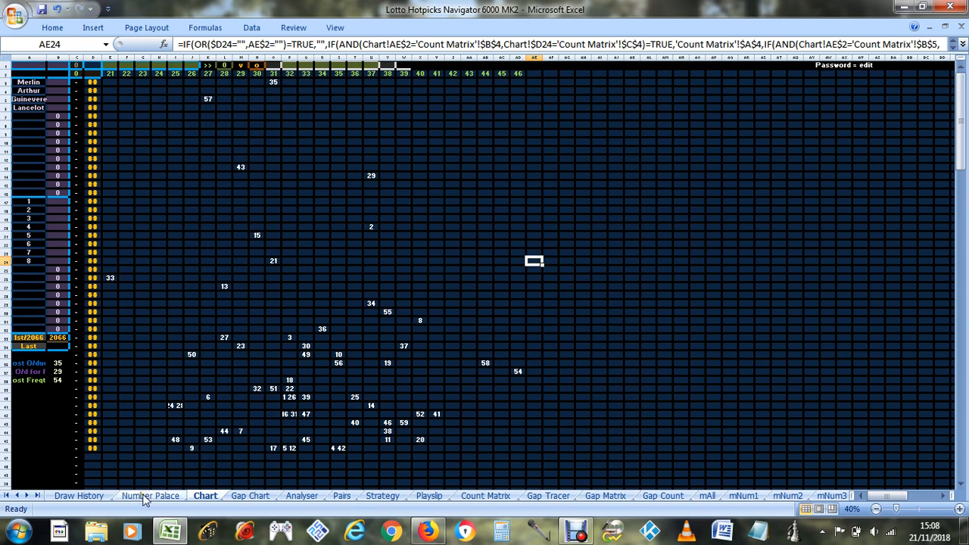
# - Switch to Firefox and view the draw date, machine and ball set on the Lotto draw 2390 results page
pyautogui.click(429, 532)
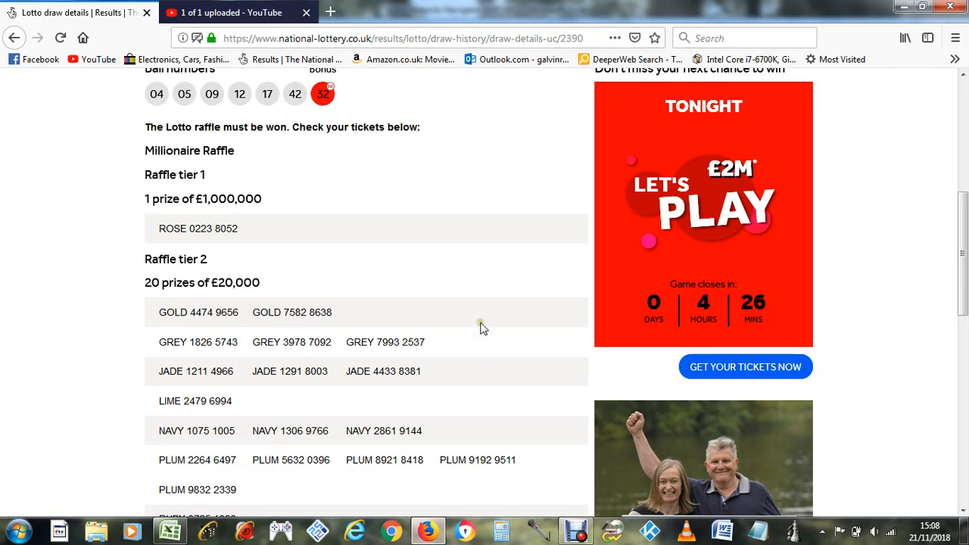
pyautogui.scroll(5, 428, 232)
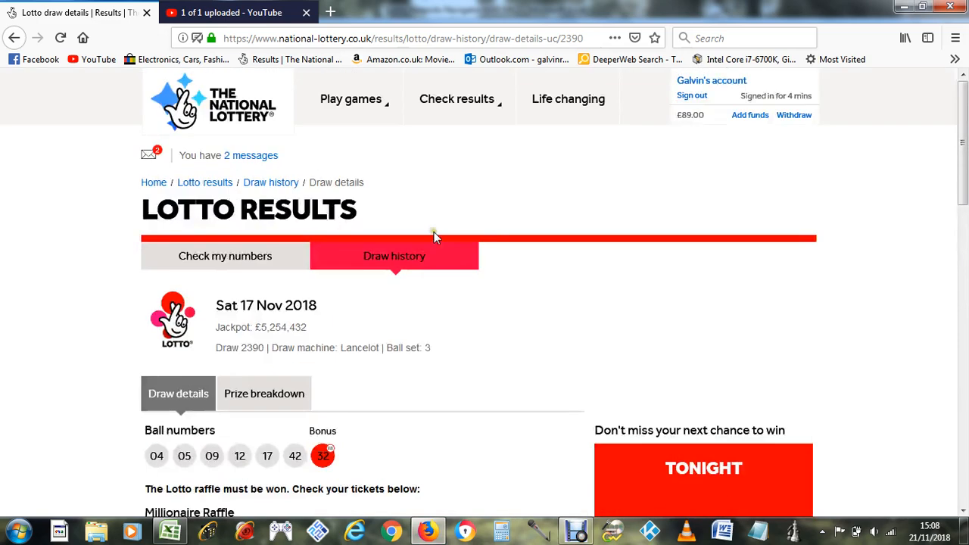
# - Open the played games in the National Lottery account and view the Lotto ticket for Sat 17 Nov 2018
pyautogui.click(711, 80)
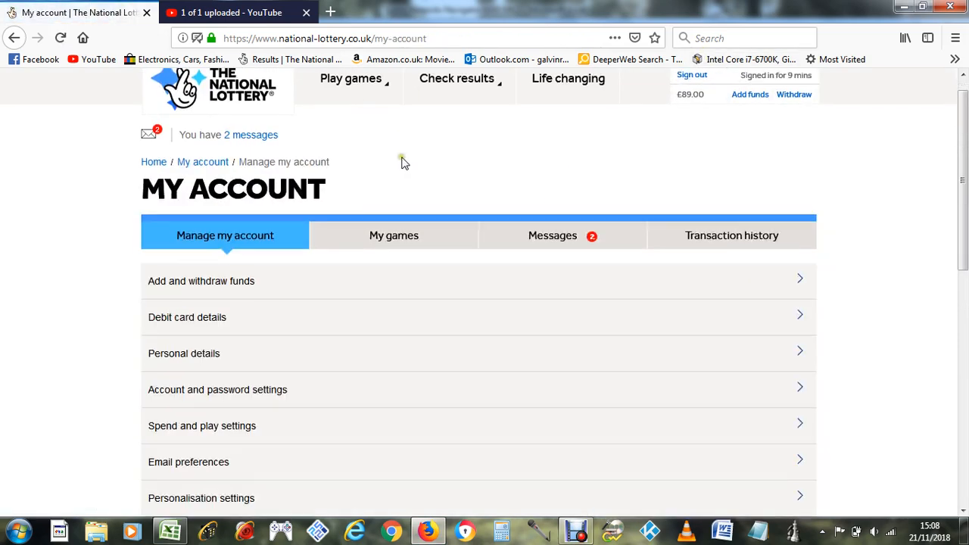
pyautogui.scroll(-4, 407, 162)
pyautogui.scroll(4, 409, 166)
pyautogui.click(394, 258)
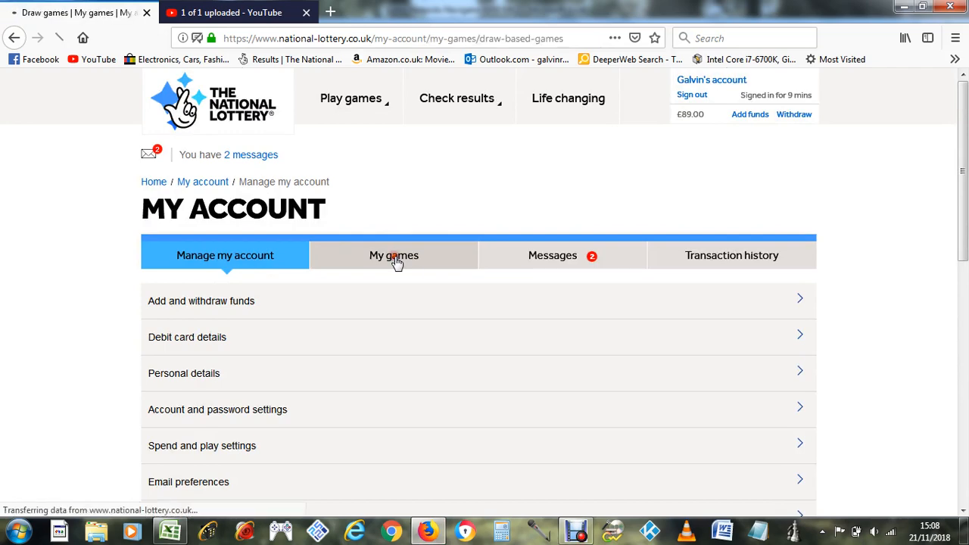
pyautogui.scroll(-5, 395, 256)
pyautogui.scroll(-3, 363, 264)
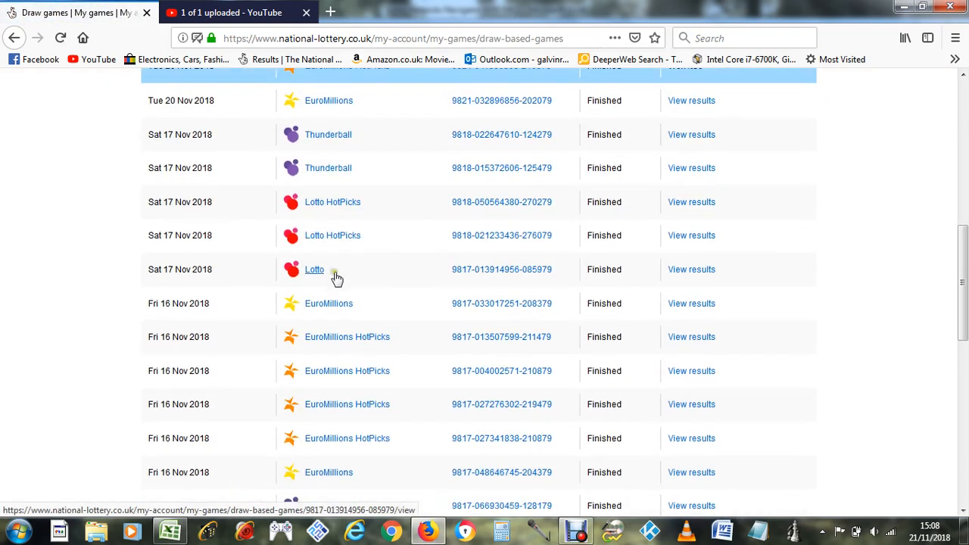
pyautogui.click(323, 272)
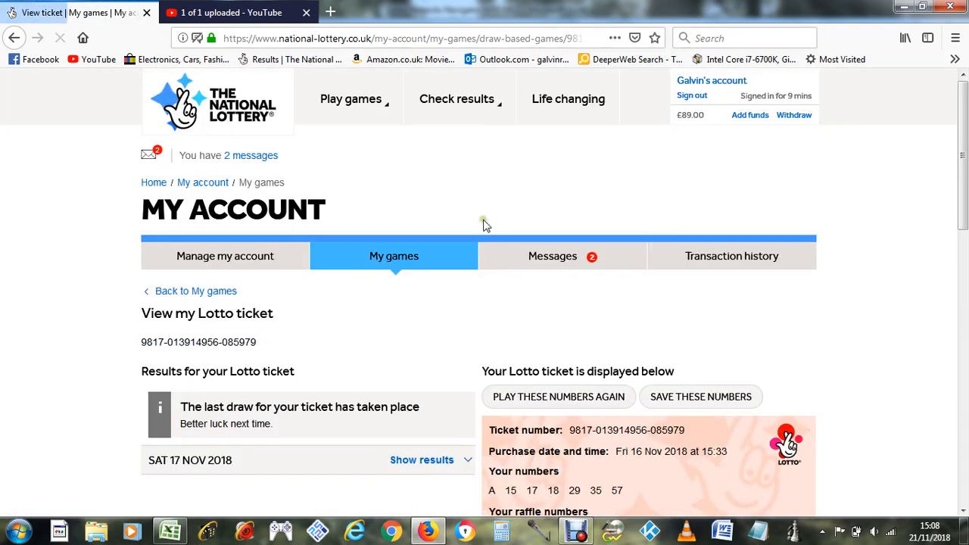
pyautogui.scroll(-3, 484, 227)
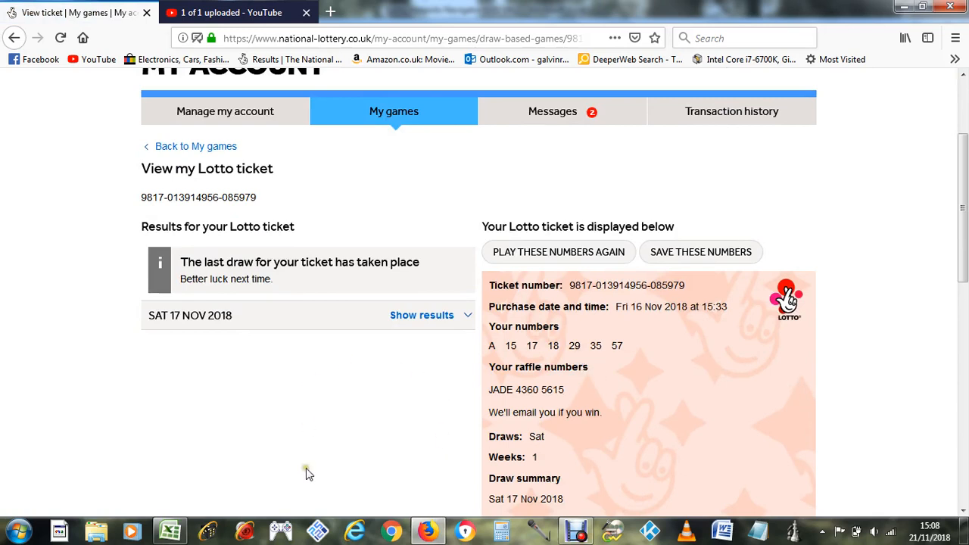
# - Switch back to Excel and clear the draw number in F1 and the O marker in D1 on the Analyser sheet
pyautogui.click(172, 533)
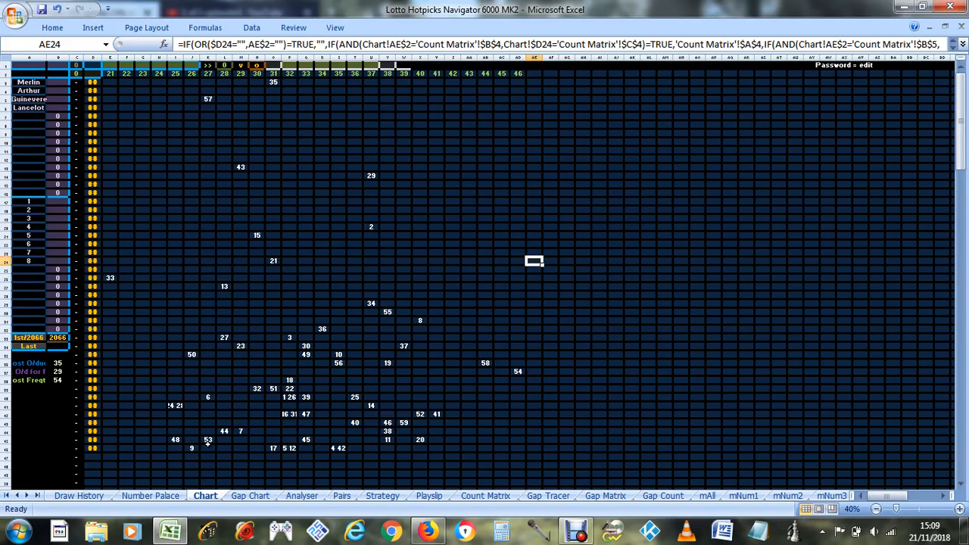
pyautogui.click(301, 496)
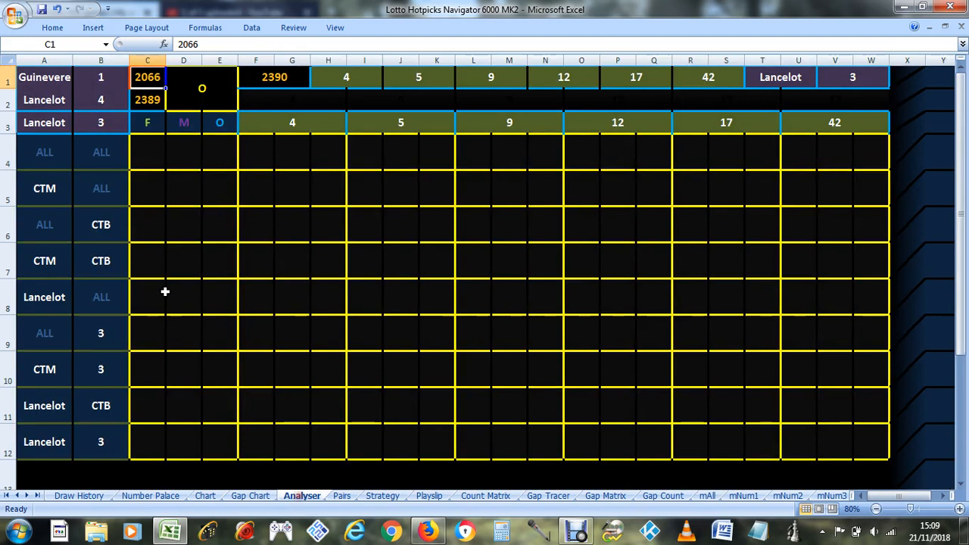
pyautogui.click(151, 101)
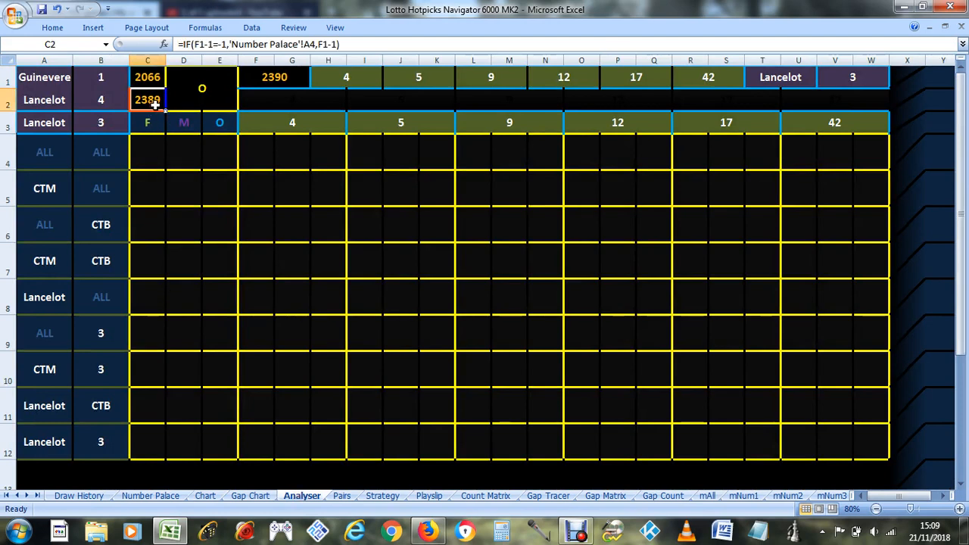
pyautogui.click(289, 80)
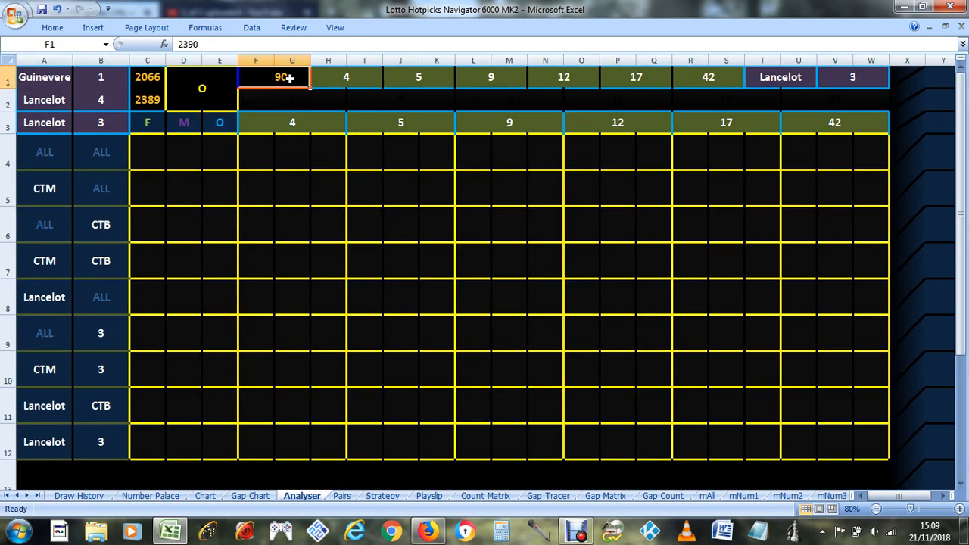
pyautogui.press('Delete')
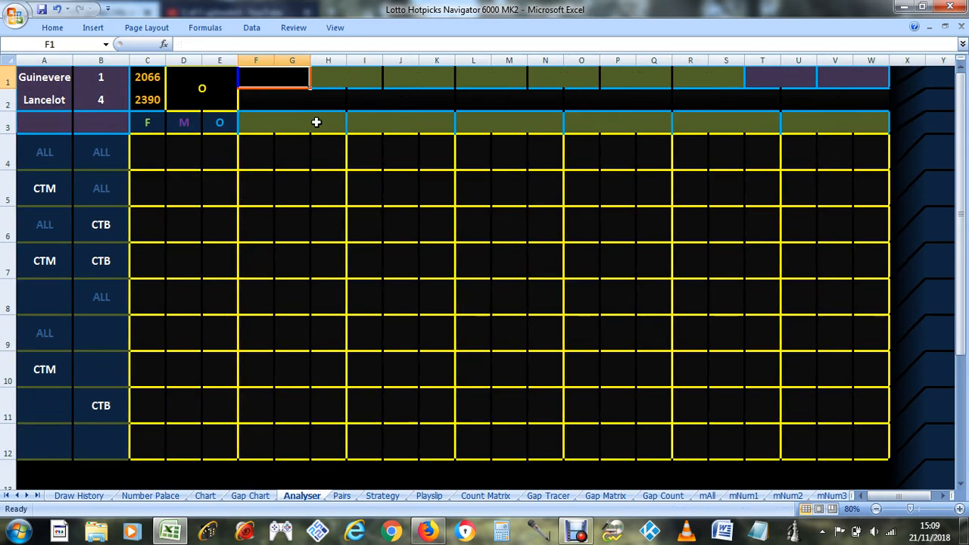
pyautogui.click(197, 94)
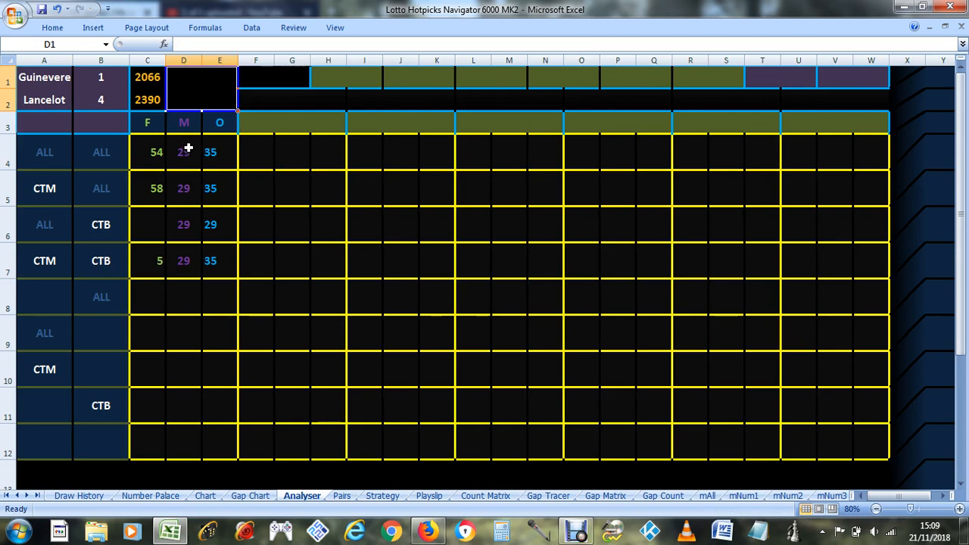
# - Examine the F, M and O numbers in Analyser rows 4 to 7 against their ALL, CTM and CTB labels
pyautogui.moveTo(190, 147); pyautogui.dragTo(175, 243)
pyautogui.click(190, 258)
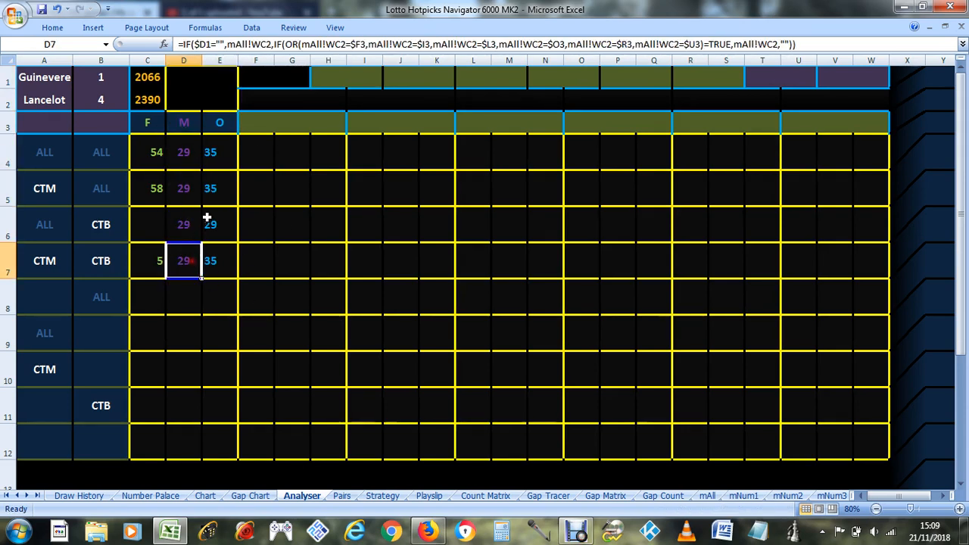
pyautogui.moveTo(180, 154); pyautogui.dragTo(202, 257)
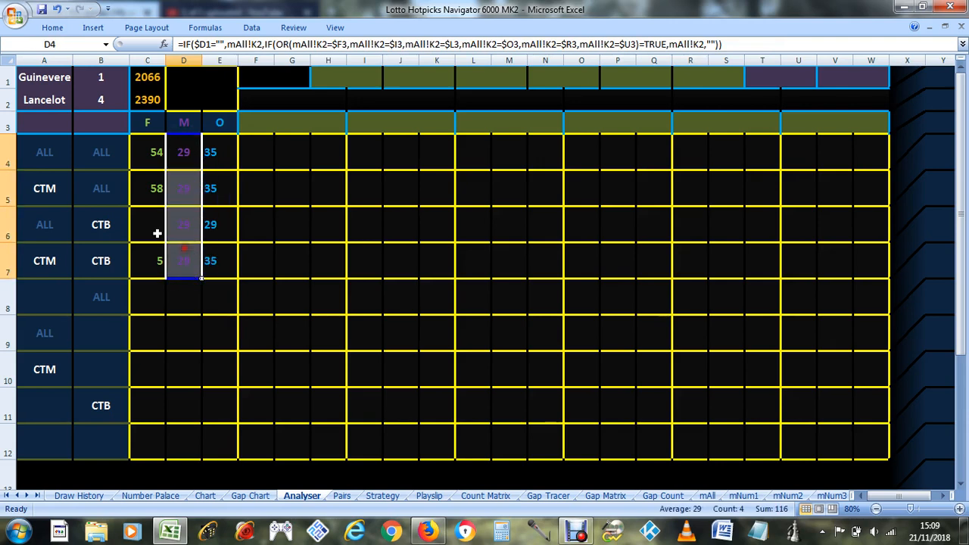
pyautogui.click(63, 262)
pyautogui.click(108, 264)
pyautogui.click(47, 152)
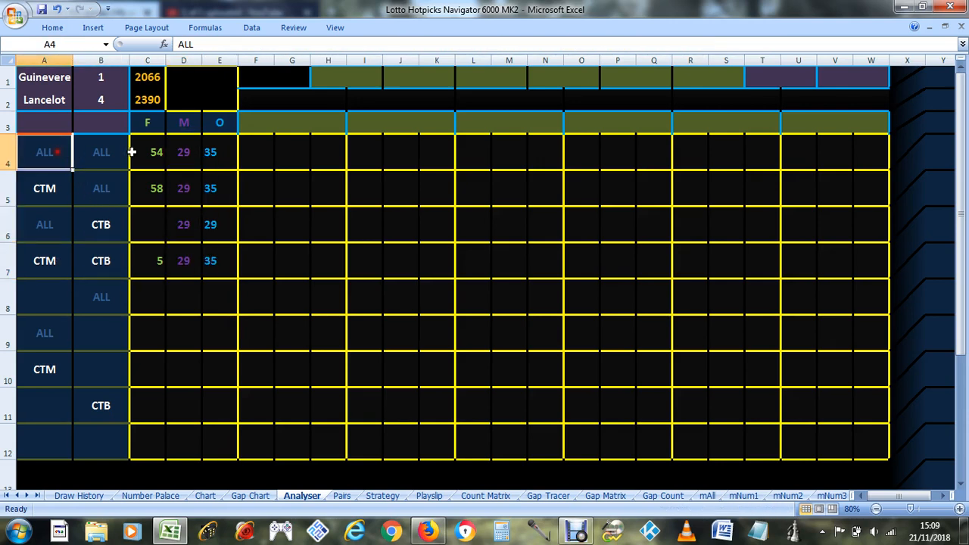
pyautogui.click(102, 160)
pyautogui.click(111, 189)
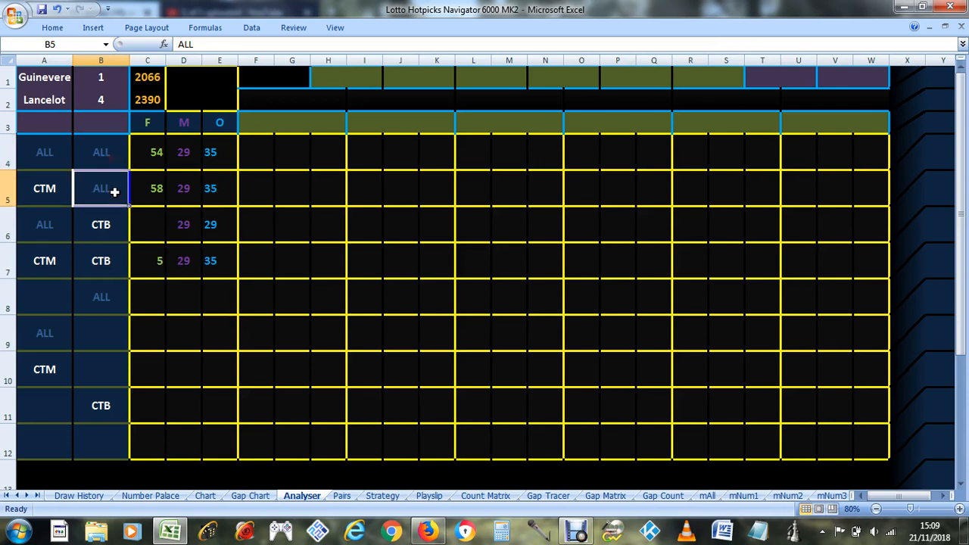
pyautogui.click(60, 225)
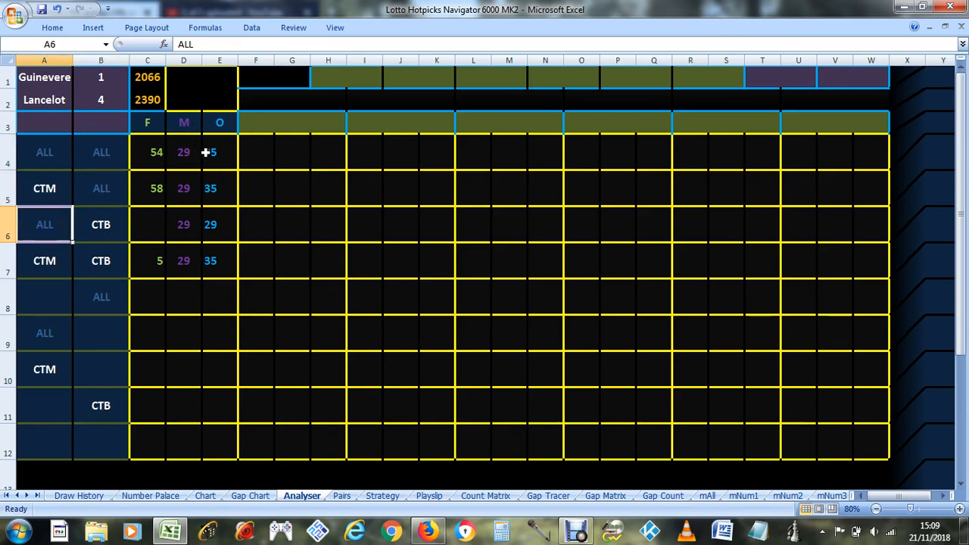
# - Enter 29 in cell F3 of the Analyser sheet as the first number to analyse
pyautogui.click(290, 129)
pyautogui.write('29')
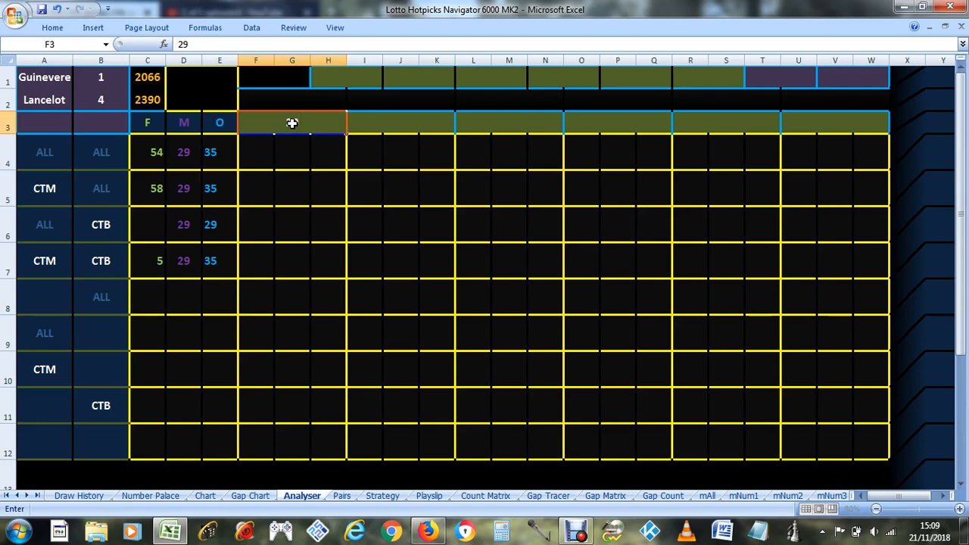
pyautogui.press('Return')
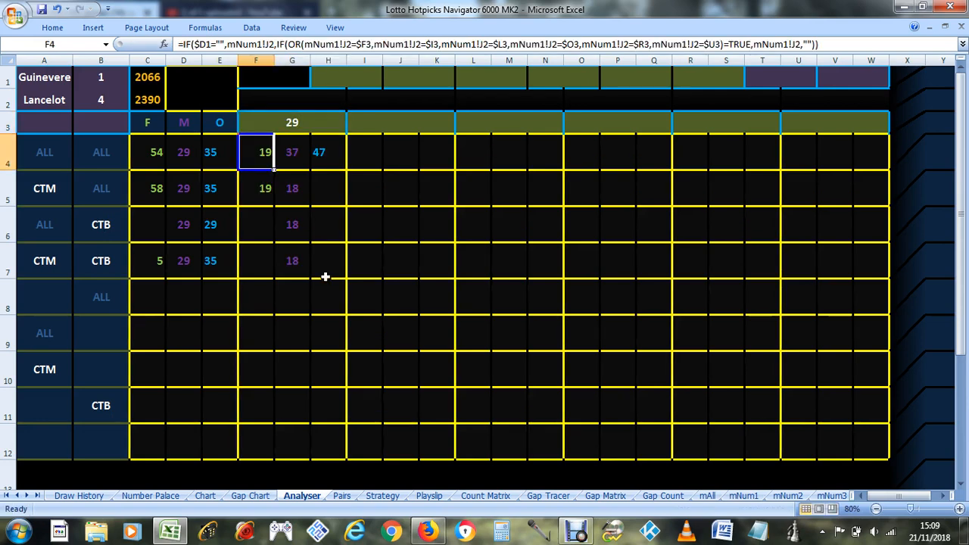
# - Review draws 1 to 6 of the lower Draws and Lines staking table and the hotpick odds table on the Strategy sheet
pyautogui.click(382, 495)
pyautogui.scroll(-5, 344, 315)
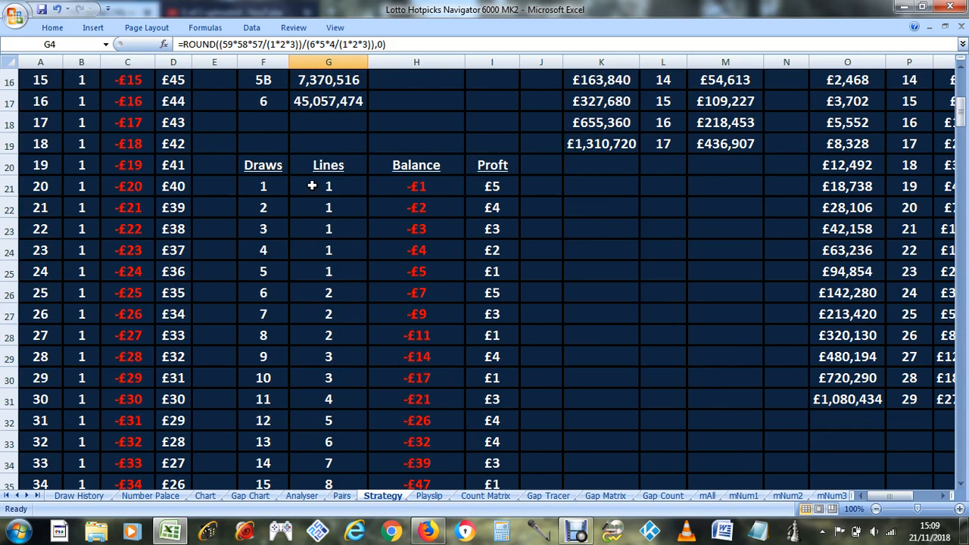
pyautogui.click(269, 188)
pyautogui.click(271, 213)
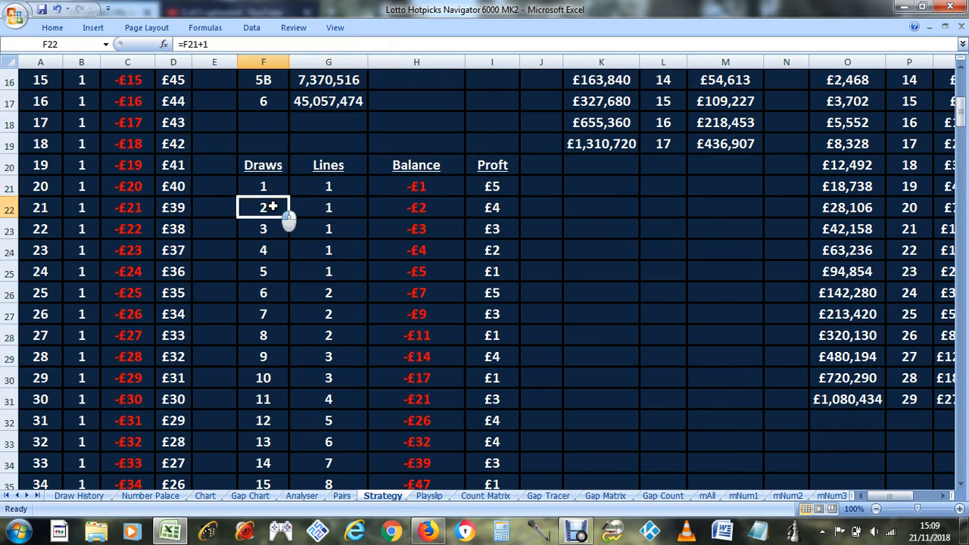
pyautogui.click(277, 234)
pyautogui.click(278, 251)
pyautogui.click(277, 272)
pyautogui.click(277, 294)
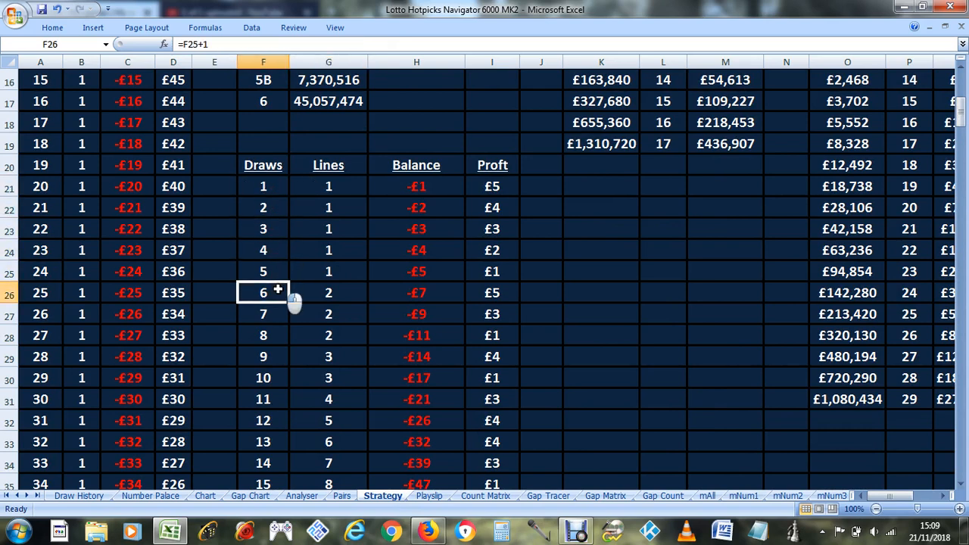
pyautogui.scroll(-3, 292, 325)
pyautogui.scroll(7, 283, 314)
pyautogui.scroll(1, 283, 314)
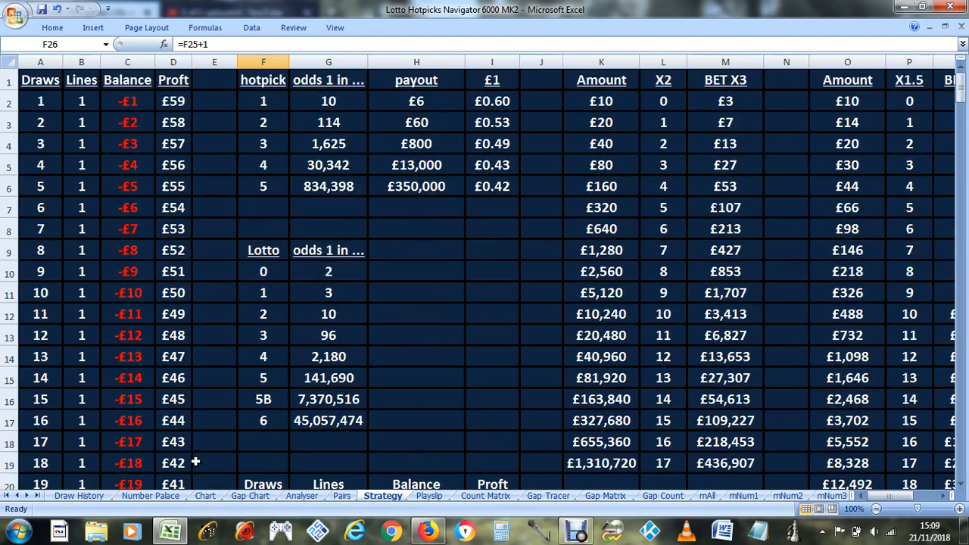
# - On the Number Palace sheet, trace the M values in column UV upwards from row 15 to row 7
pyautogui.click(146, 500)
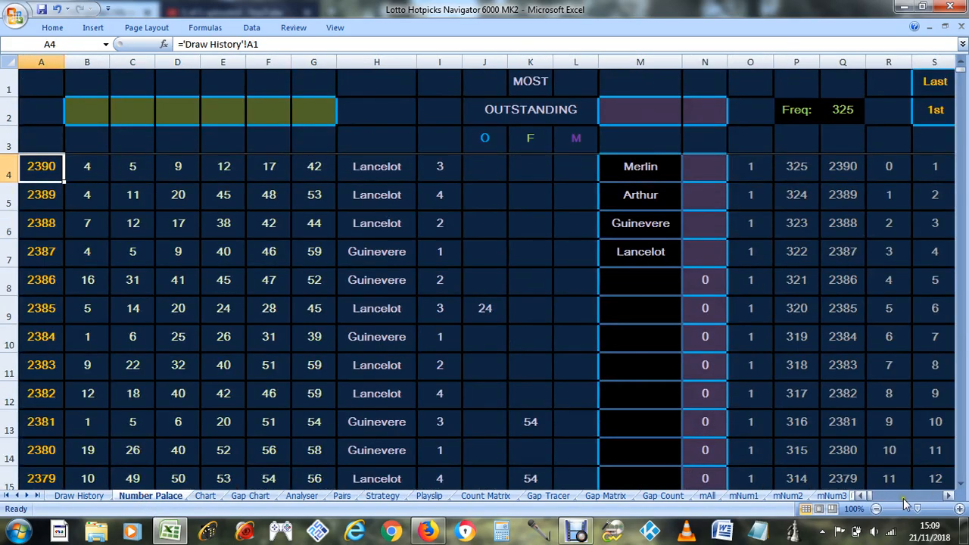
pyautogui.moveTo(872, 498); pyautogui.dragTo(943, 494)
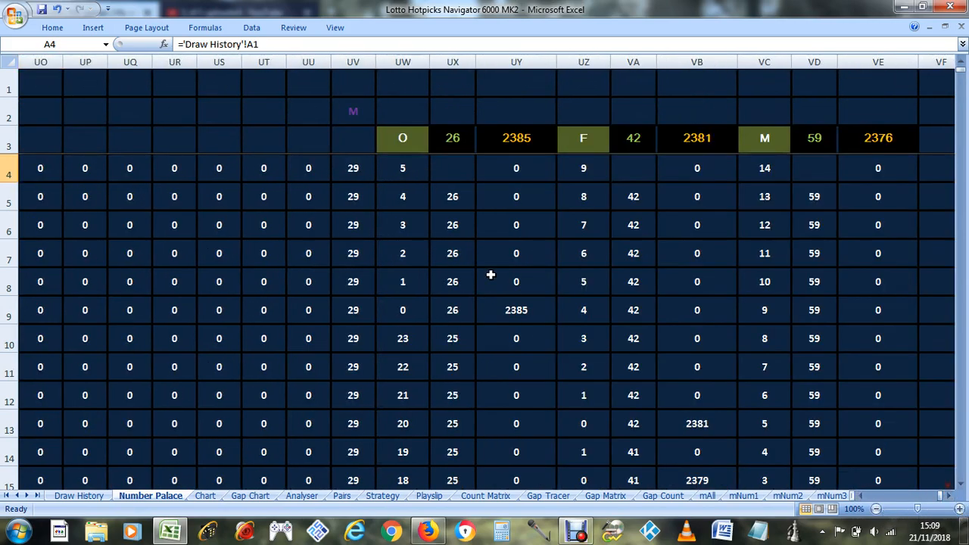
pyautogui.scroll(-1, 363, 438)
pyautogui.click(361, 392)
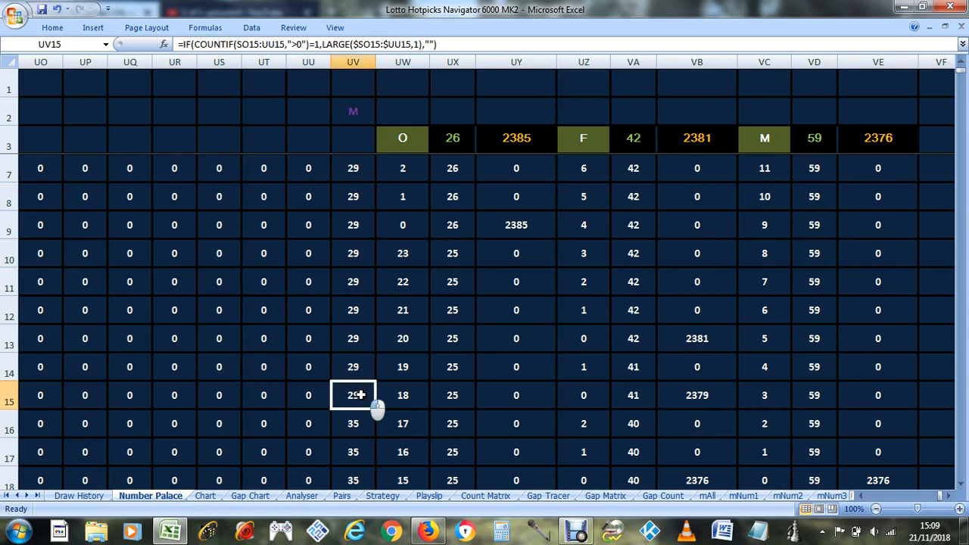
pyautogui.click(363, 374)
pyautogui.click(361, 346)
pyautogui.click(364, 305)
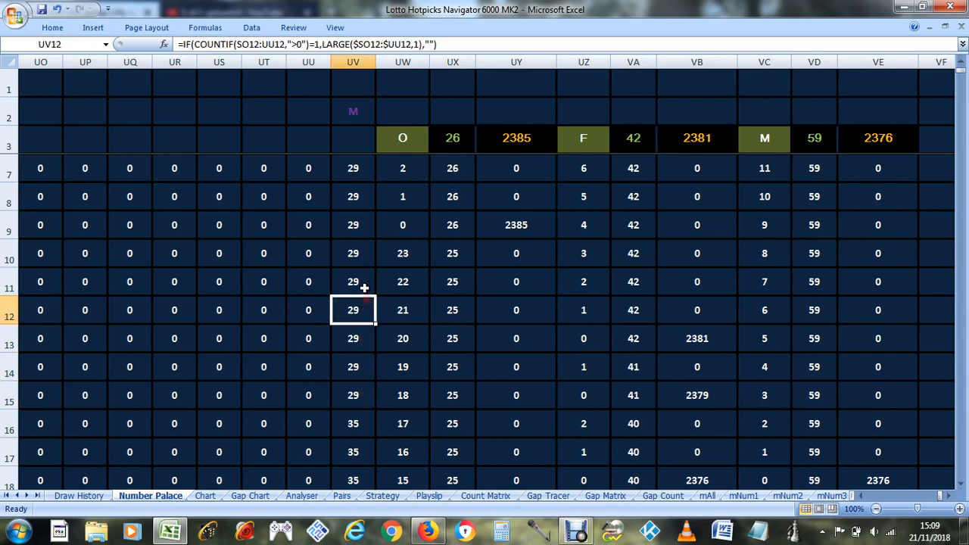
pyautogui.click(364, 282)
pyautogui.click(365, 253)
pyautogui.click(362, 224)
pyautogui.click(361, 197)
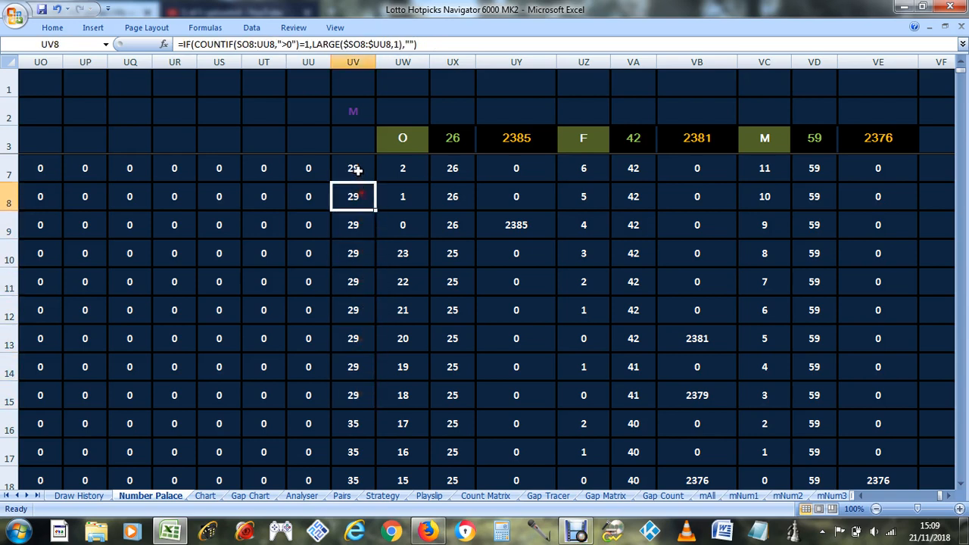
pyautogui.click(359, 169)
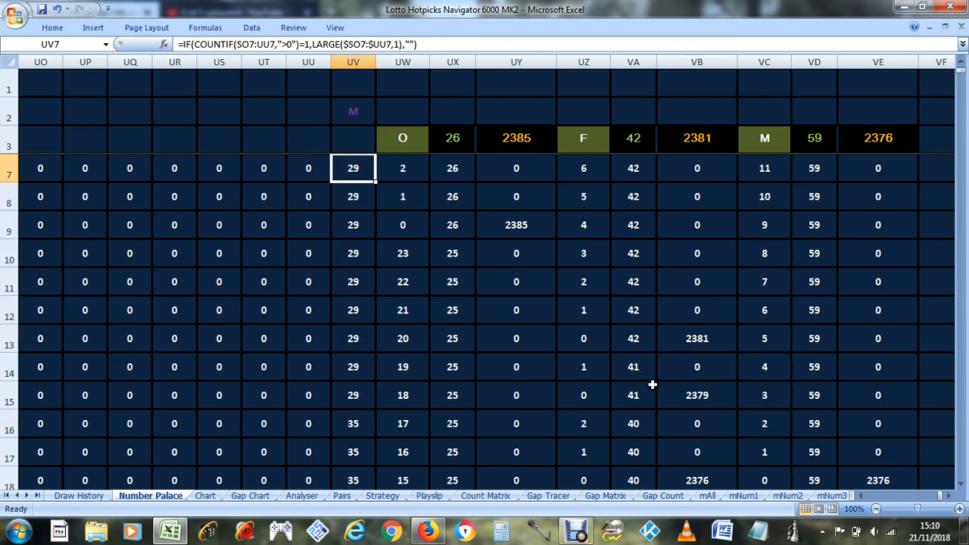
# - Trace the M values in column UV downwards from row 4 to row 15, and select the O count in UX3
pyautogui.scroll(1, 651, 385)
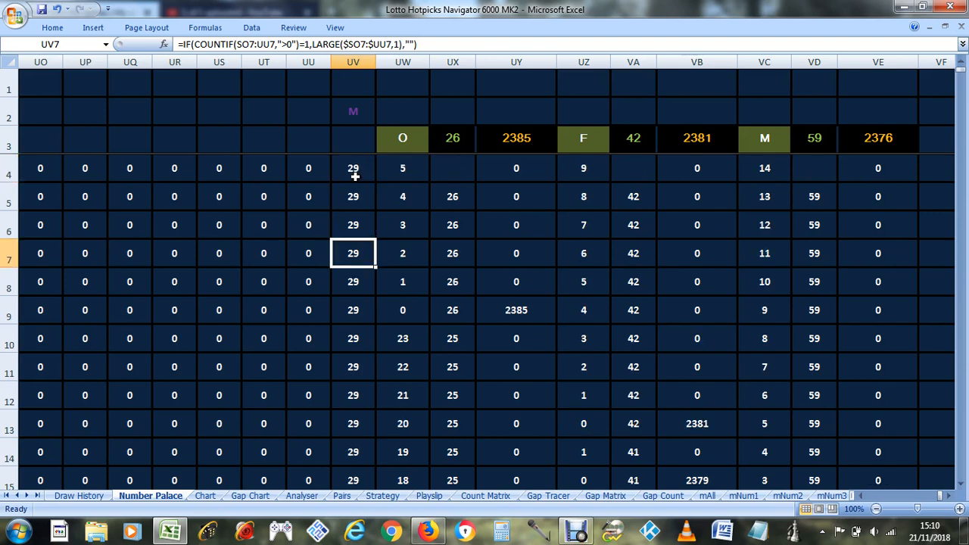
pyautogui.scroll(-4, 367, 262)
pyautogui.scroll(4, 364, 319)
pyautogui.click(357, 169)
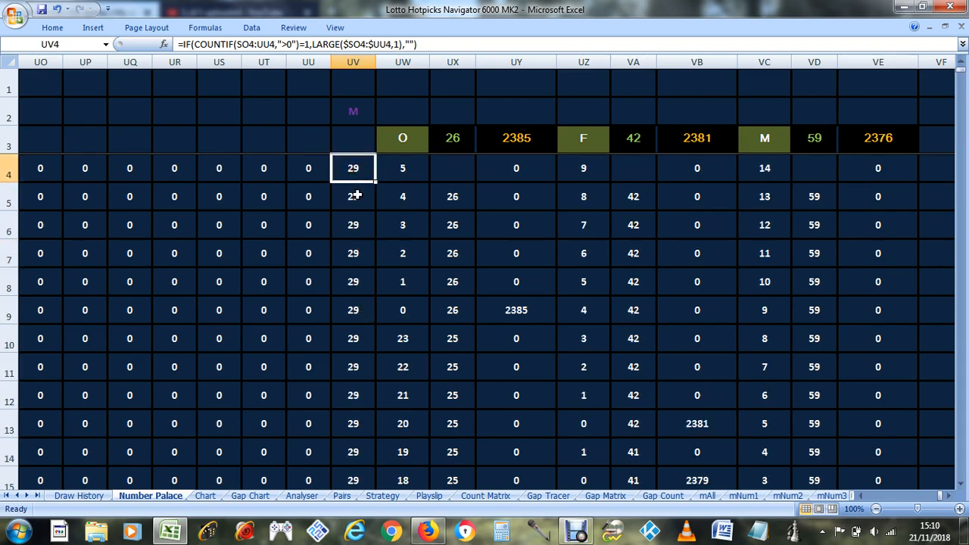
pyautogui.click(357, 196)
pyautogui.click(362, 223)
pyautogui.click(361, 253)
pyautogui.click(360, 281)
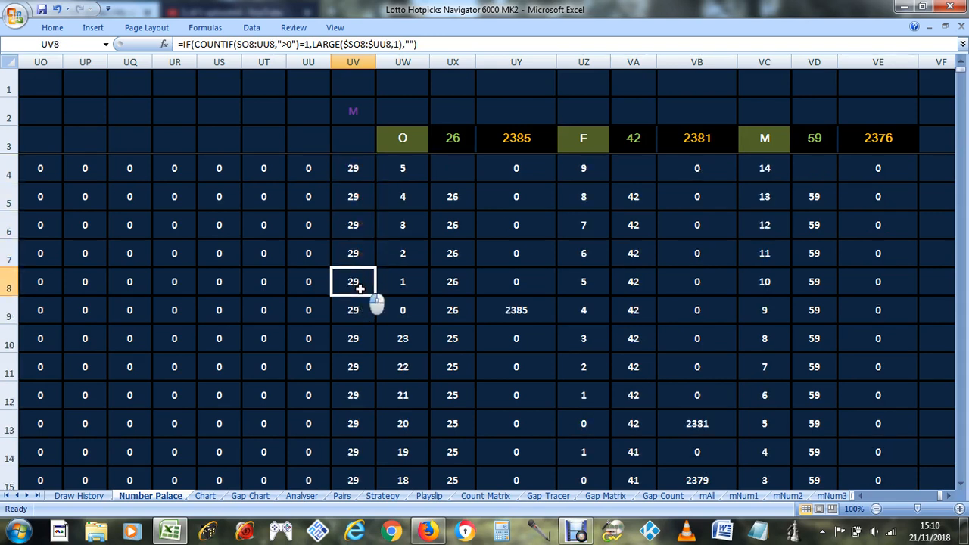
pyautogui.click(361, 310)
pyautogui.click(359, 338)
pyautogui.click(360, 367)
pyautogui.click(359, 395)
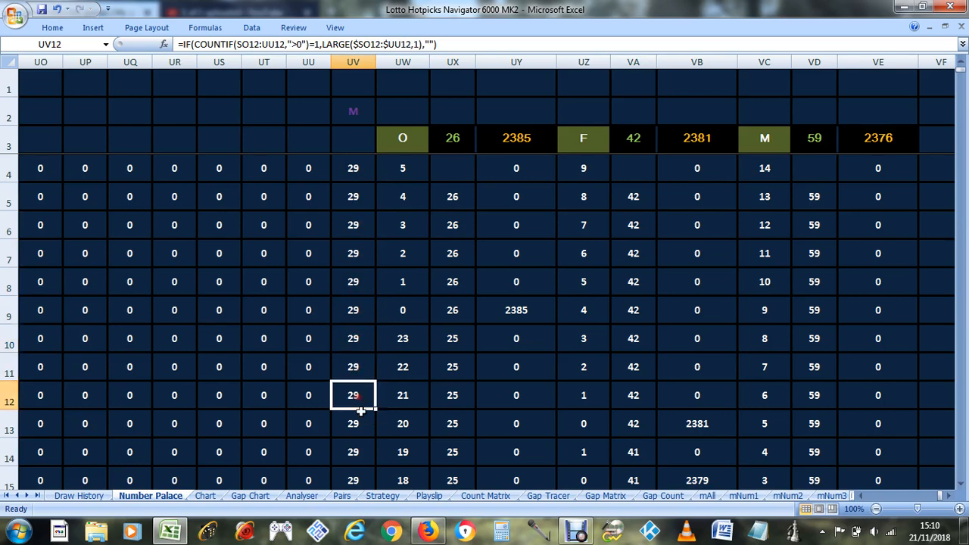
pyautogui.click(356, 423)
pyautogui.click(356, 452)
pyautogui.click(356, 480)
pyautogui.scroll(-3, 365, 454)
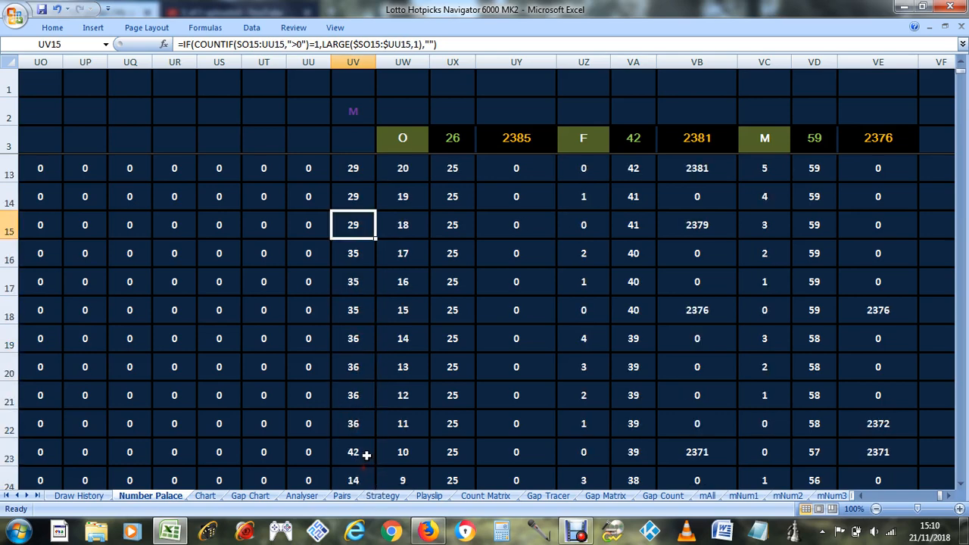
pyautogui.scroll(3, 302, 386)
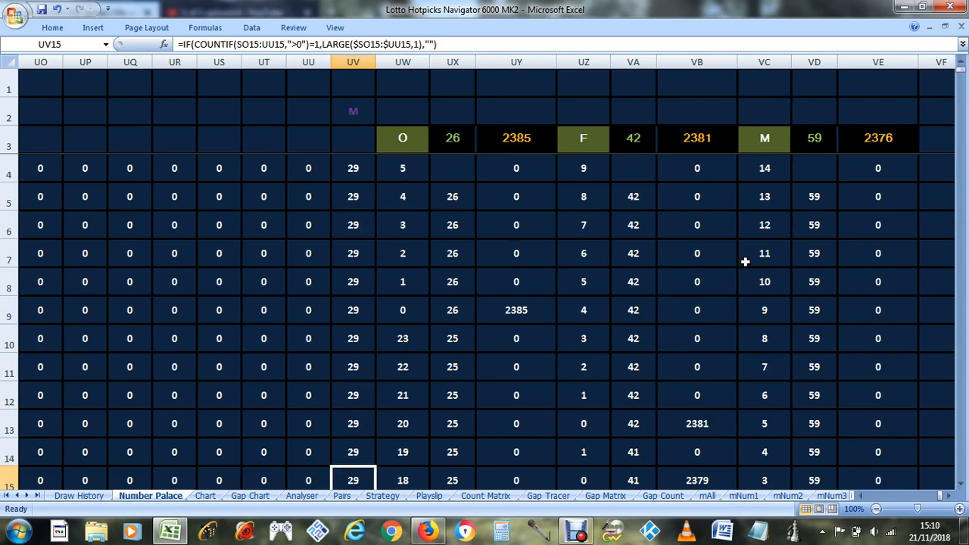
pyautogui.click(464, 137)
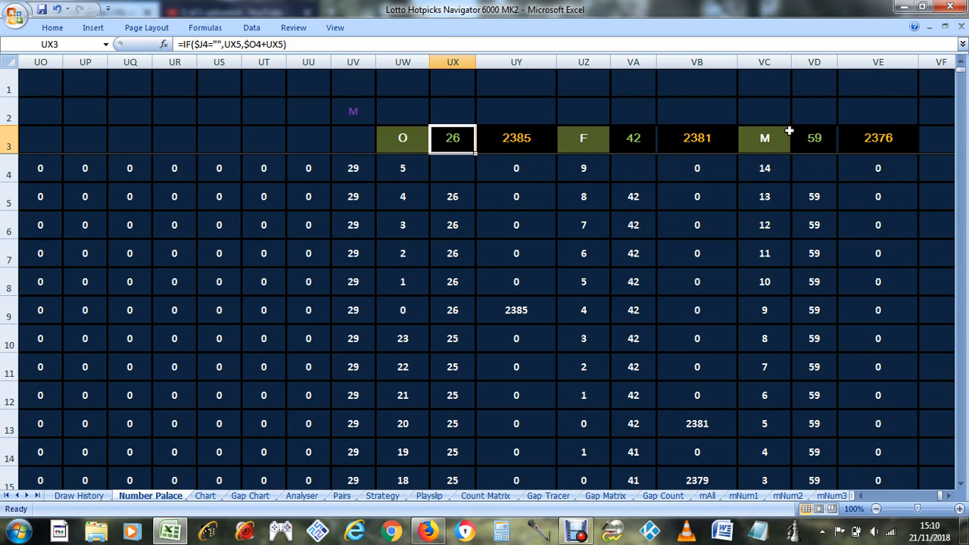
# - On the Chart sheet, check number 54 in AD37 against its column header in AD2
pyautogui.click(205, 496)
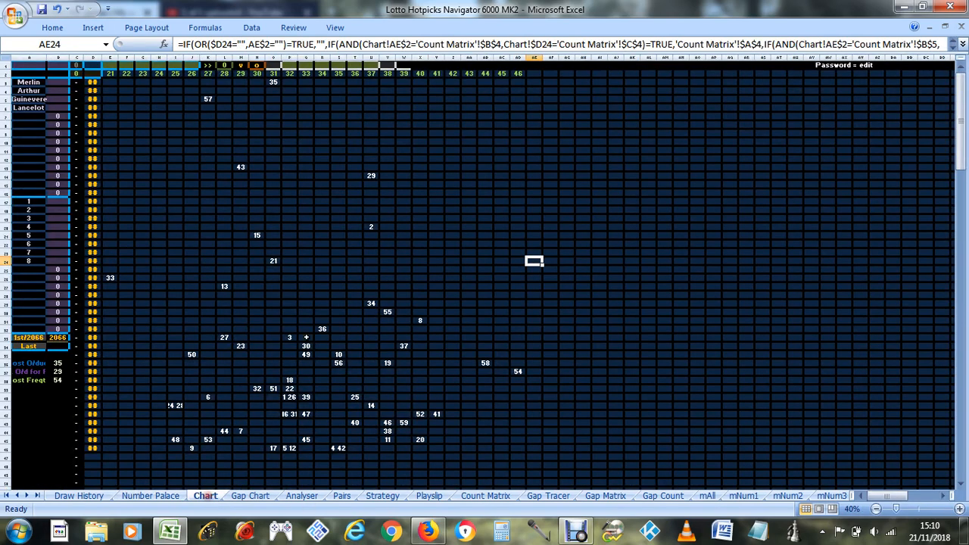
pyautogui.click(517, 372)
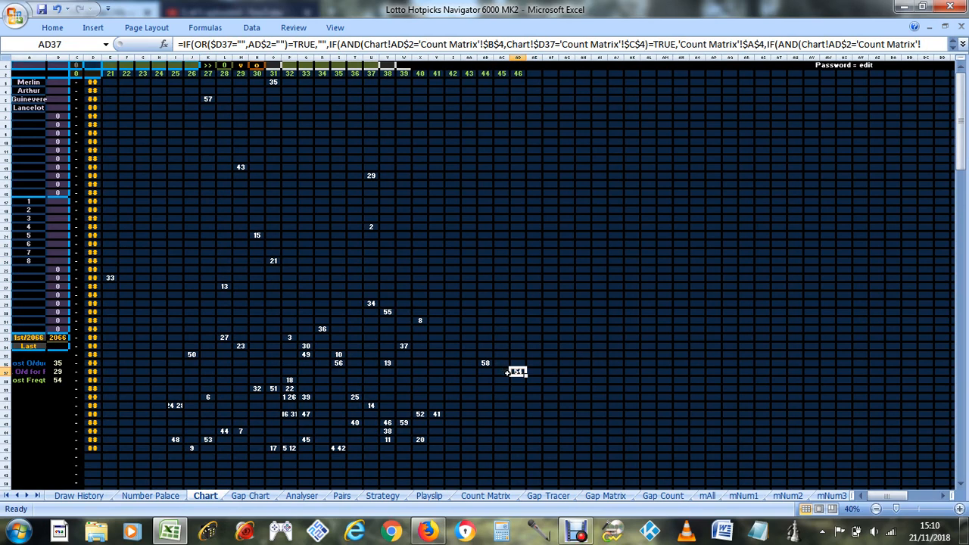
pyautogui.click(519, 74)
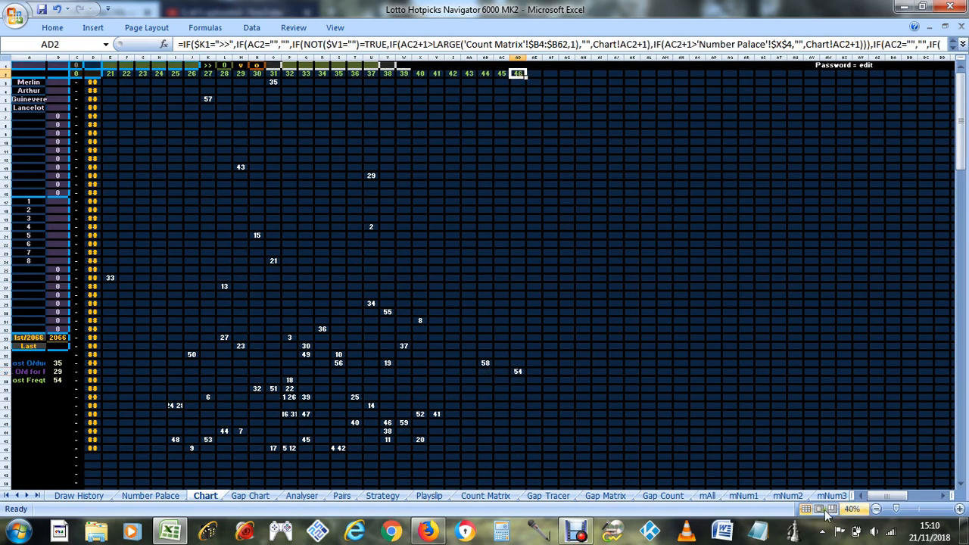
# - Enlarge the Chart sheet to 60% and bring the draw numbers in column D into view
pyautogui.click(959, 509)
pyautogui.click(960, 509)
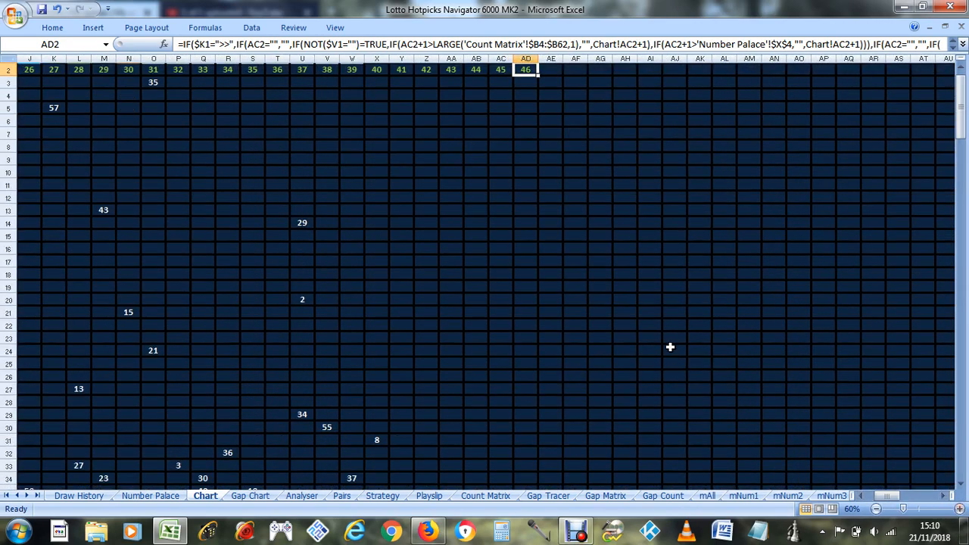
pyautogui.scroll(1, 518, 249)
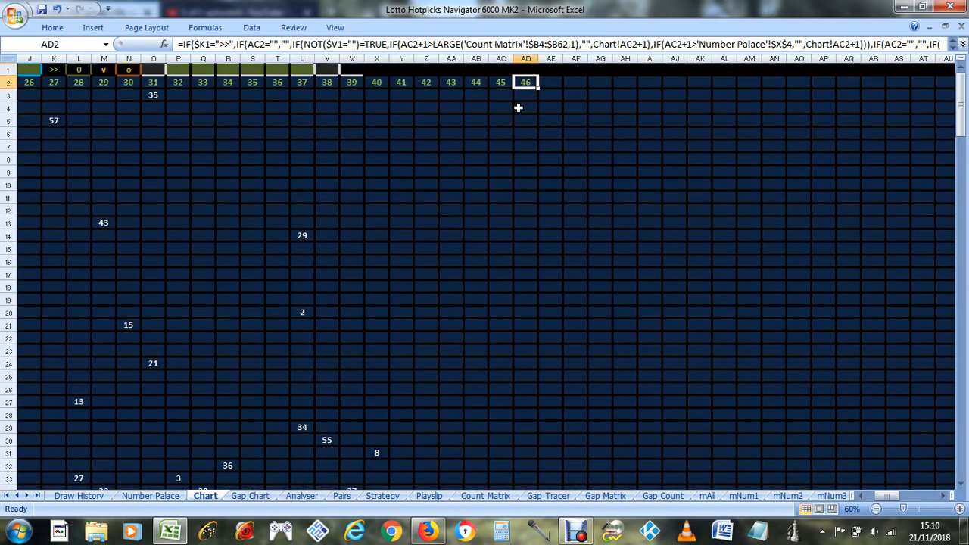
pyautogui.scroll(-3, 525, 135)
pyautogui.scroll(3, 528, 418)
pyautogui.moveTo(891, 495); pyautogui.dragTo(870, 495)
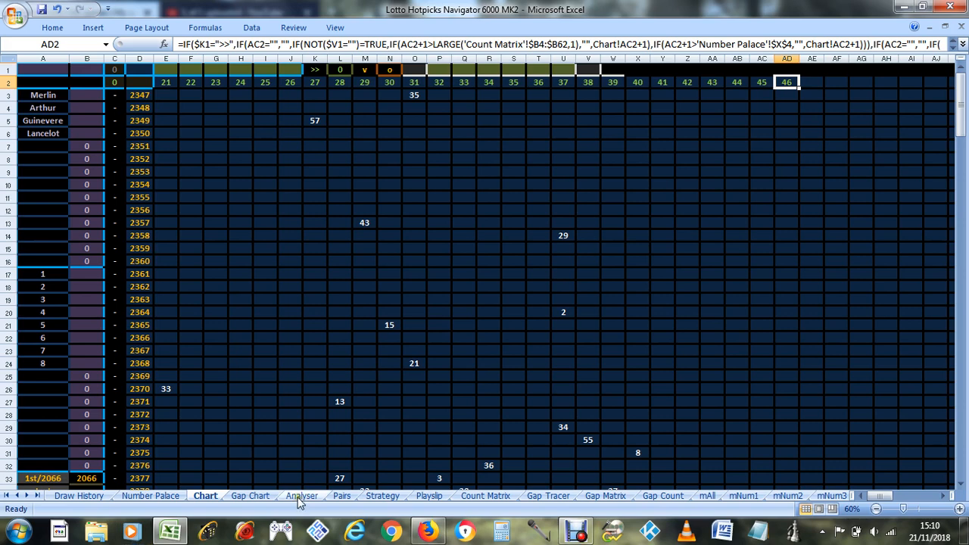
# - On the Number Palace sheet, review the O label in UW3 and the O count's history down column UX
pyautogui.click(150, 495)
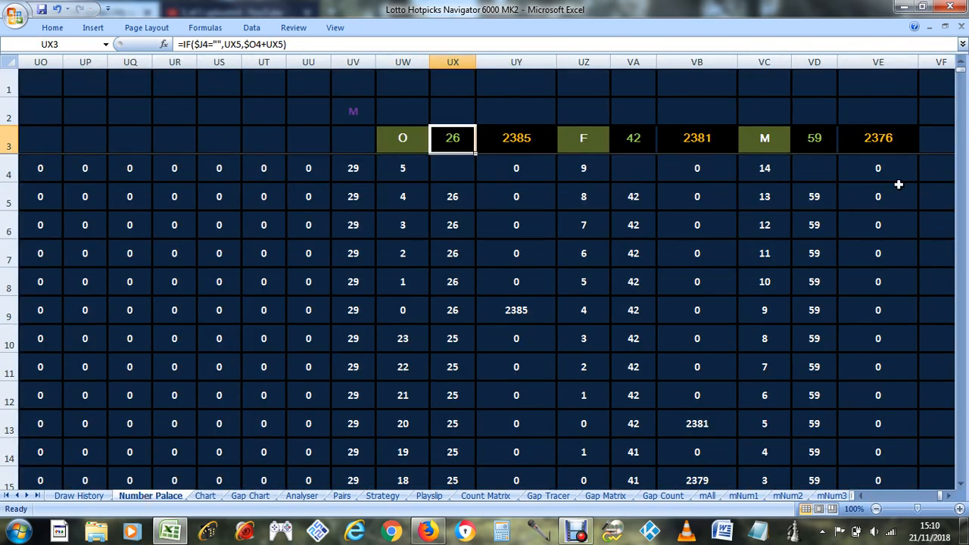
pyautogui.click(407, 142)
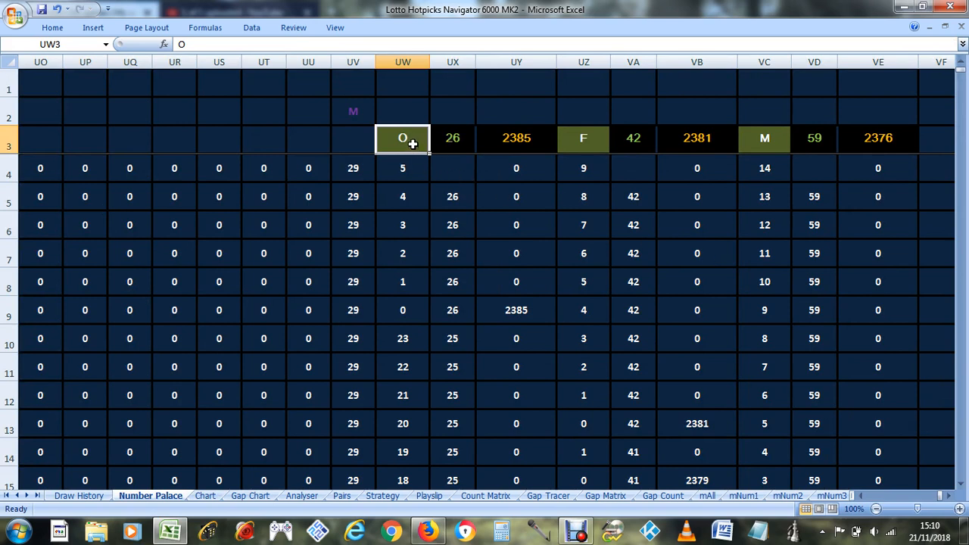
pyautogui.click(456, 147)
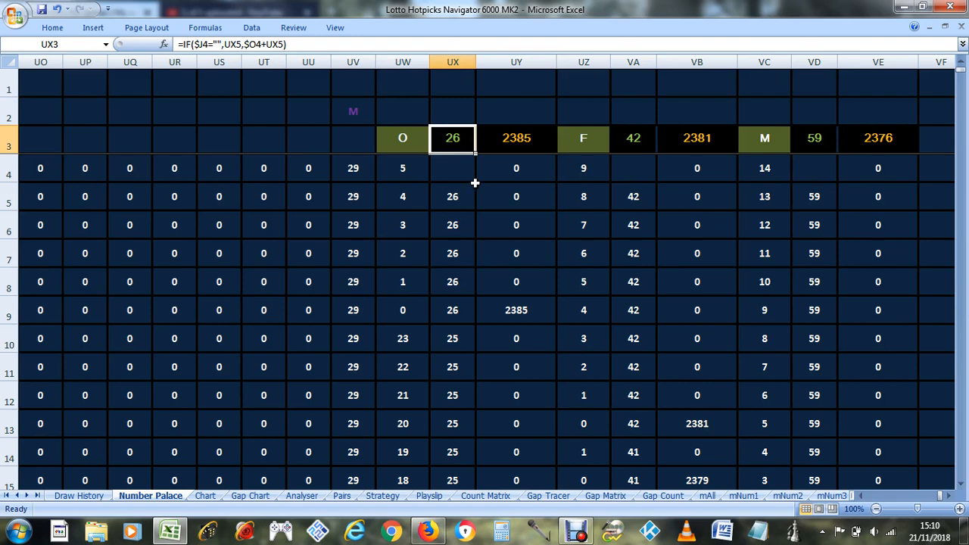
pyautogui.scroll(-20, 454, 204)
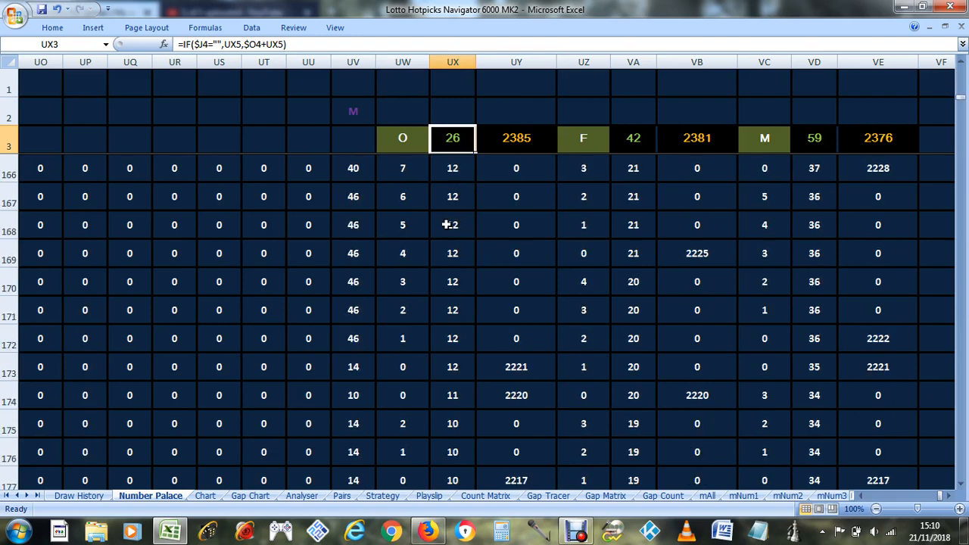
pyautogui.scroll(20, 451, 220)
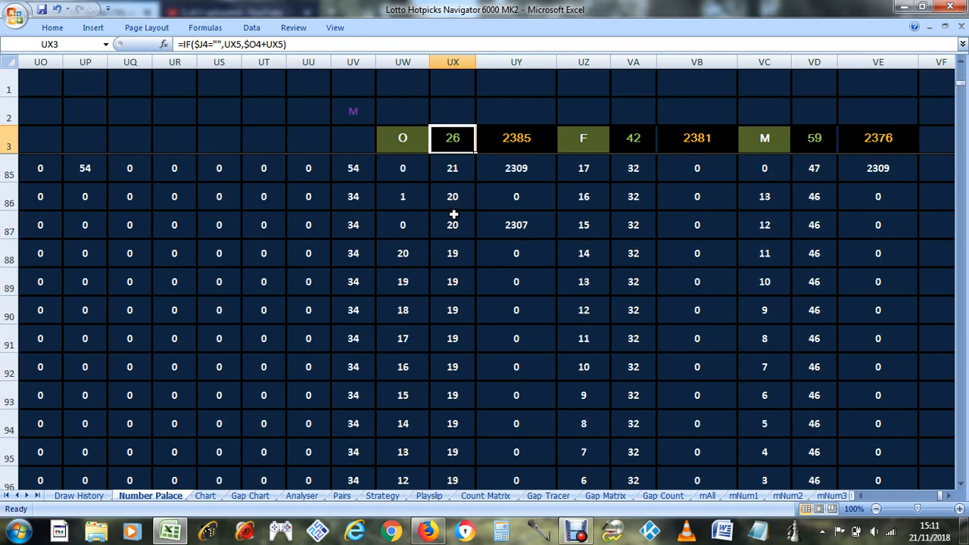
pyautogui.scroll(20, 454, 215)
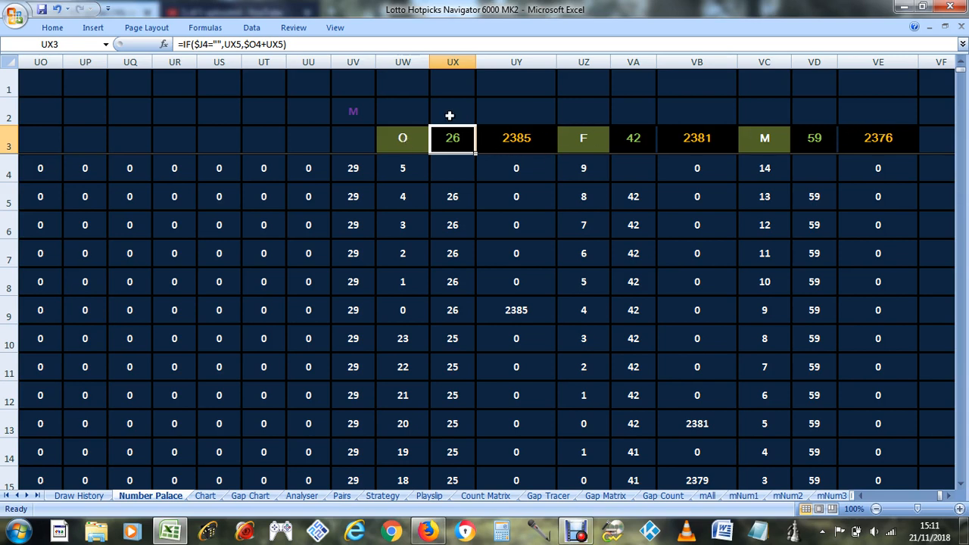
# - Compare the F count in VA3 and the M count in VD3 with the O count in UX3, ending on UX4
pyautogui.click(633, 140)
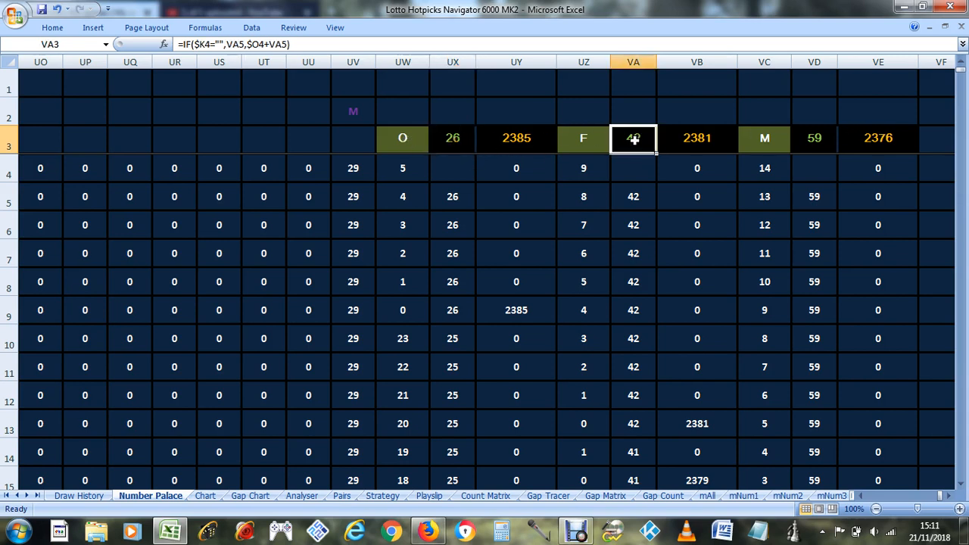
pyautogui.click(804, 142)
pyautogui.click(452, 144)
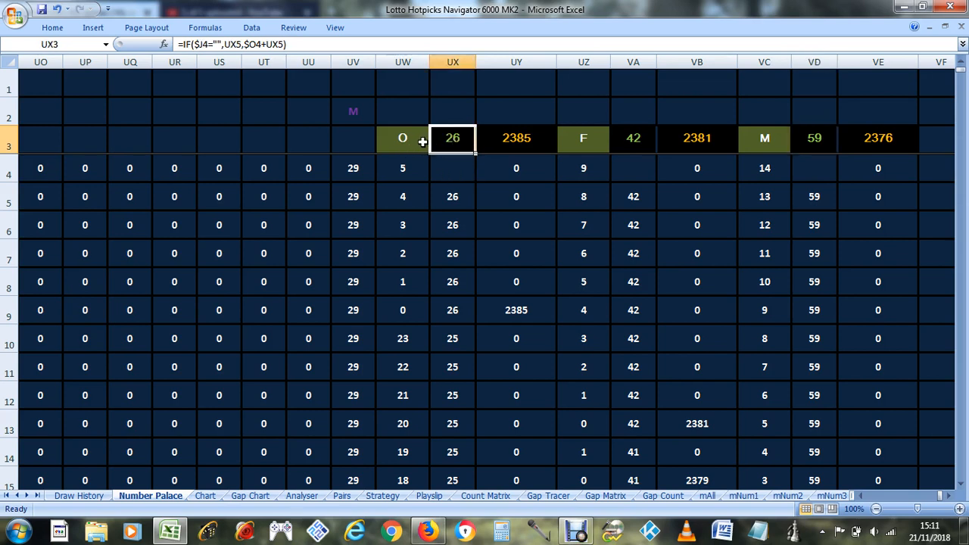
pyautogui.click(452, 174)
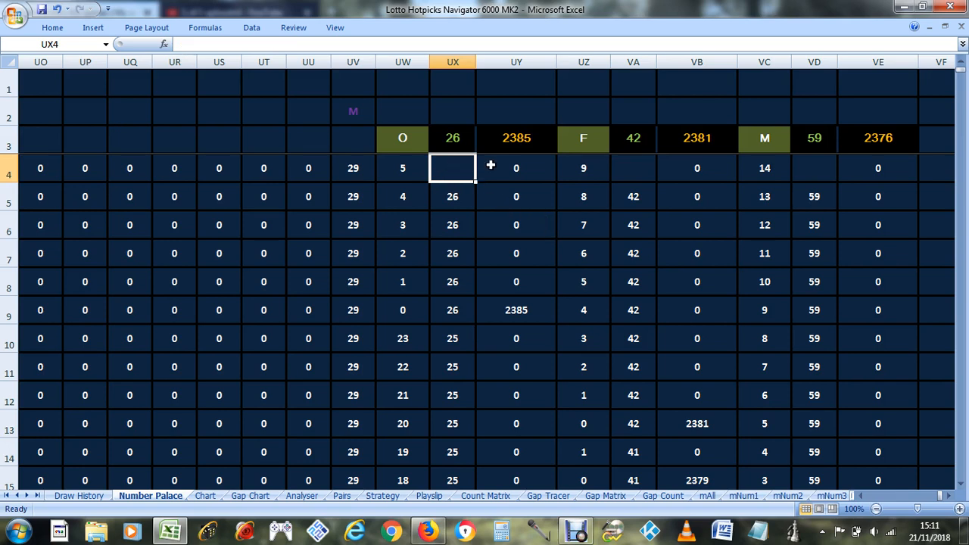
# - Select UX4:VE4 and examine the O, F and M records down the draw history, returning to row 4
pyautogui.moveTo(441, 171); pyautogui.dragTo(905, 174)
pyautogui.scroll(-5, 622, 190)
pyautogui.scroll(-20, 622, 191)
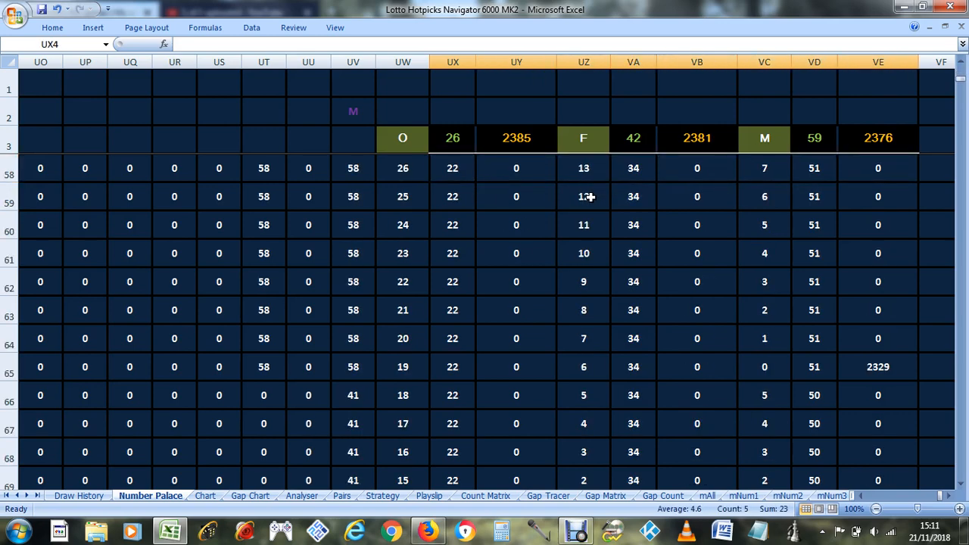
pyautogui.scroll(-9, 585, 227)
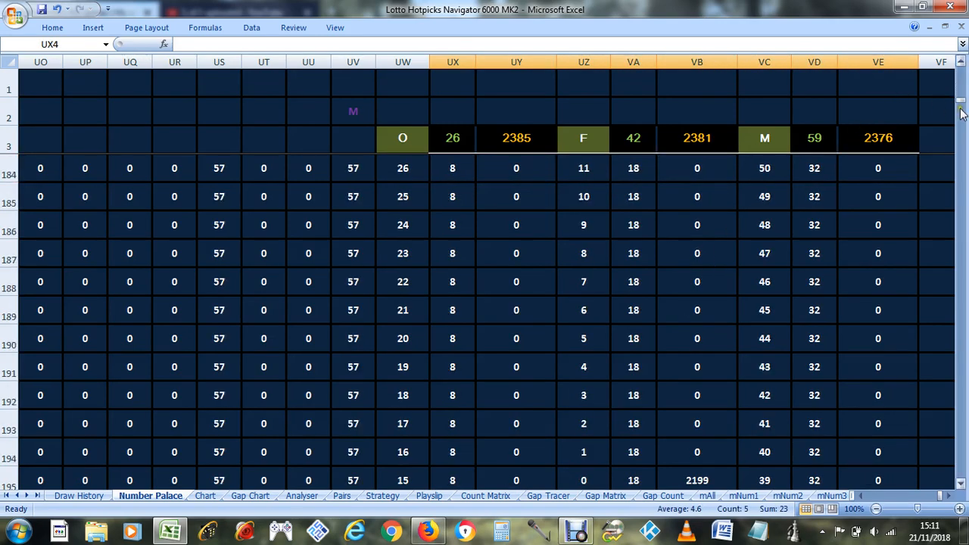
pyautogui.moveTo(960, 109); pyautogui.dragTo(958, 66)
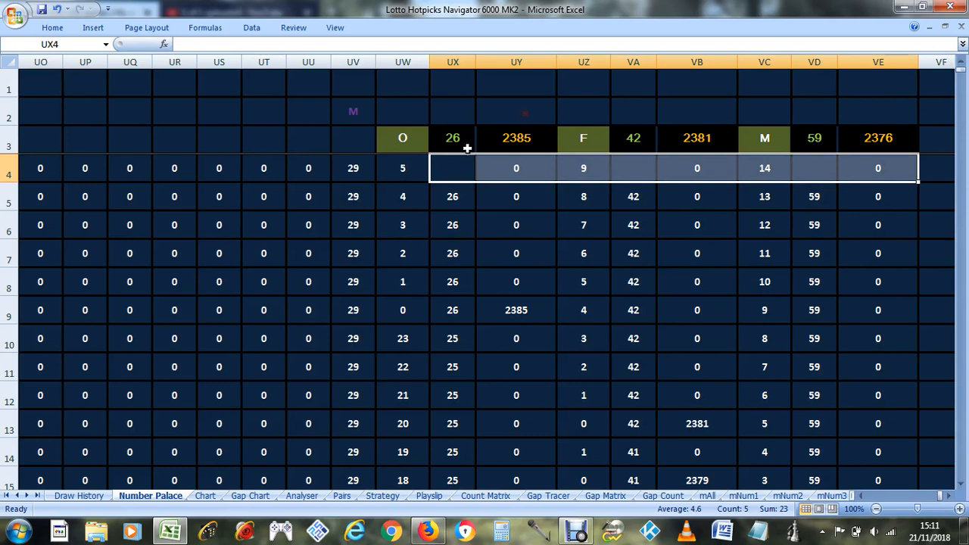
# - Inspect the O, F and M counts in UX3, VA3 and VD3, and trace the M count's history down column VD
pyautogui.click(457, 137)
pyautogui.click(638, 141)
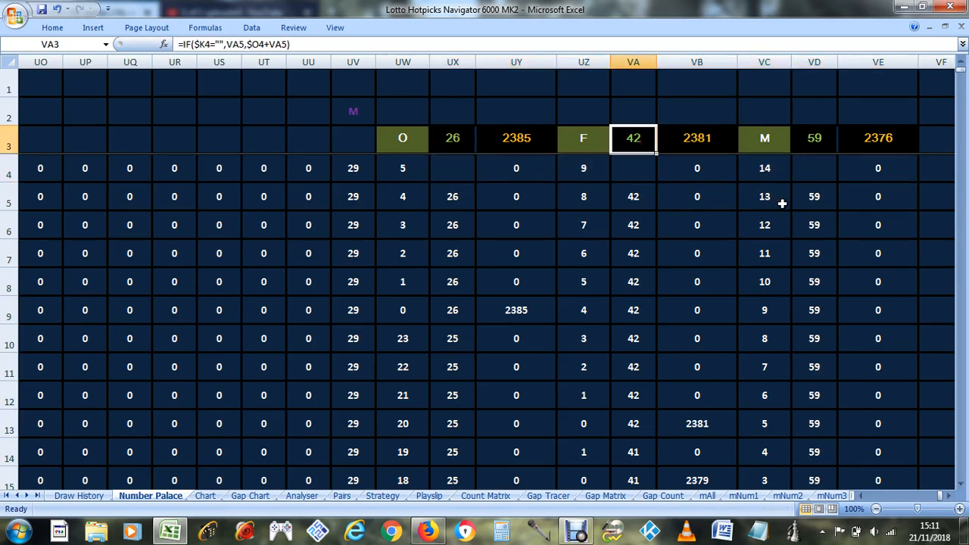
pyautogui.click(816, 141)
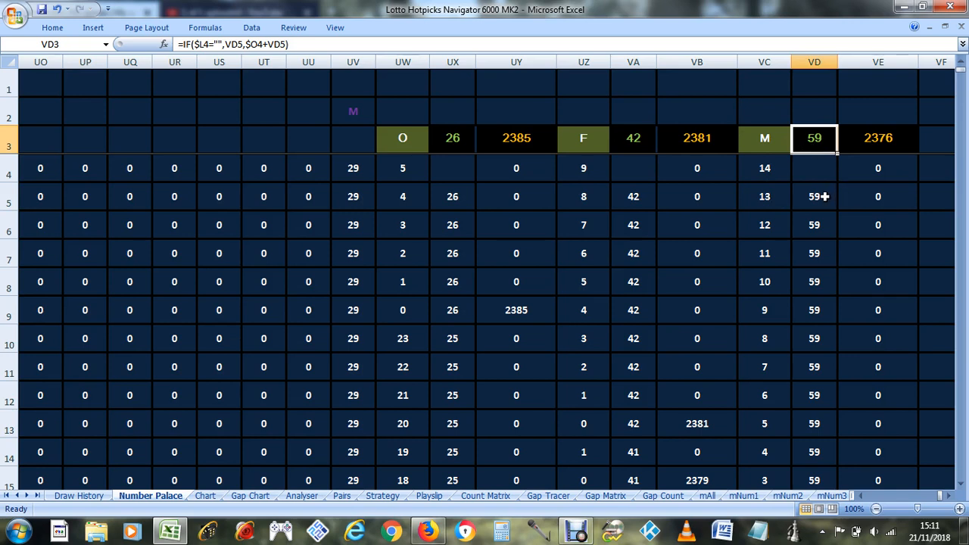
pyautogui.scroll(-7, 823, 196)
pyautogui.scroll(-9, 794, 195)
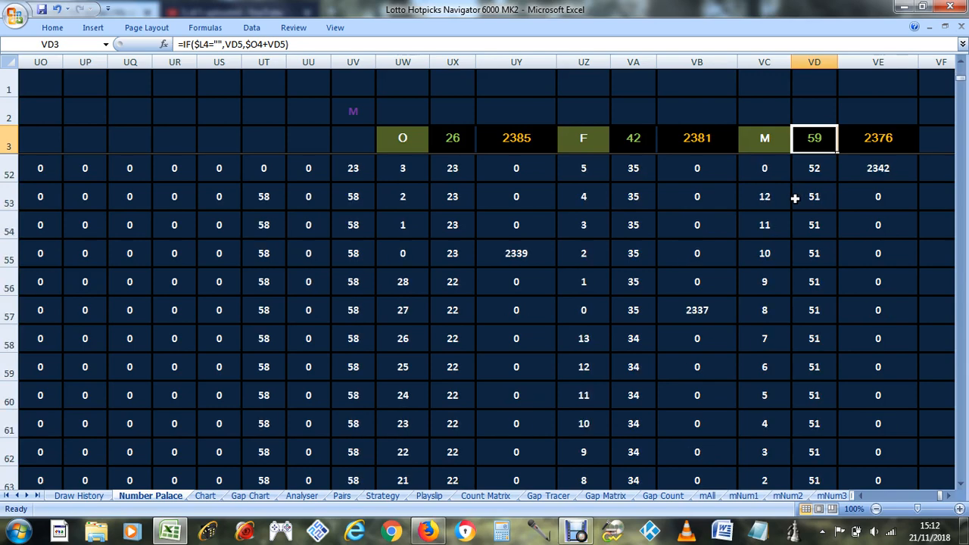
pyautogui.scroll(-12, 795, 198)
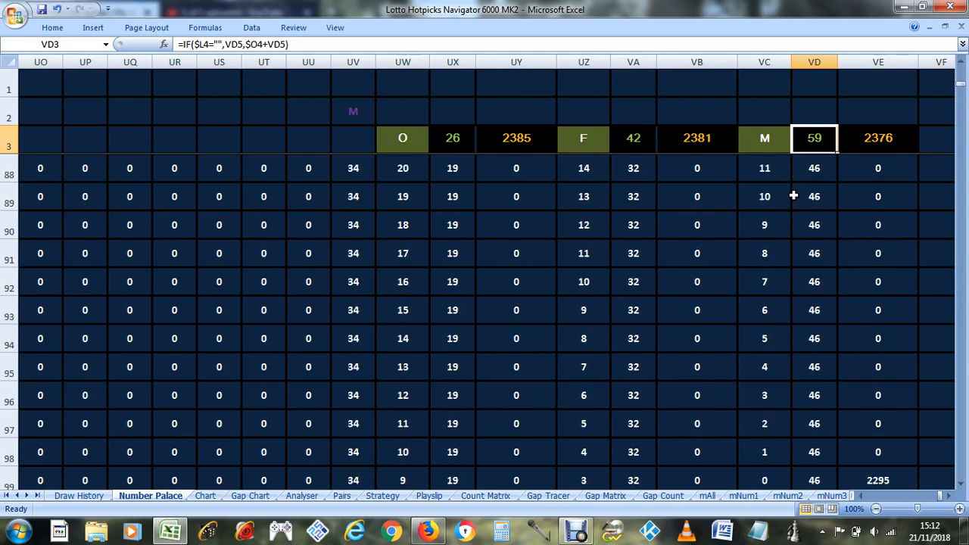
pyautogui.scroll(-4, 792, 194)
pyautogui.scroll(20, 795, 194)
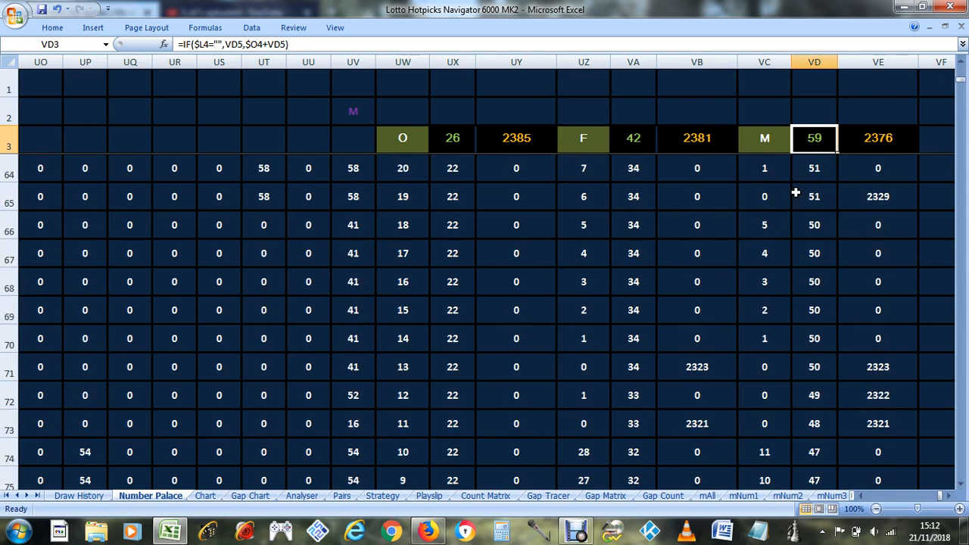
pyautogui.scroll(11, 796, 194)
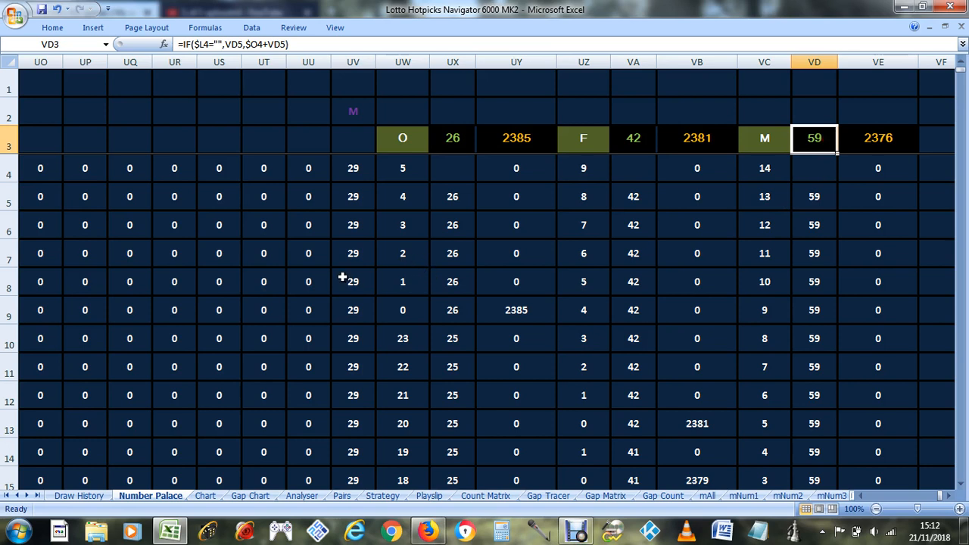
# - Review the M values from UV4 down column UV and select the O gap values in UW4:UW9
pyautogui.click(350, 169)
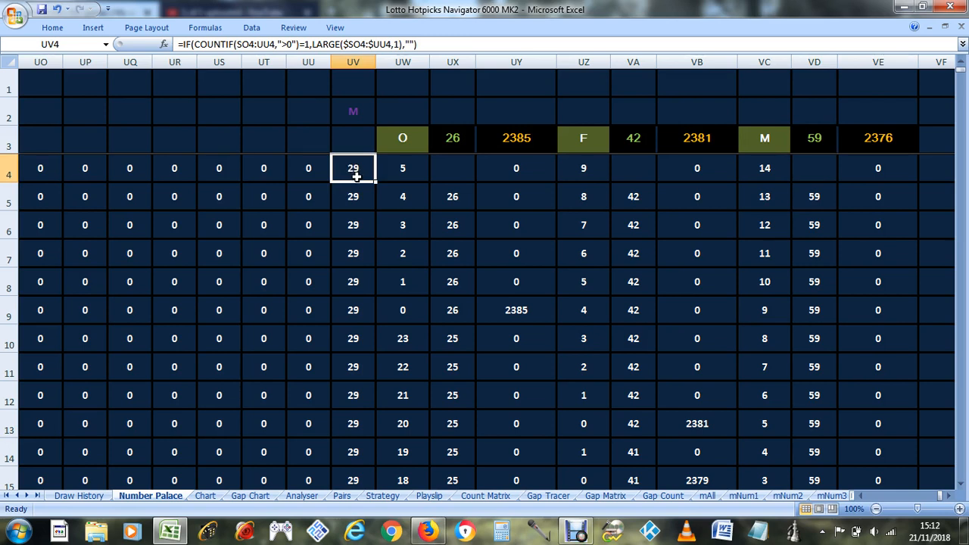
pyautogui.scroll(-6, 454, 313)
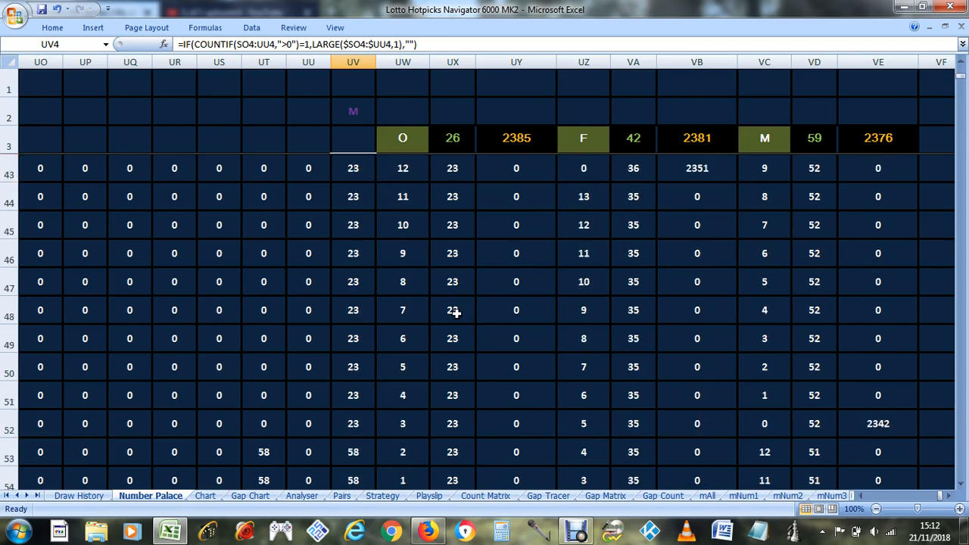
pyautogui.scroll(6, 452, 309)
pyautogui.click(413, 174)
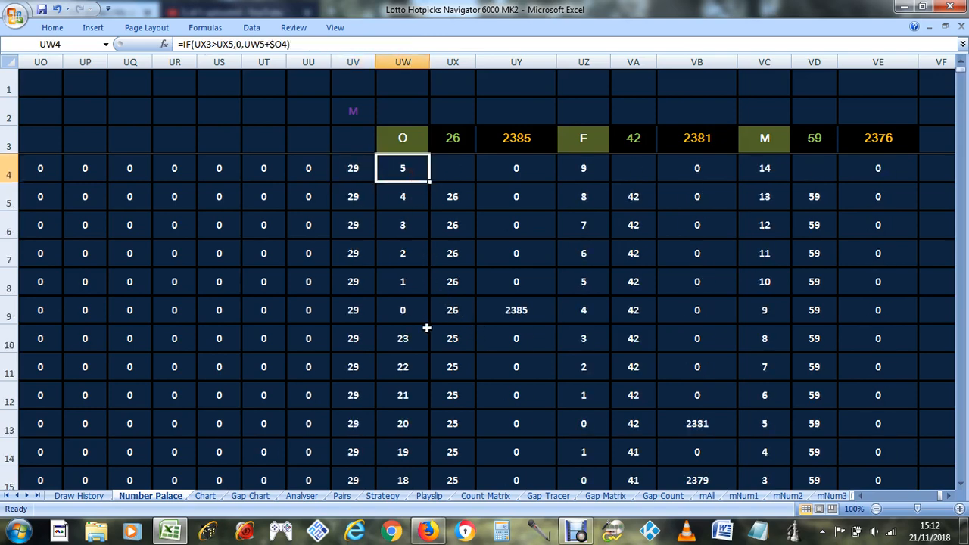
pyautogui.click(410, 307)
pyautogui.moveTo(411, 307); pyautogui.dragTo(414, 175)
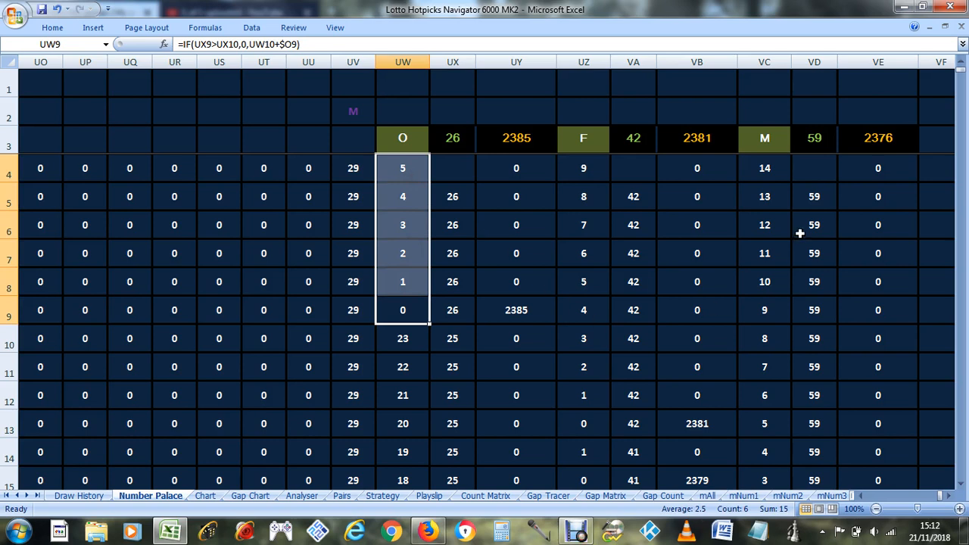
# - Check the M gap in VC4 and the last M hit draw in VE3, and select the M record in VC6:VE6
pyautogui.click(760, 166)
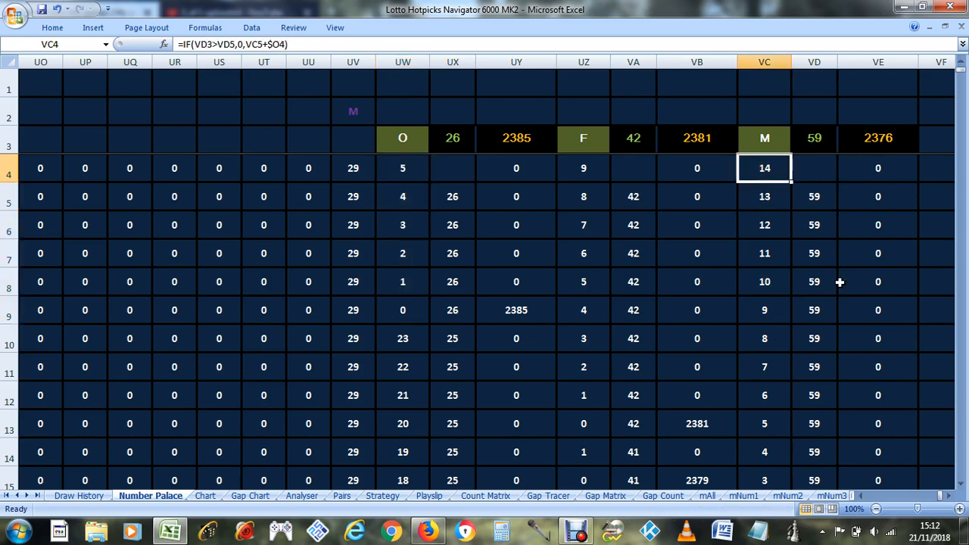
pyautogui.click(870, 146)
pyautogui.moveTo(844, 223); pyautogui.dragTo(757, 225)
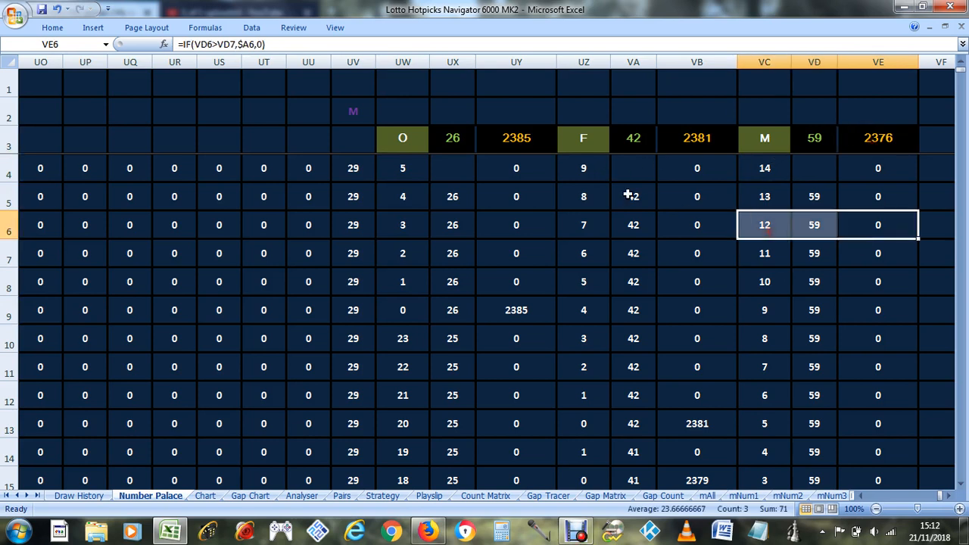
# - Check the M value in UV4 against the M label in VC3 and count in VD3, and return to the Chart sheet
pyautogui.click(357, 173)
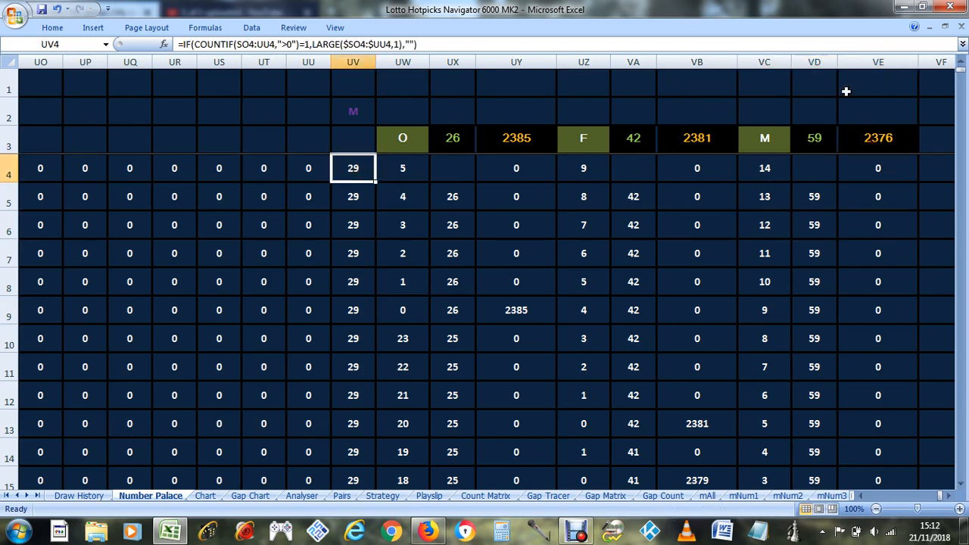
pyautogui.click(818, 141)
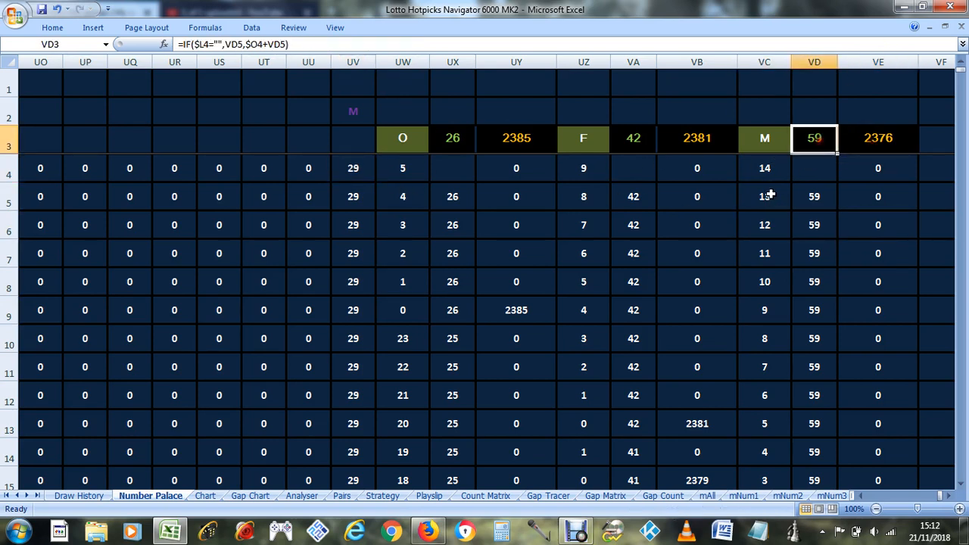
pyautogui.click(766, 142)
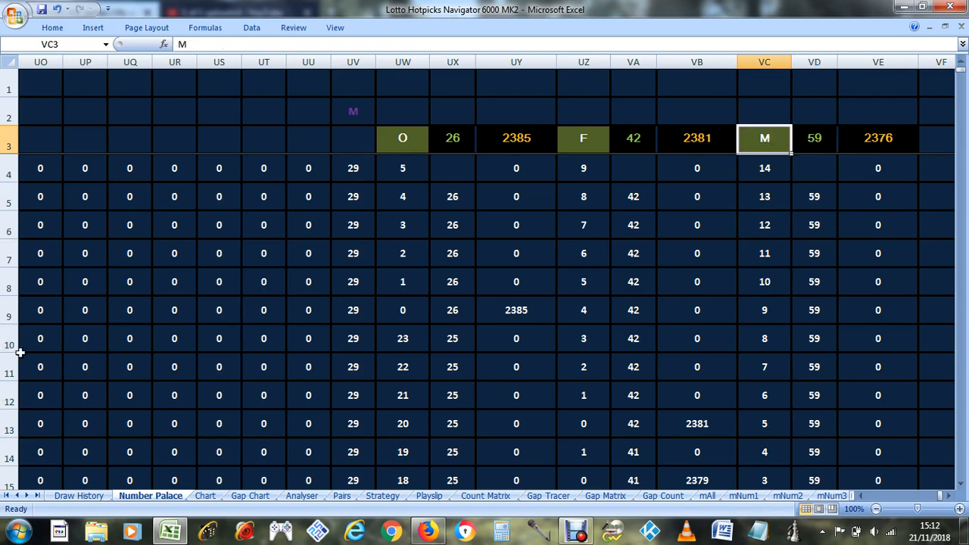
pyautogui.click(808, 137)
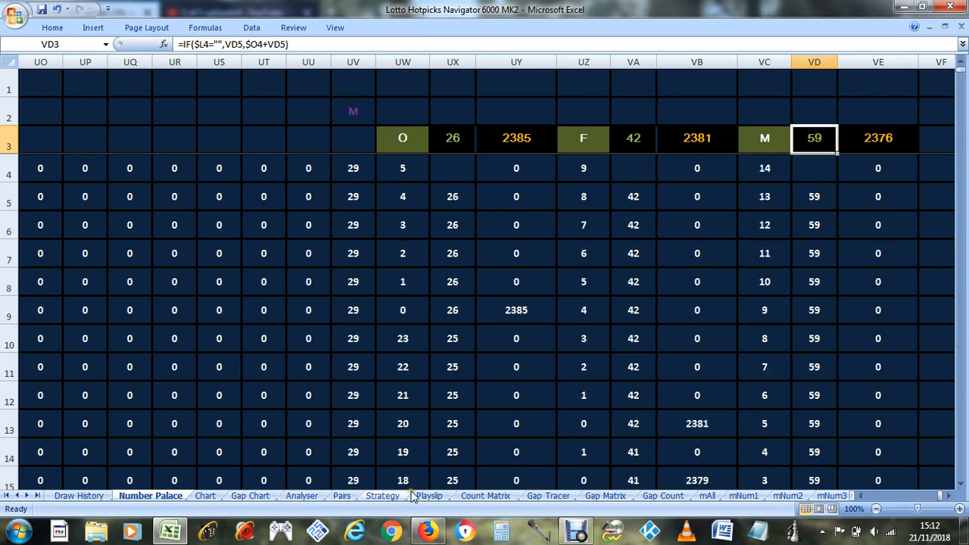
pyautogui.click(202, 499)
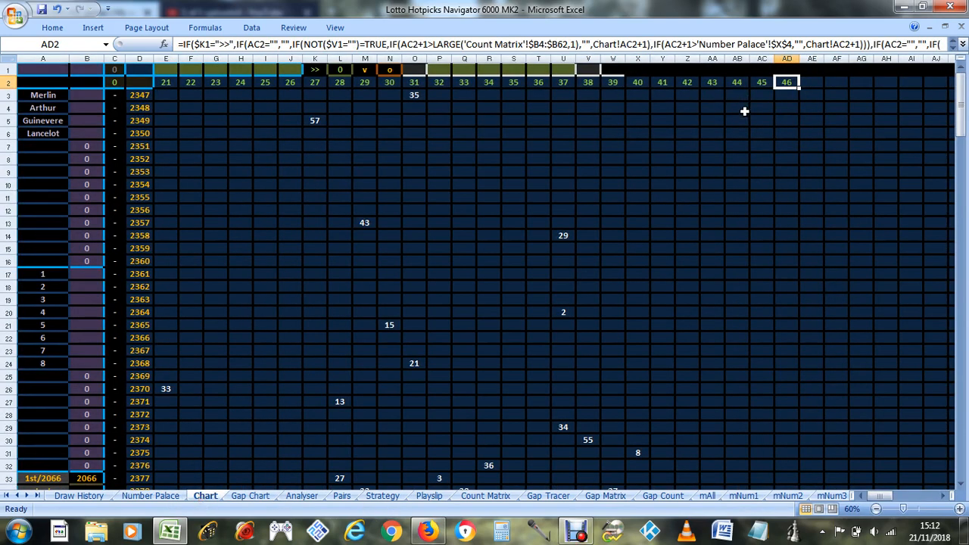
# - Compare the number 54 in AD37 with the number 29 in U14 and check the highest frequency heading in AD2
pyautogui.scroll(-5, 782, 115)
pyautogui.click(784, 337)
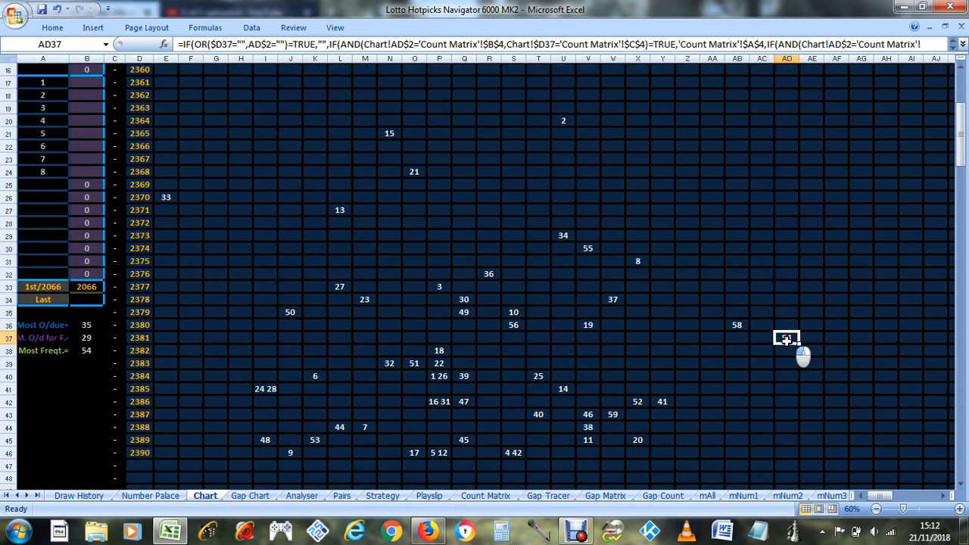
pyautogui.scroll(5, 710, 391)
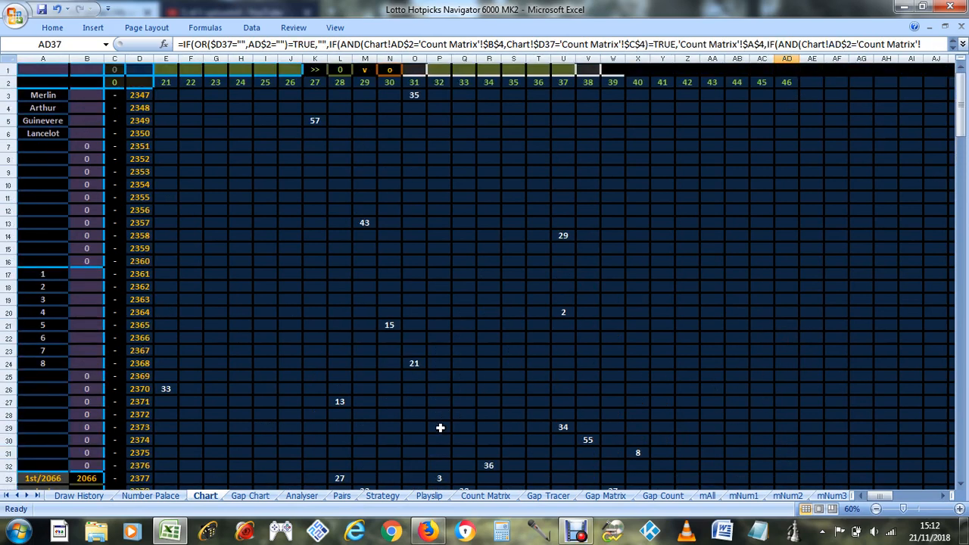
pyautogui.click(563, 236)
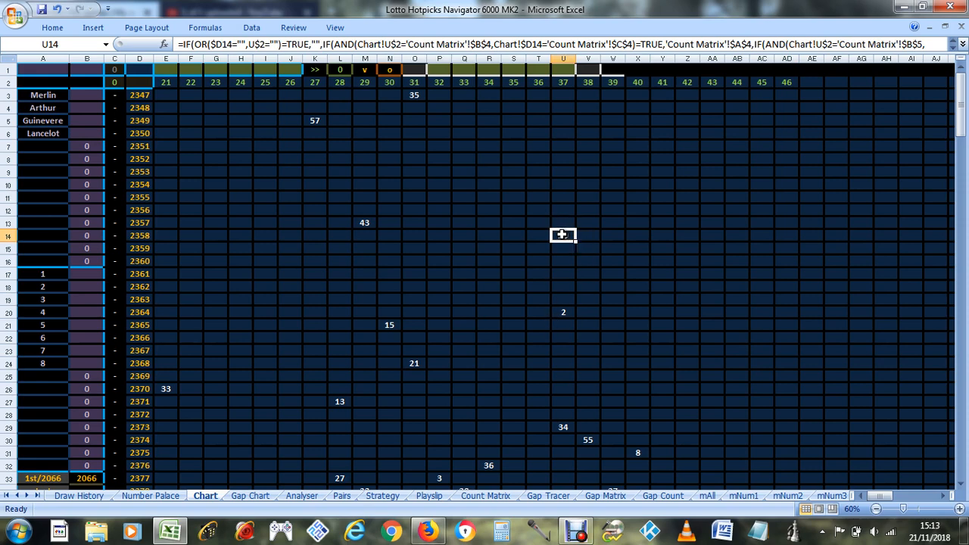
pyautogui.scroll(-4, 563, 235)
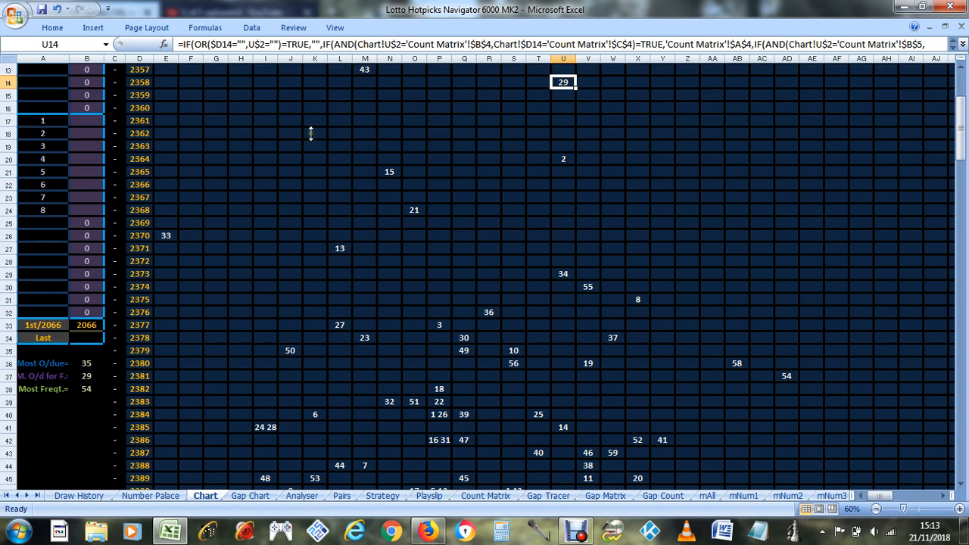
pyautogui.scroll(4, 646, 205)
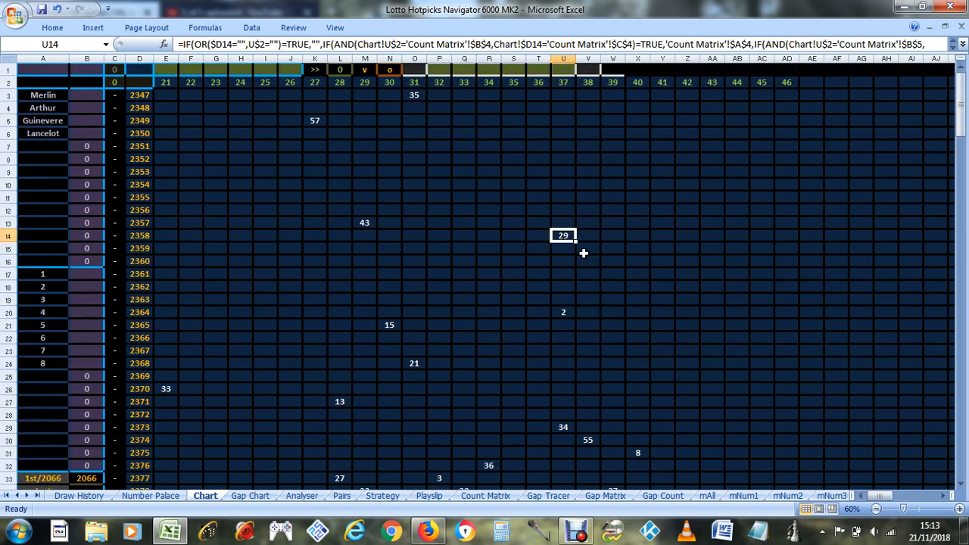
pyautogui.click(788, 80)
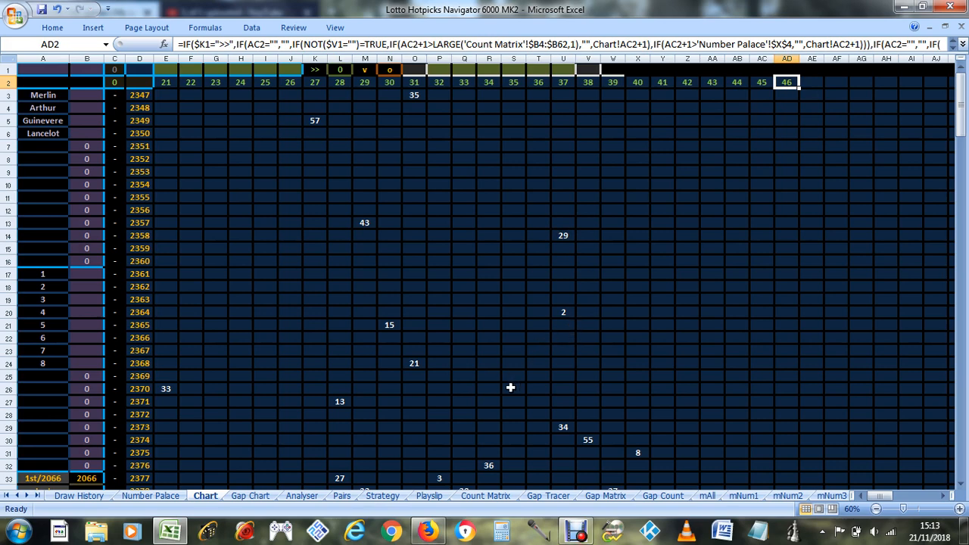
# - Open the Strategy sheet and select draws 1 to 12 in F21:F32 of the Draws, Lines, Balance and Profit table
pyautogui.click(384, 496)
pyautogui.scroll(-5, 448, 283)
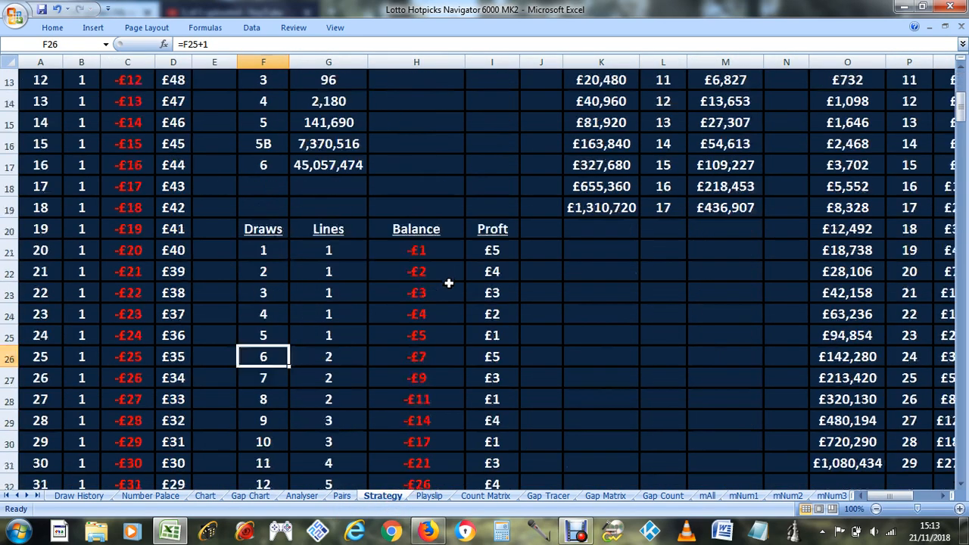
pyautogui.scroll(-1, 416, 275)
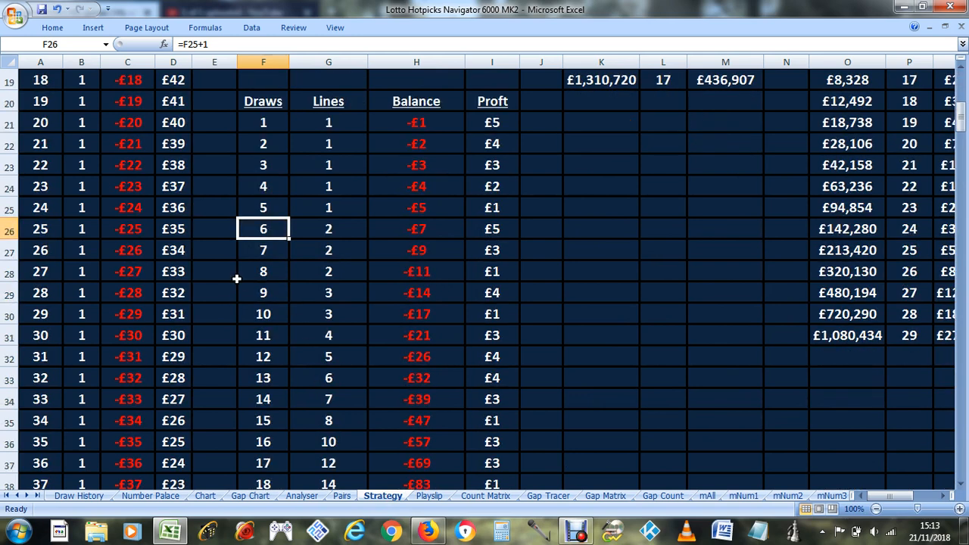
pyautogui.click(272, 358)
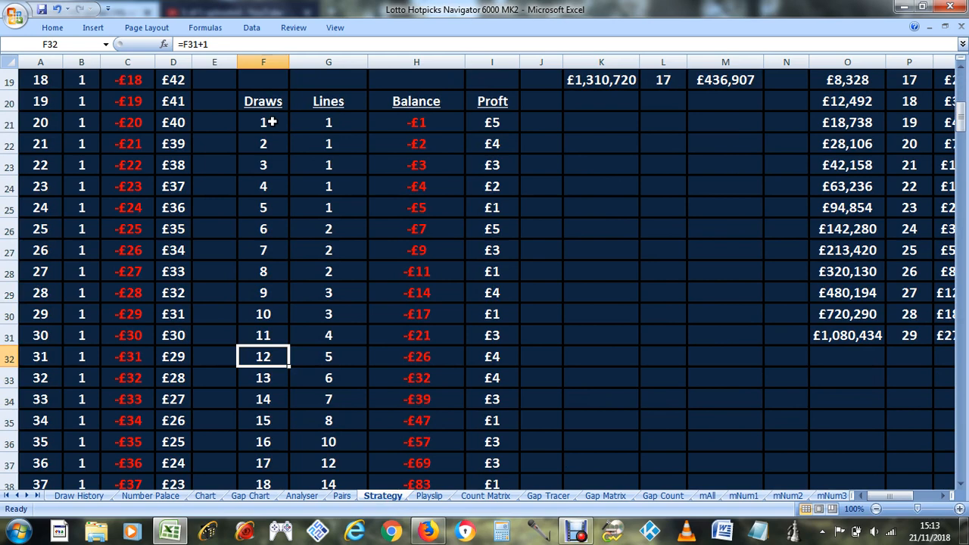
pyautogui.moveTo(271, 122); pyautogui.dragTo(274, 358)
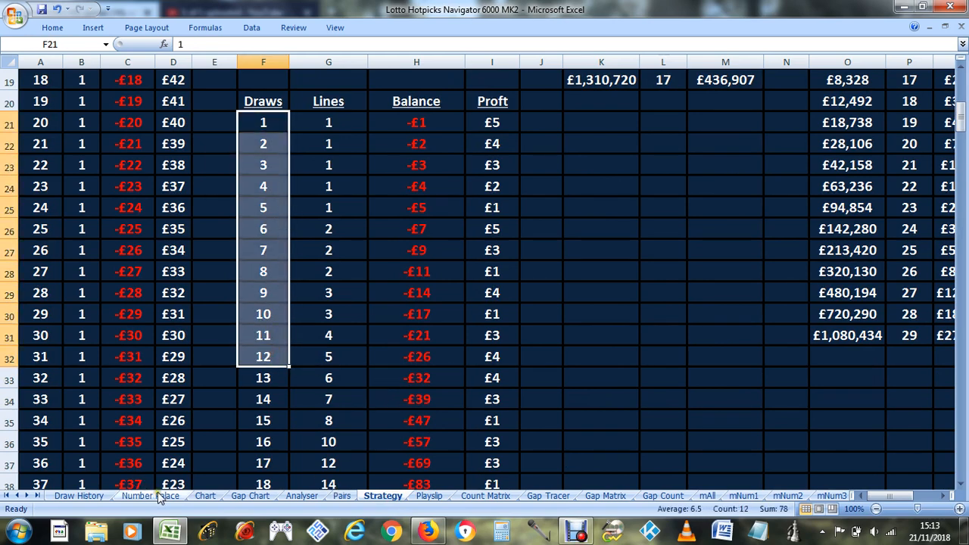
# - Return to the Chart sheet and check the first draw setting in B33
pyautogui.click(204, 496)
pyautogui.scroll(-2, 87, 369)
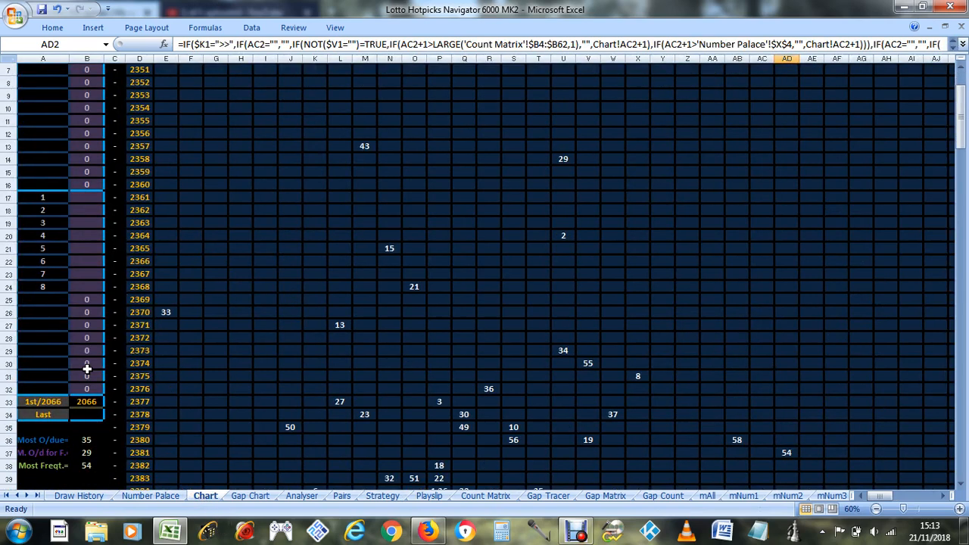
pyautogui.click(97, 405)
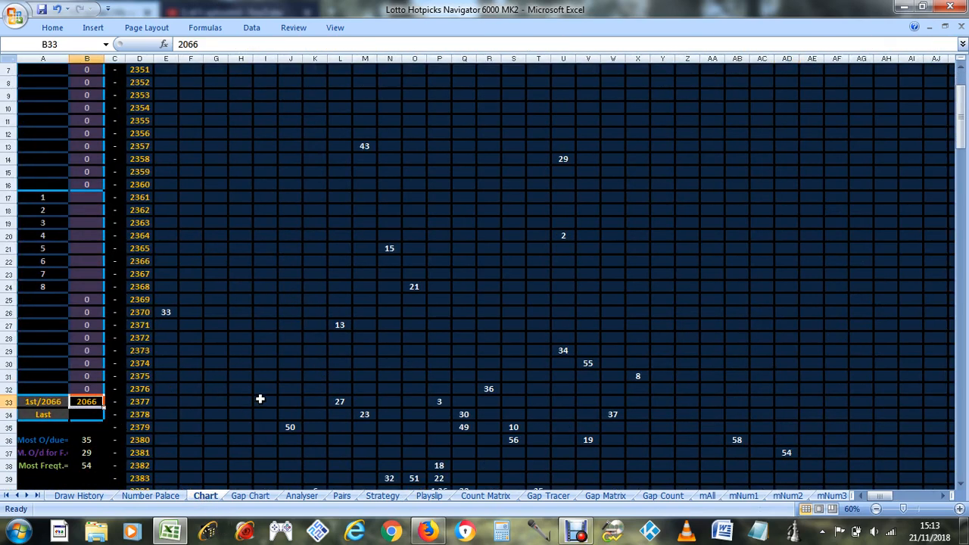
pyautogui.scroll(2, 625, 395)
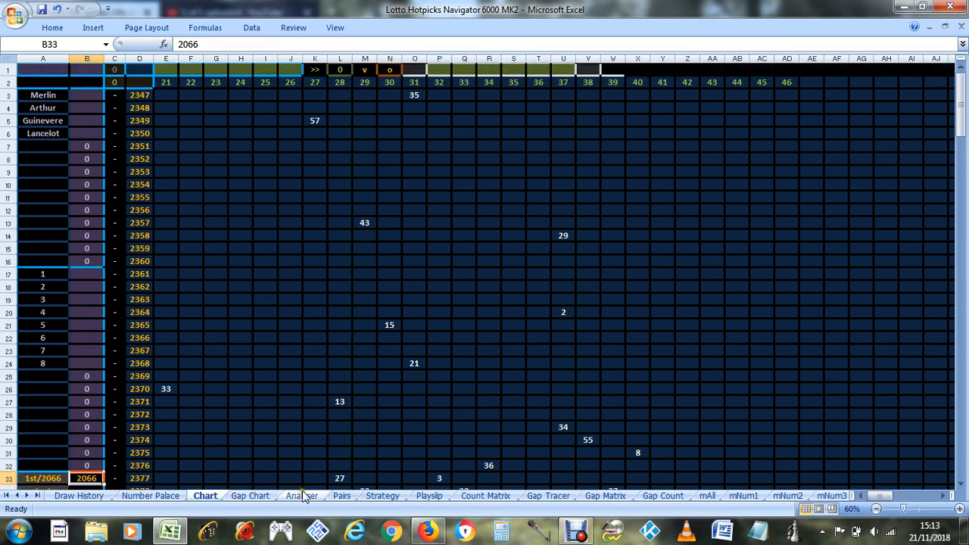
# - On the Number Palace sheet, review the M values in UV4:UV15 and check the M label in VC3 and count in VD3
pyautogui.click(149, 496)
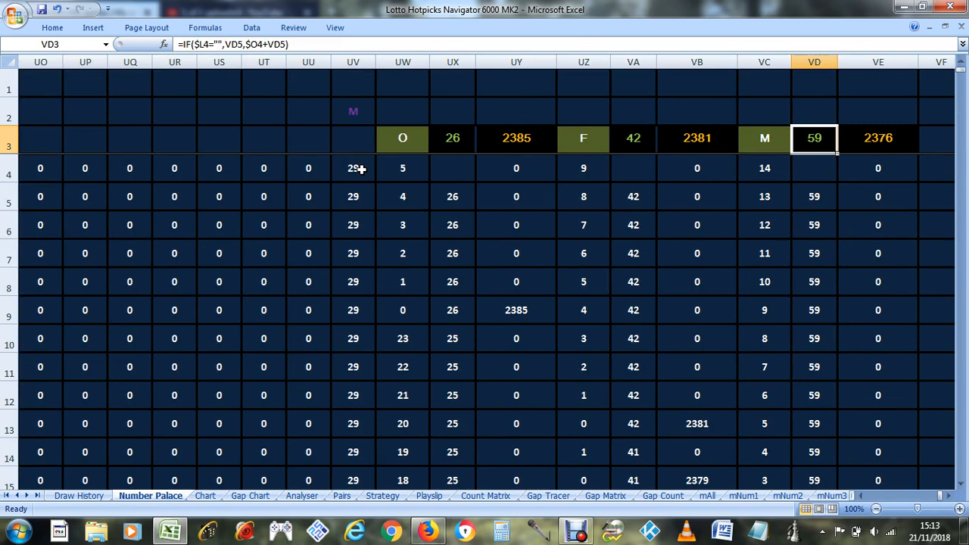
pyautogui.moveTo(361, 169); pyautogui.dragTo(356, 396)
pyautogui.scroll(1, 484, 376)
pyautogui.scroll(-2, 474, 375)
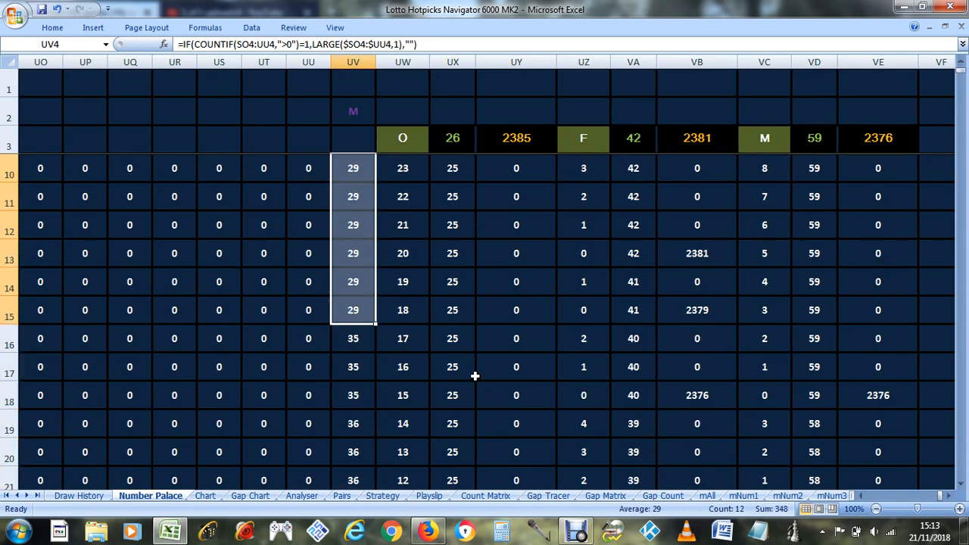
pyautogui.scroll(2, 475, 375)
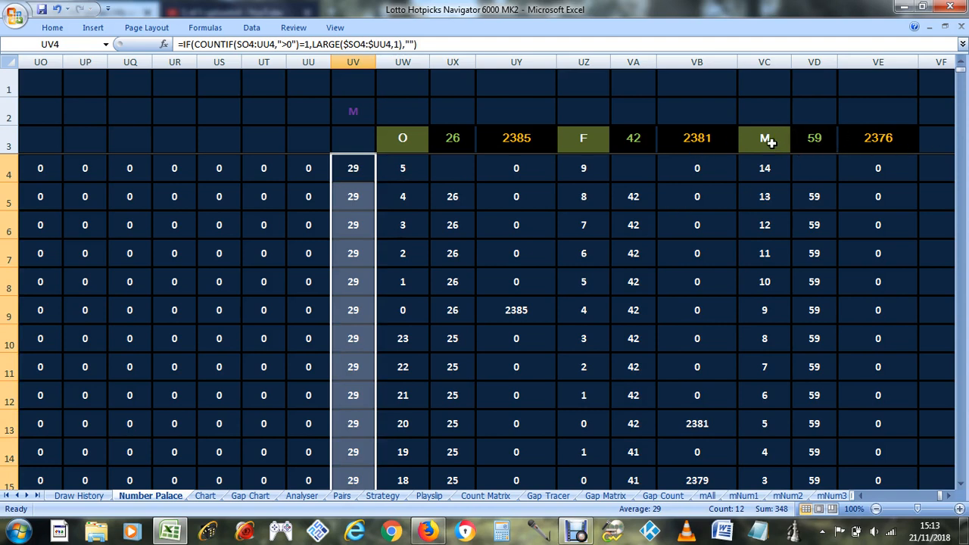
pyautogui.click(769, 141)
pyautogui.click(814, 141)
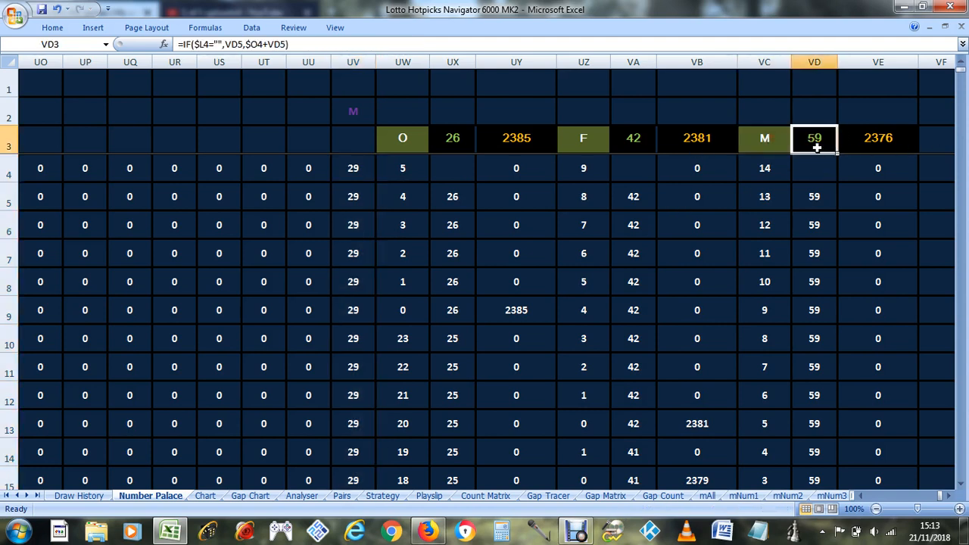
# - On the Chart sheet, compare the top frequency heading in AD2 with the number 29 in U14 and the draws below it
pyautogui.click(205, 496)
pyautogui.click(791, 84)
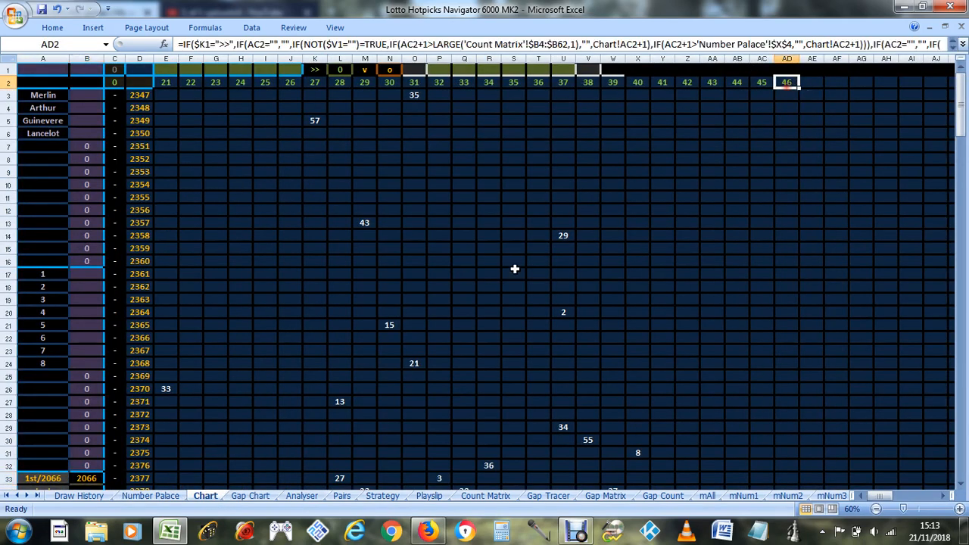
pyautogui.click(565, 235)
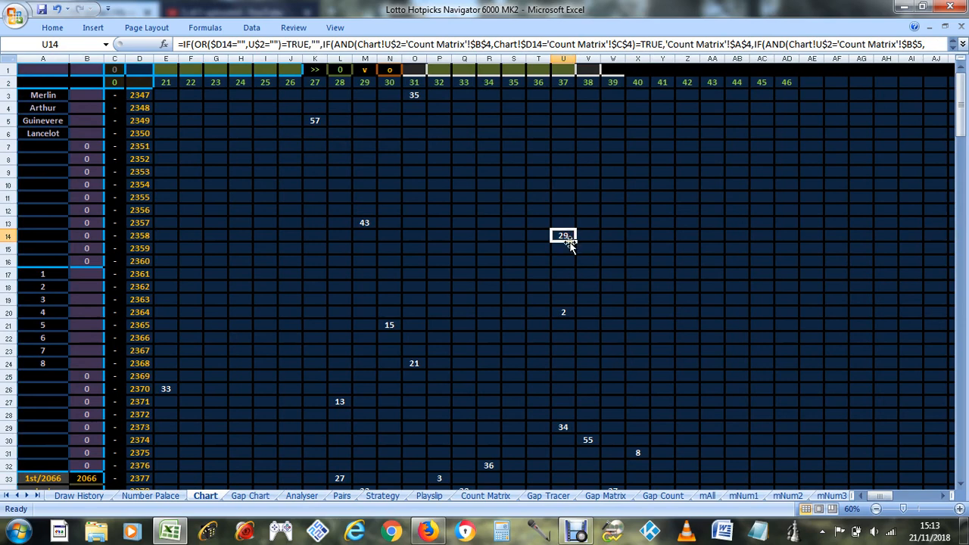
pyautogui.scroll(-3, 564, 313)
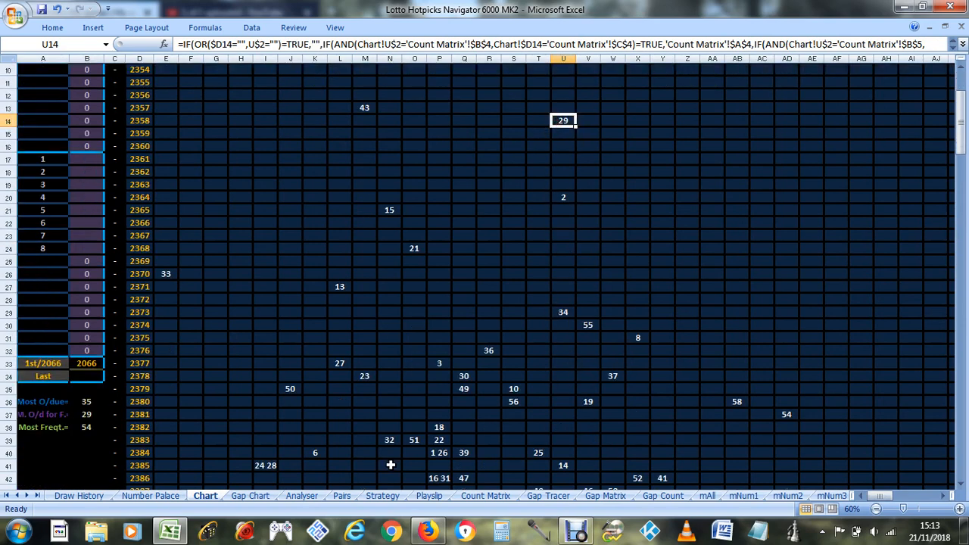
pyautogui.scroll(3, 391, 464)
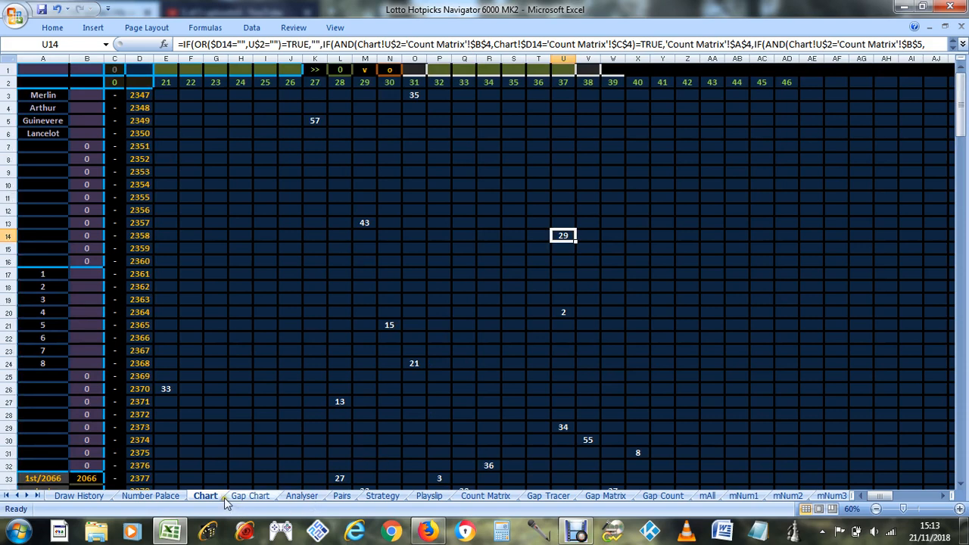
# - On the Strategy sheet, inspect draw 12 in F32 and its lines, balance and profit in G32, H32 and I32
pyautogui.click(151, 496)
pyautogui.click(382, 496)
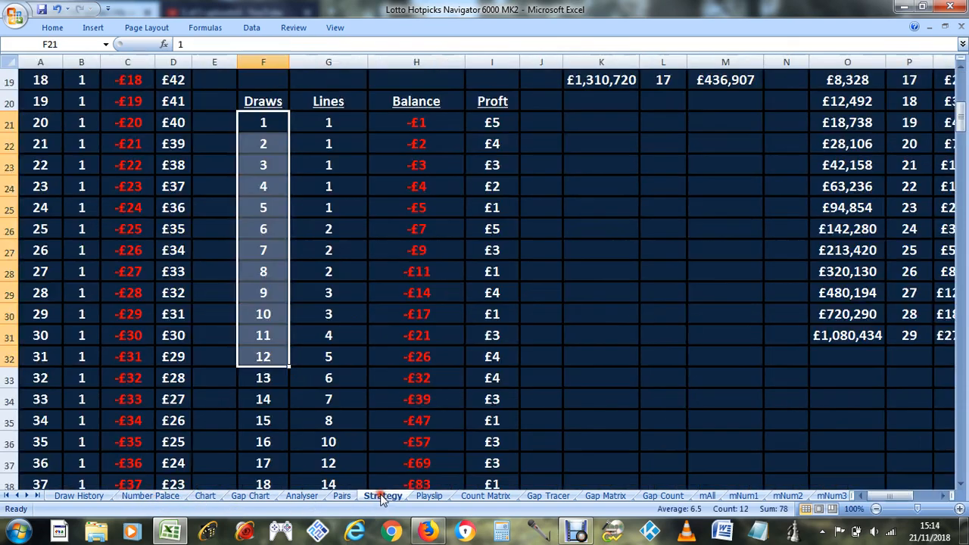
pyautogui.moveTo(263, 356); pyautogui.dragTo(263, 335)
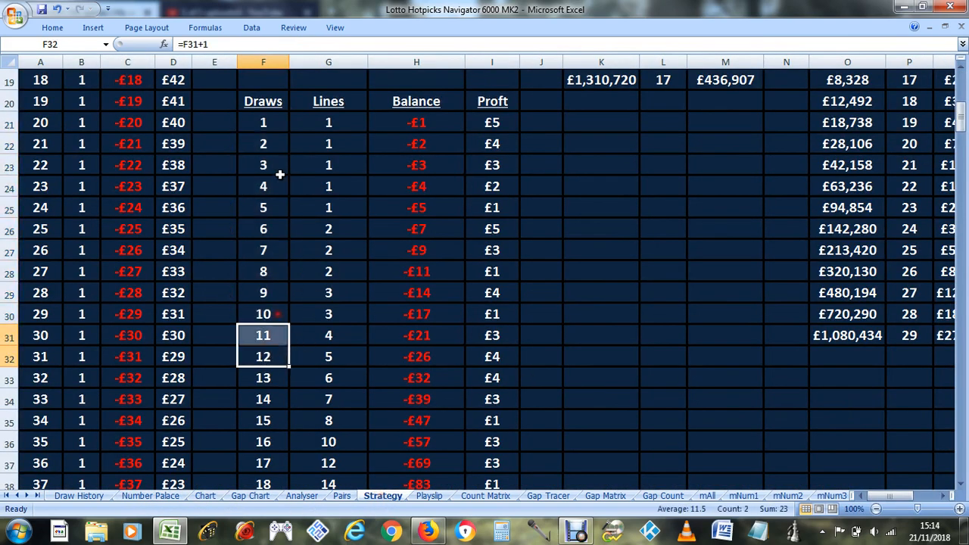
pyautogui.click(262, 355)
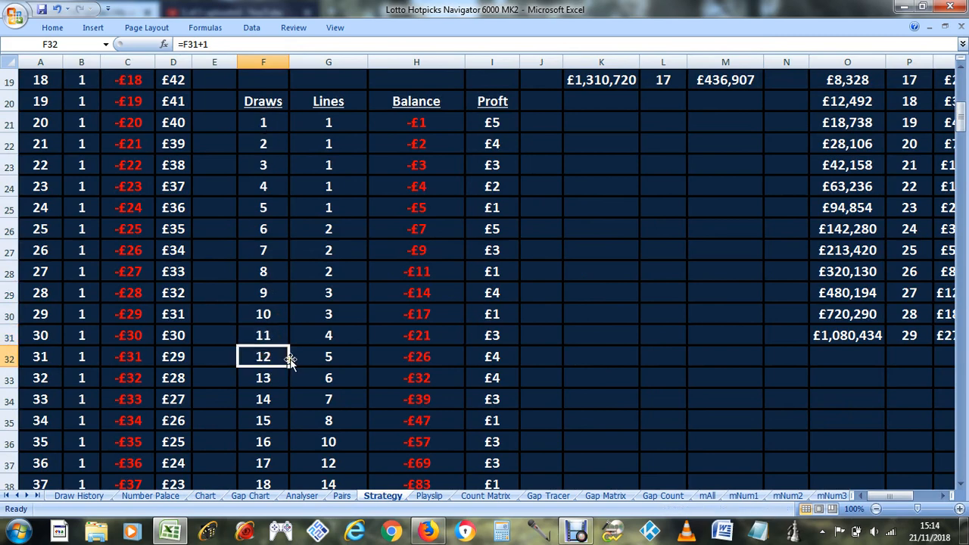
pyautogui.click(347, 356)
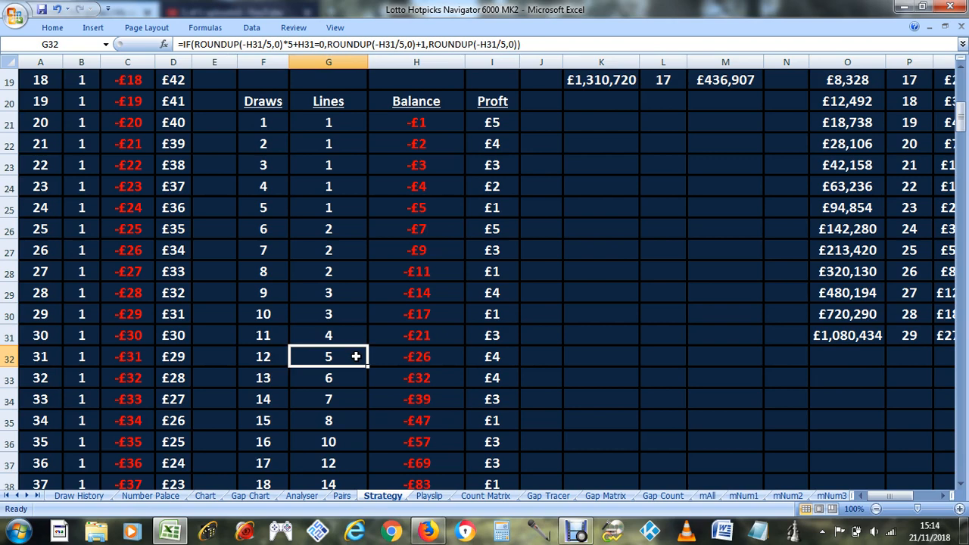
pyautogui.click(426, 357)
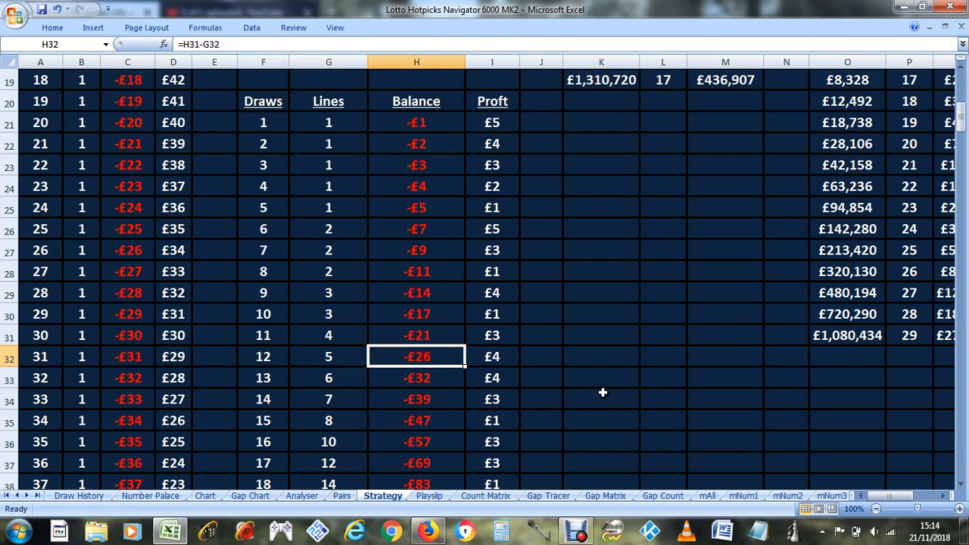
pyautogui.click(510, 354)
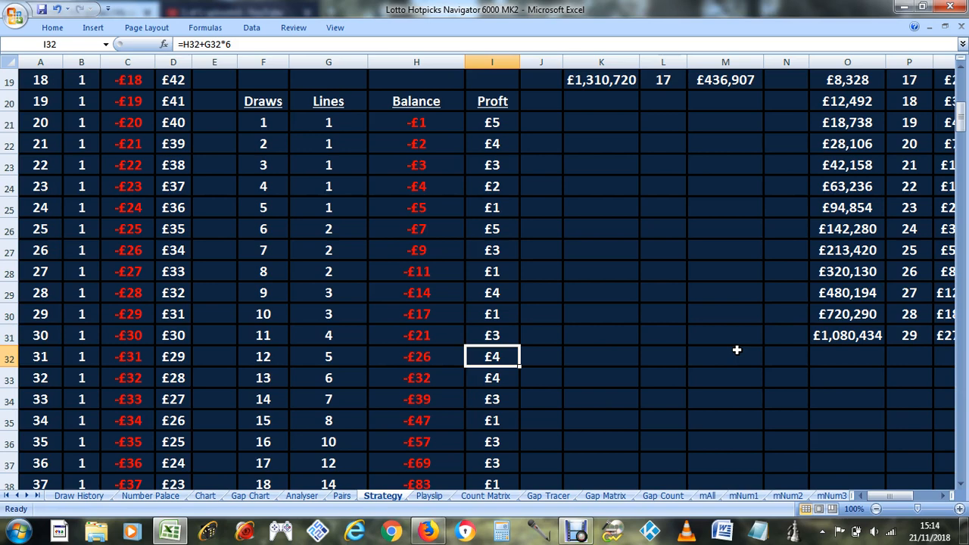
pyautogui.click(334, 359)
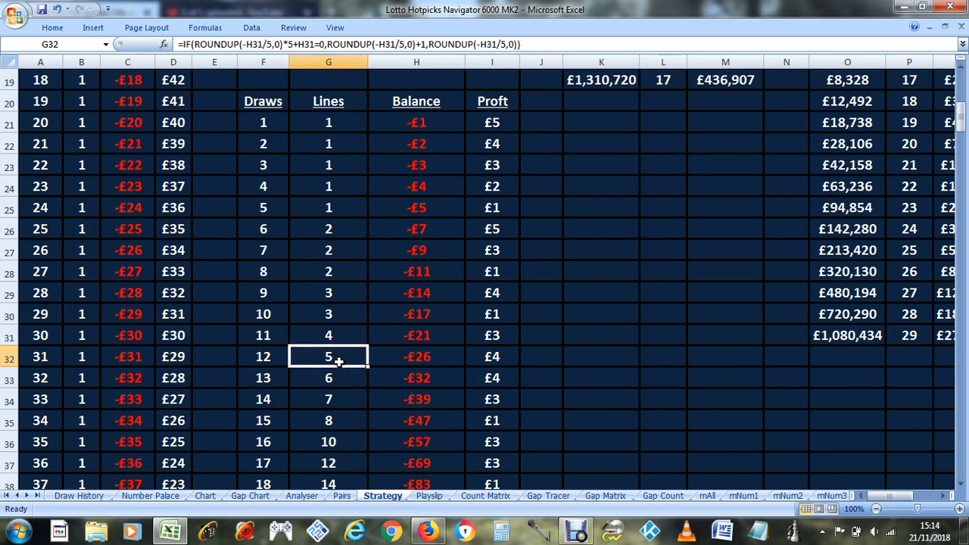
# - Go back to the Chart sheet and review the number 29 in U14 against the rest of the chart down to the latest draws
pyautogui.click(205, 496)
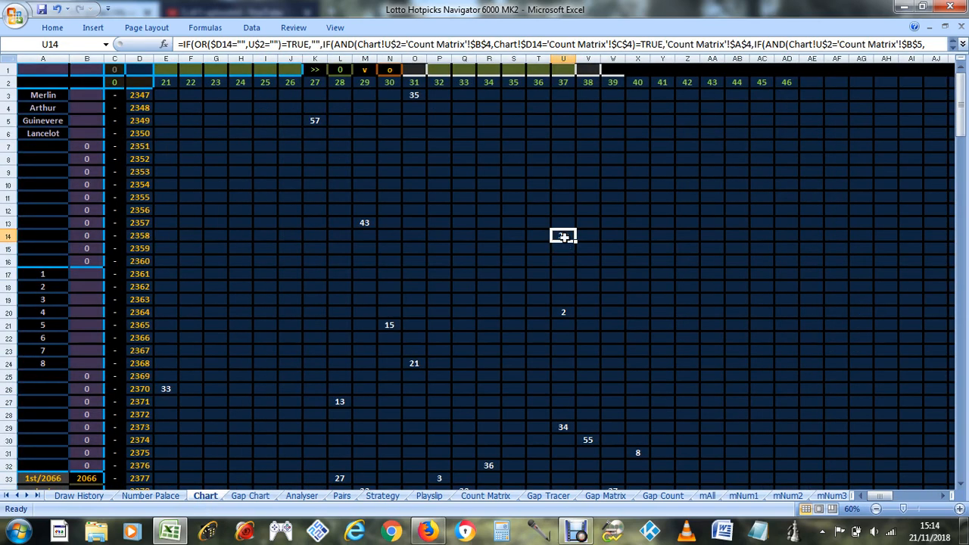
pyautogui.scroll(-4, 578, 352)
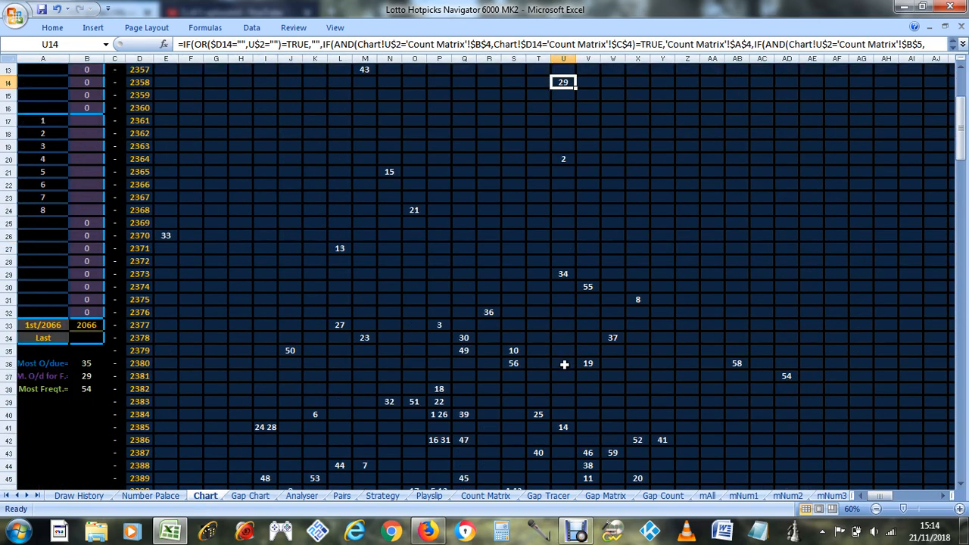
pyautogui.scroll(4, 556, 363)
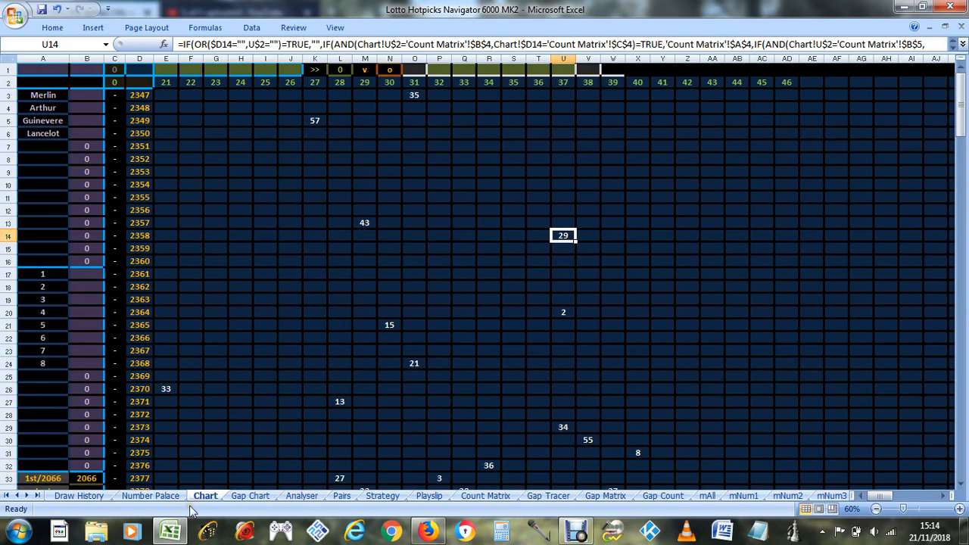
pyautogui.scroll(-7, 288, 303)
pyautogui.scroll(7, 284, 307)
# - On the Analyser sheet, review the M values in D4:D7 and compare the O value in E6 with its CTB label in B6
pyautogui.click(302, 495)
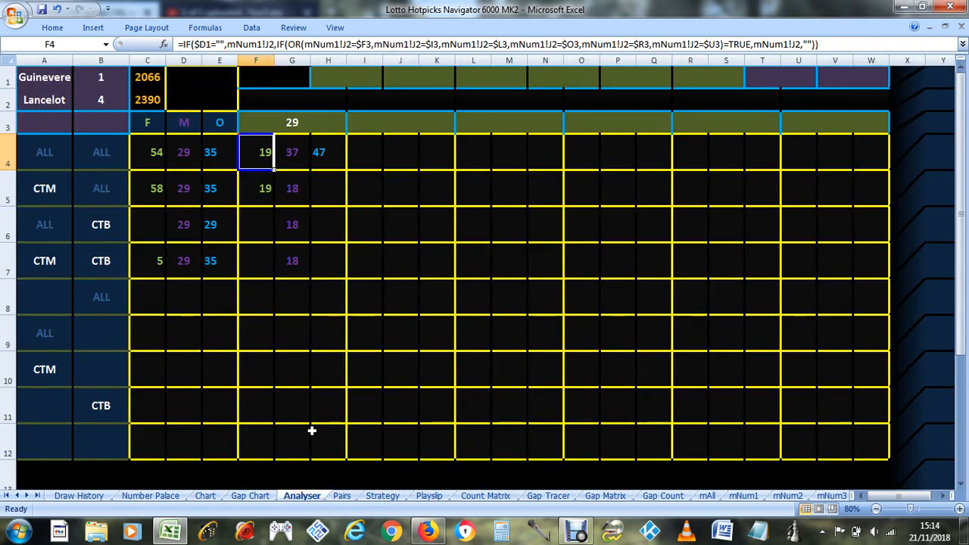
pyautogui.click(183, 152)
pyautogui.moveTo(184, 153); pyautogui.dragTo(194, 259)
pyautogui.click(214, 225)
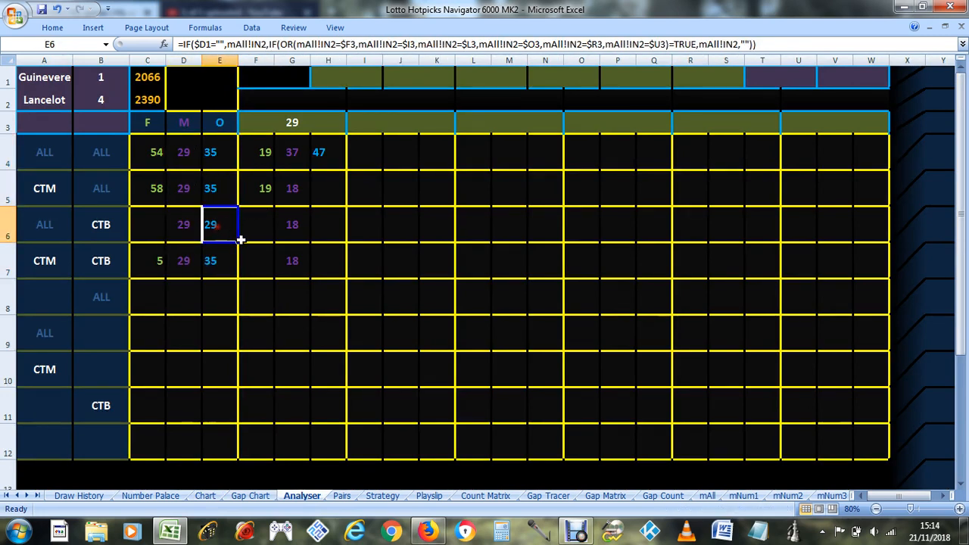
pyautogui.click(113, 225)
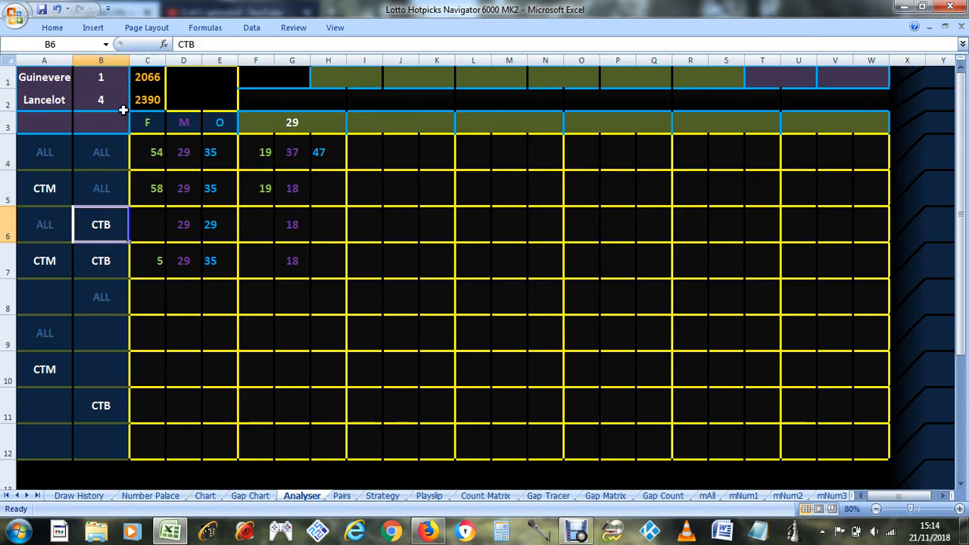
pyautogui.click(218, 225)
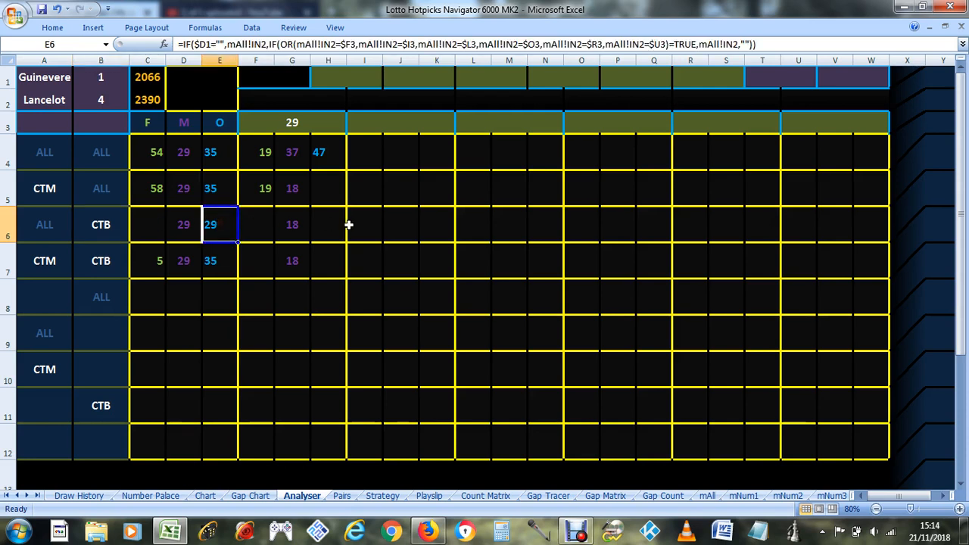
# - On the Chart sheet, enter O in B21 and copy it down through B25
pyautogui.click(204, 496)
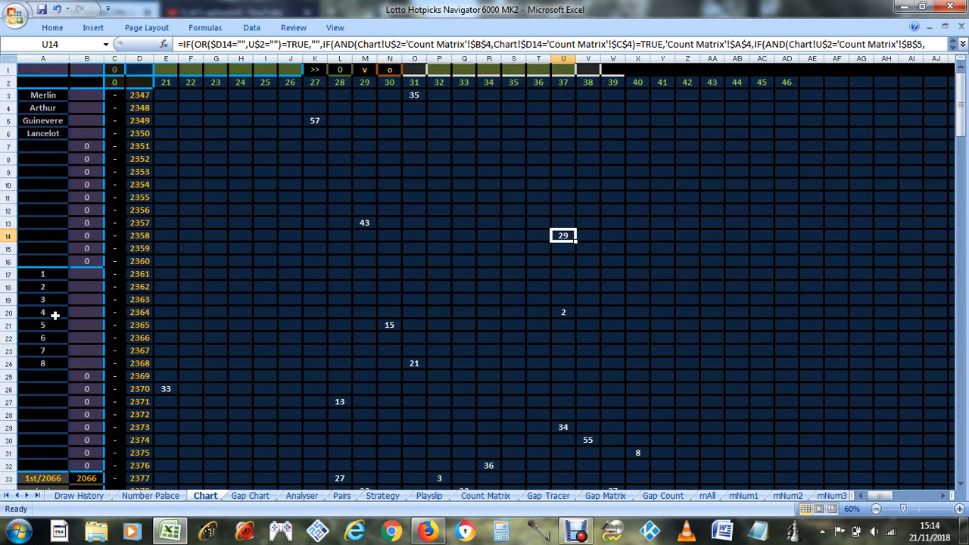
pyautogui.click(88, 323)
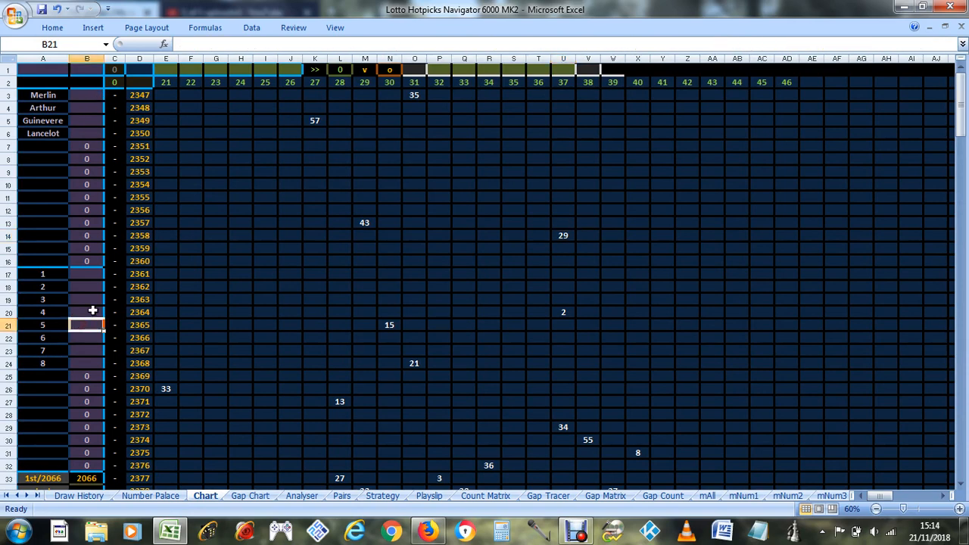
pyautogui.write('O')
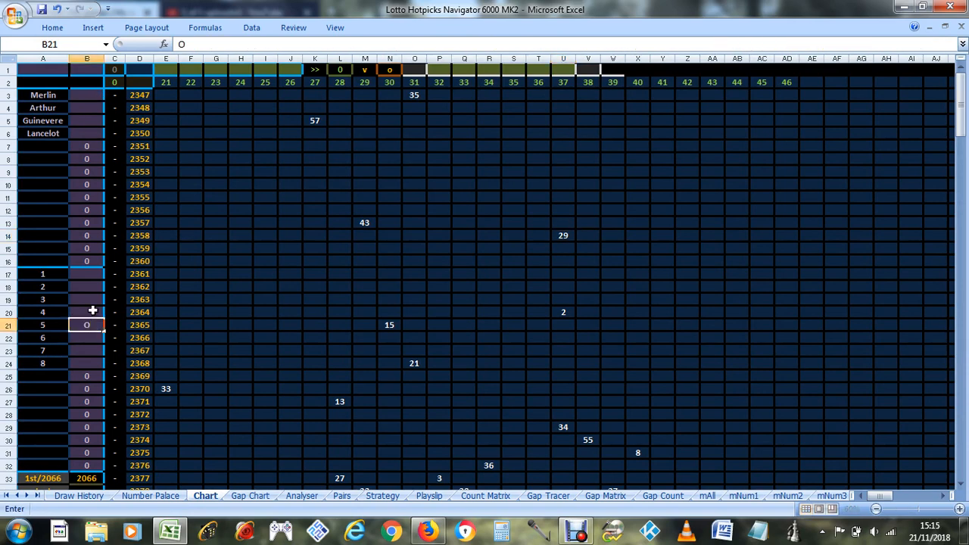
pyautogui.press('Return')
pyautogui.press('Down')
pyautogui.hotkey('ctrl', 'd')
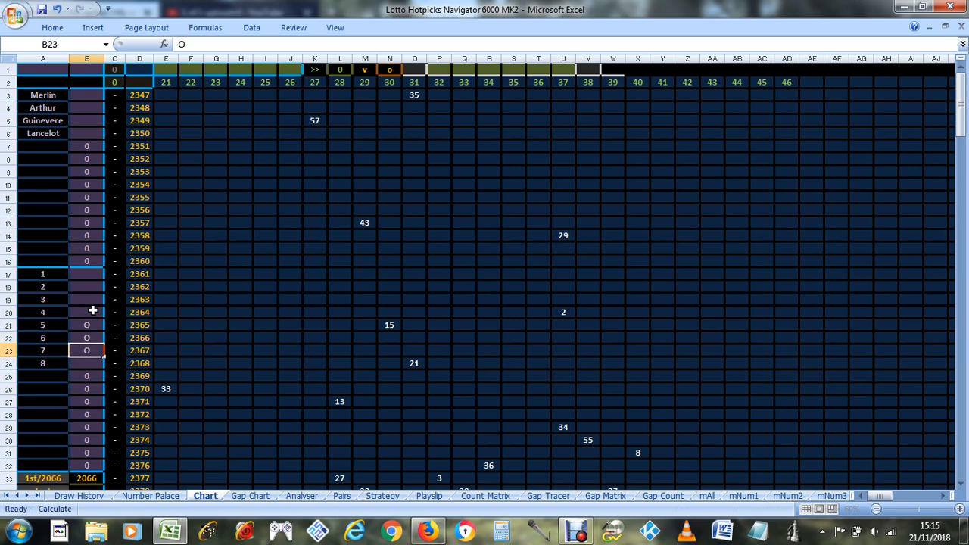
pyautogui.press('Down')
pyautogui.hotkey('ctrl', 'd')
pyautogui.press('Down')
pyautogui.hotkey('ctrl', 'd')
pyautogui.press('Down')
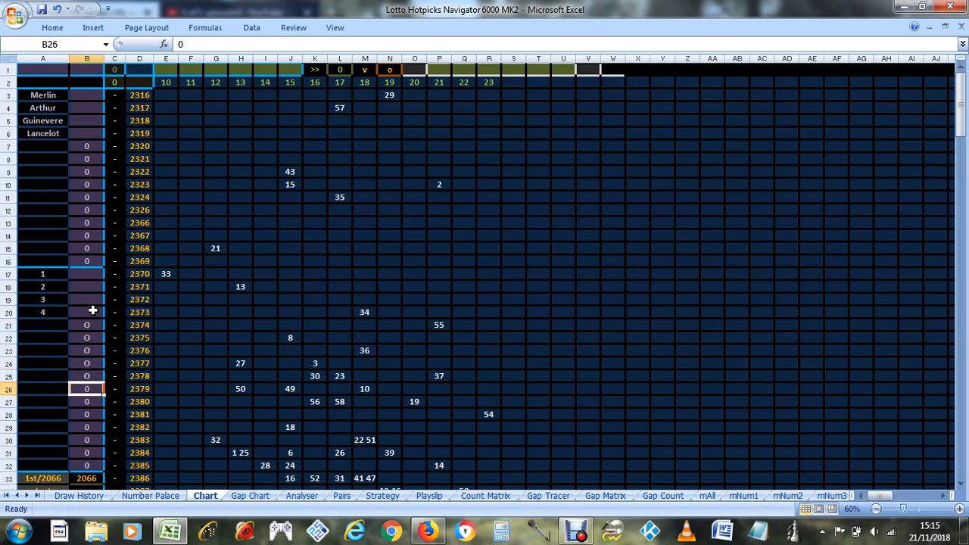
# - Review the number 29 in N3 against the chart down to draw 2390 and check it against the Analyser sheet
pyautogui.click(390, 96)
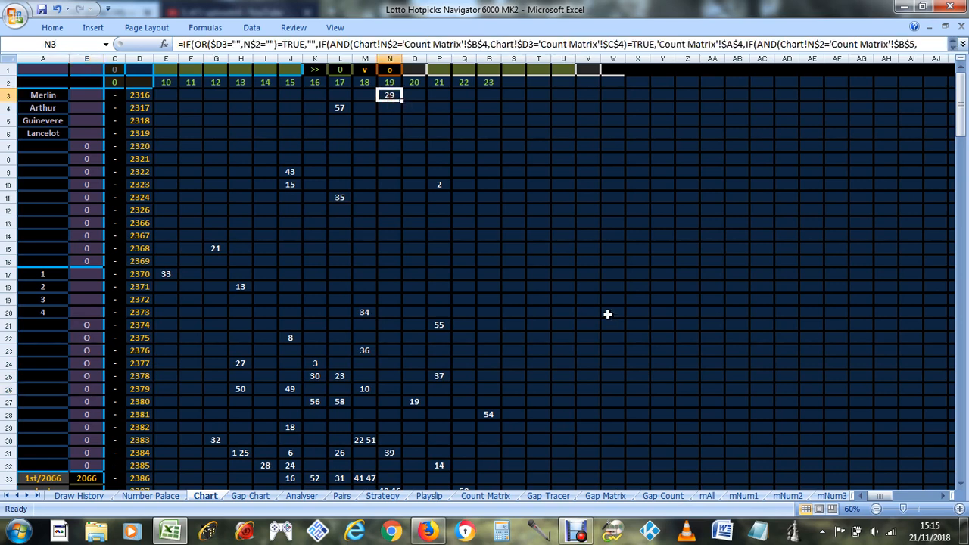
pyautogui.scroll(-4, 597, 363)
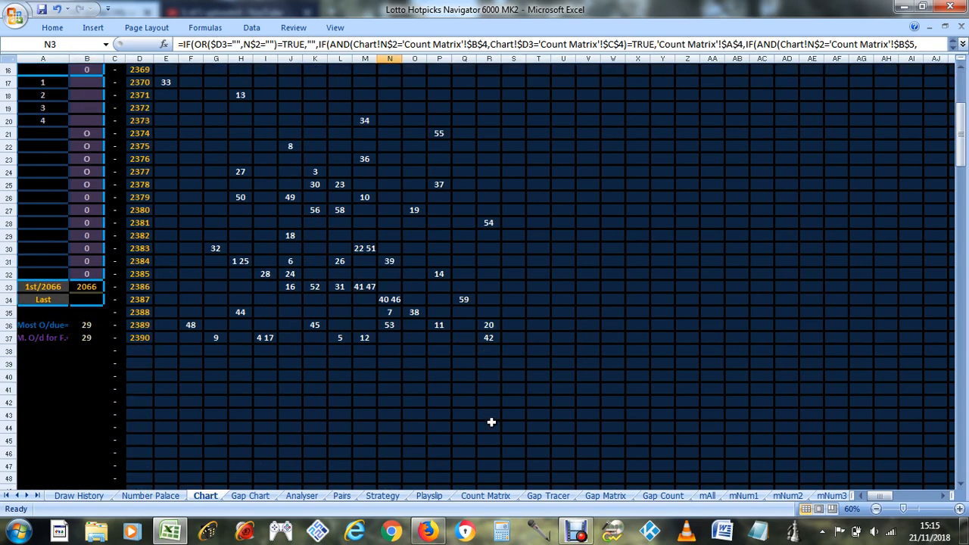
pyautogui.scroll(5, 491, 422)
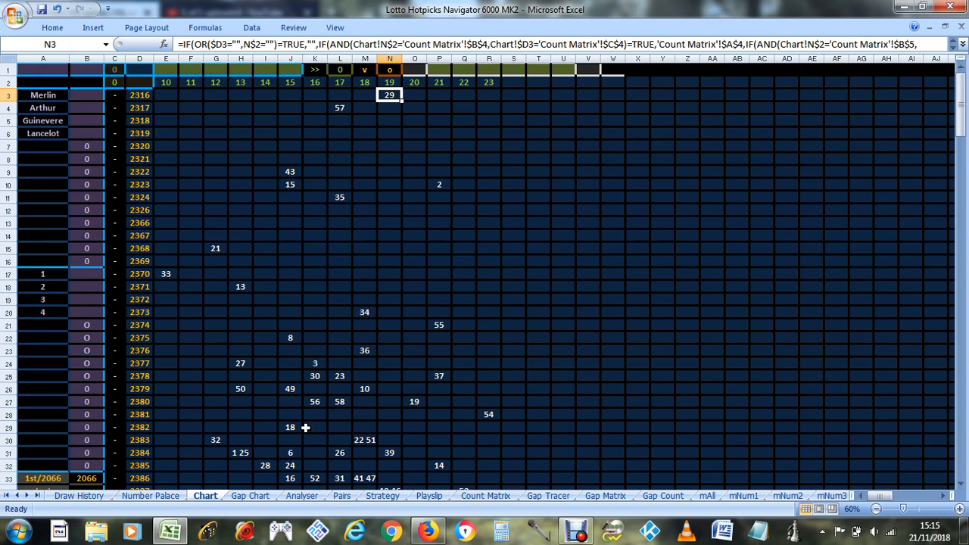
pyautogui.scroll(-2, 303, 420)
pyautogui.scroll(3, 299, 418)
pyautogui.click(302, 495)
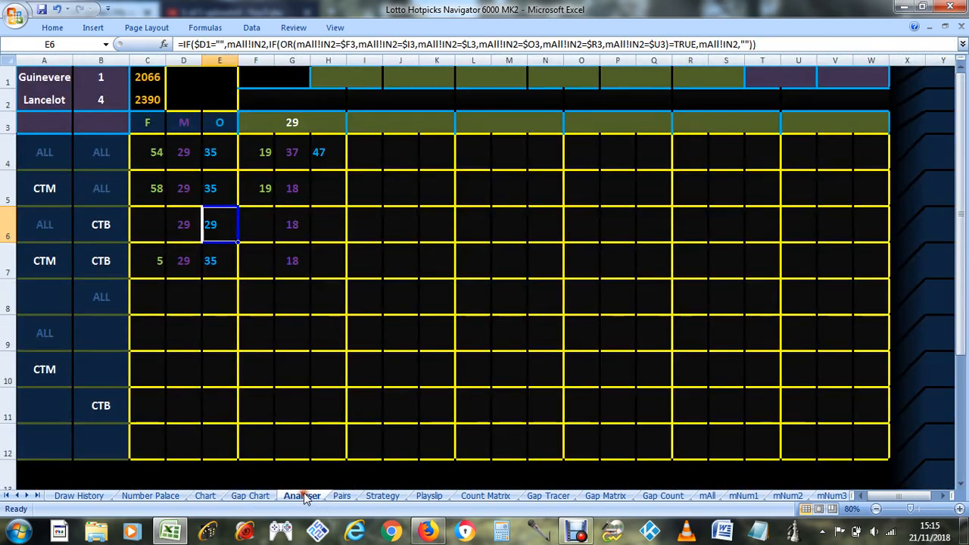
# - On the Chart sheet, enter 29 in cell P1
pyautogui.click(205, 496)
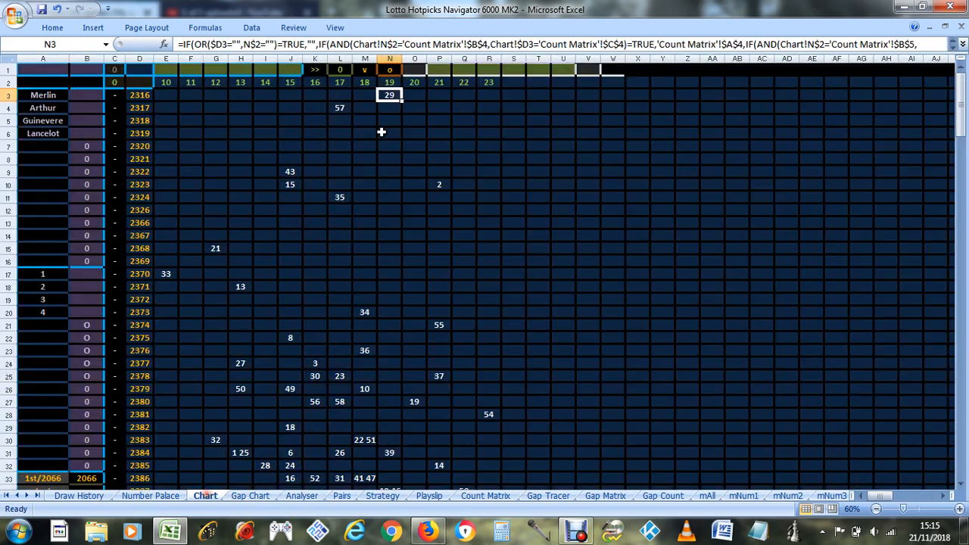
pyautogui.click(437, 69)
pyautogui.write('2')
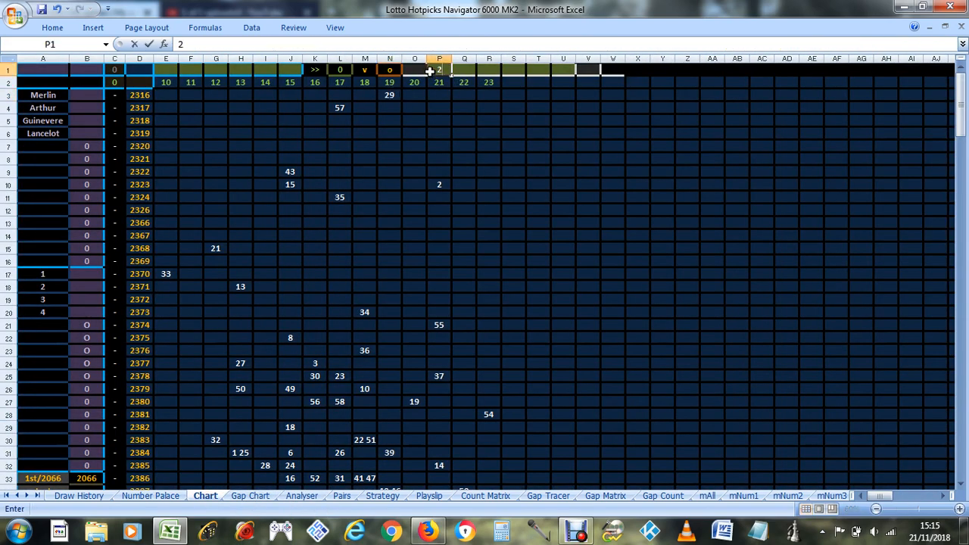
pyautogui.write('9')
pyautogui.press('Return')
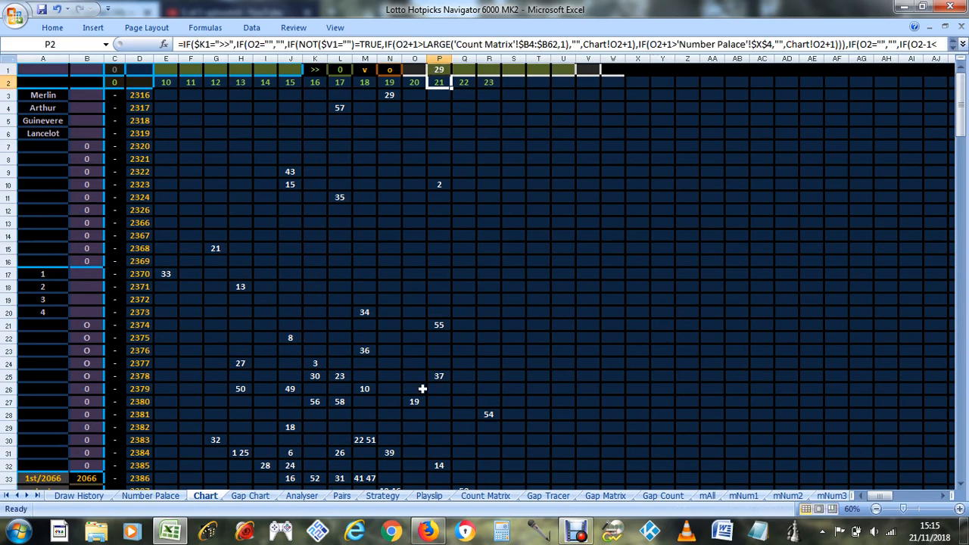
# - Switch to Firefox and review the numbers on the Lotto ticket for Sat 17 Nov 2018
pyautogui.rightClick(431, 535)
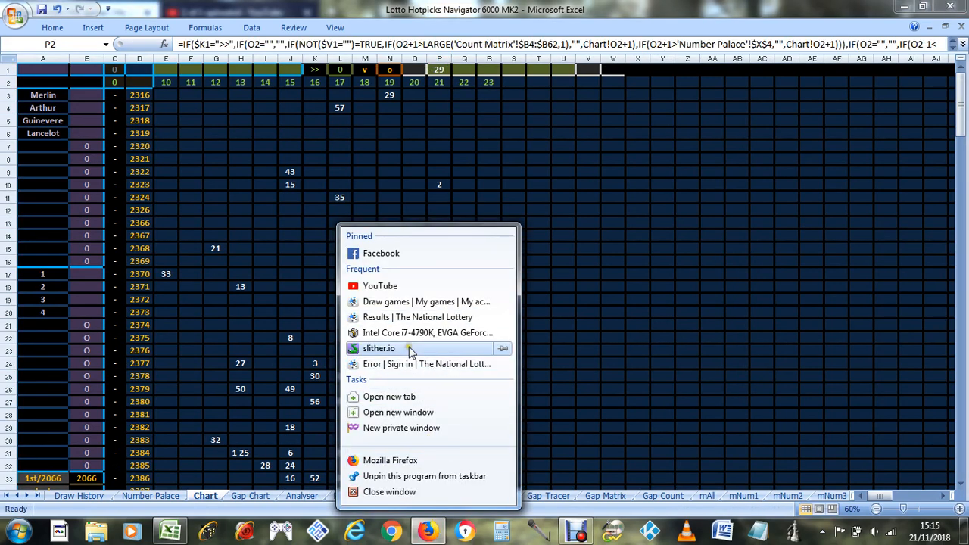
pyautogui.click(428, 532)
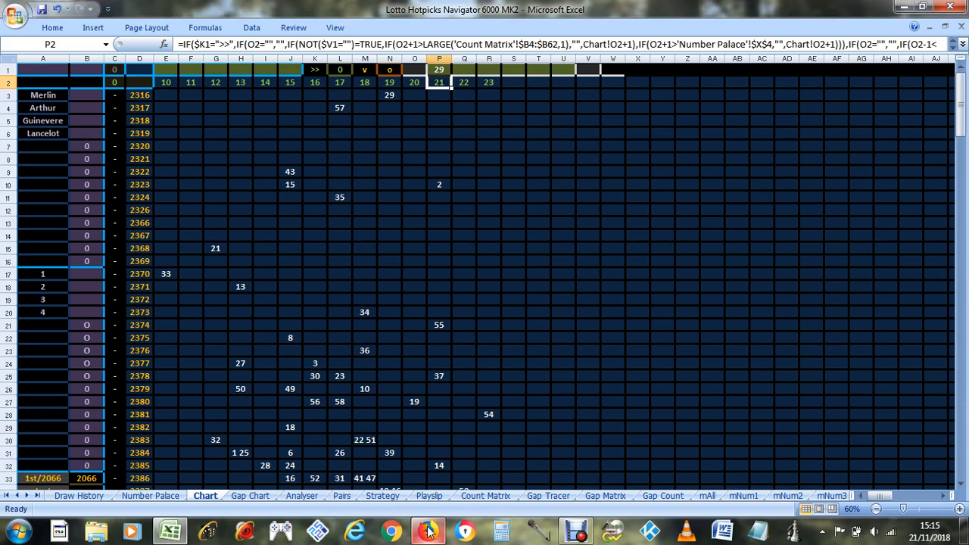
pyautogui.moveTo(429, 532)
pyautogui.click(428, 465)
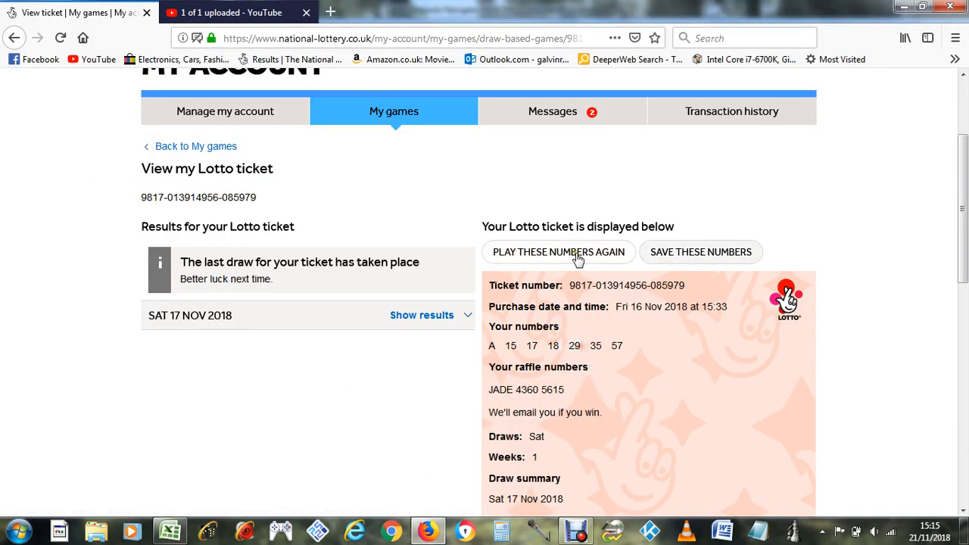
pyautogui.scroll(-1, 558, 287)
pyautogui.scroll(-3, 558, 303)
pyautogui.scroll(2, 558, 313)
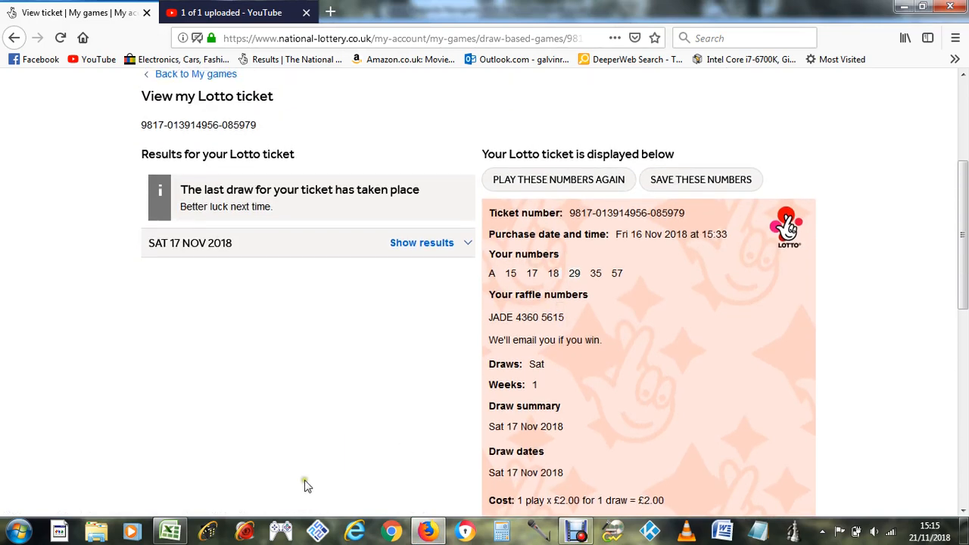
# - Return to the Excel workbook and inspect the M values in G5:G7 under number 29 on the Analyser sheet
pyautogui.click(171, 530)
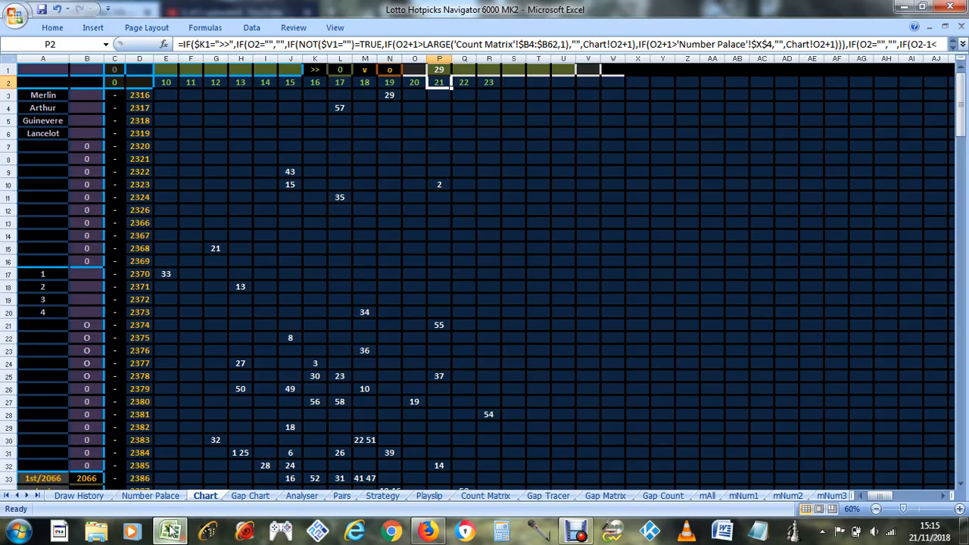
pyautogui.click(301, 496)
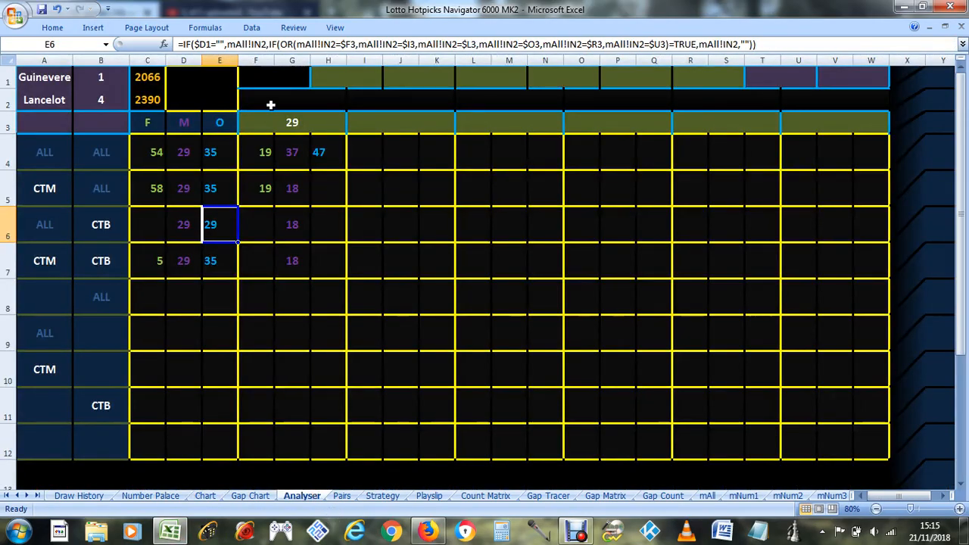
pyautogui.click(299, 190)
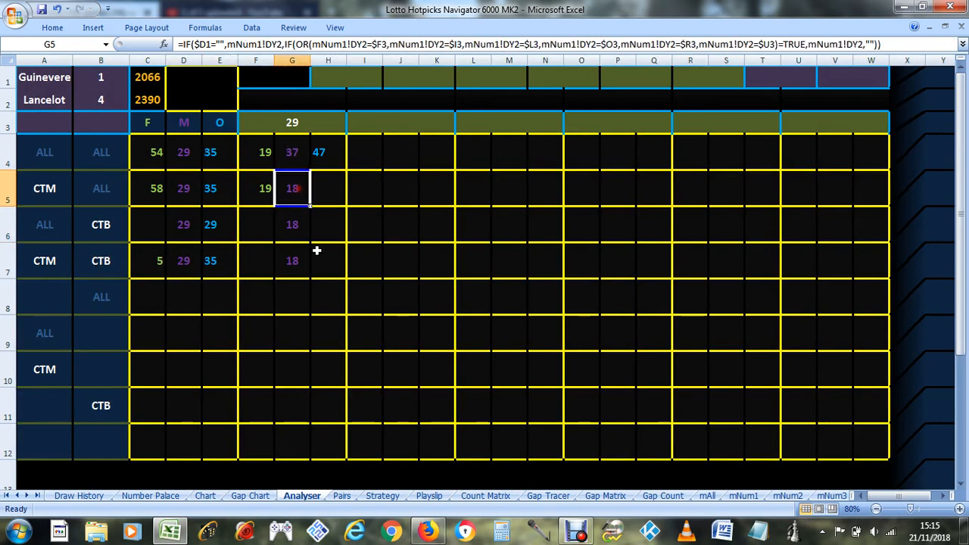
pyautogui.click(294, 227)
pyautogui.click(297, 261)
pyautogui.click(300, 224)
pyautogui.click(311, 198)
# - Compare the CTB label in B7 with G7, and inspect the other picks for 29 in G4, H4, G5 and F5
pyautogui.click(72, 261)
pyautogui.click(79, 261)
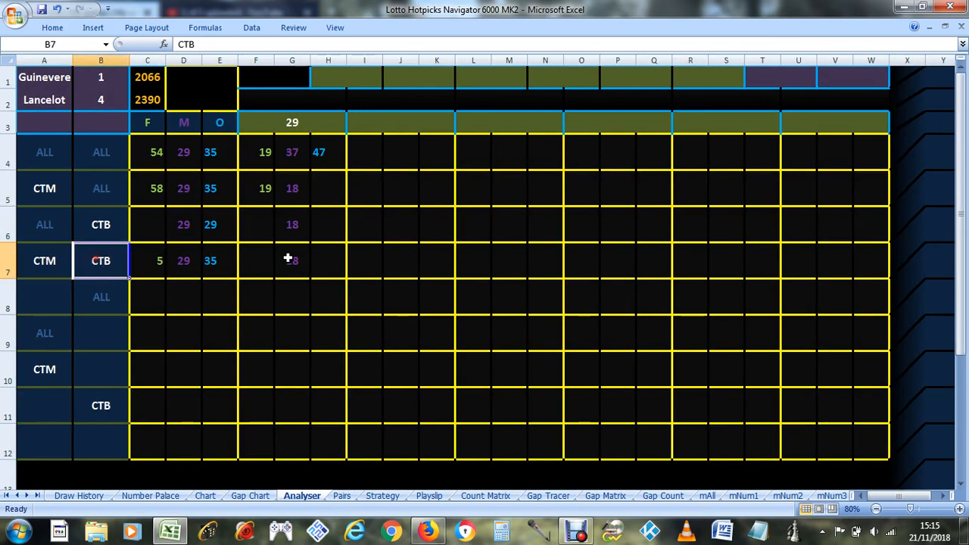
pyautogui.click(290, 260)
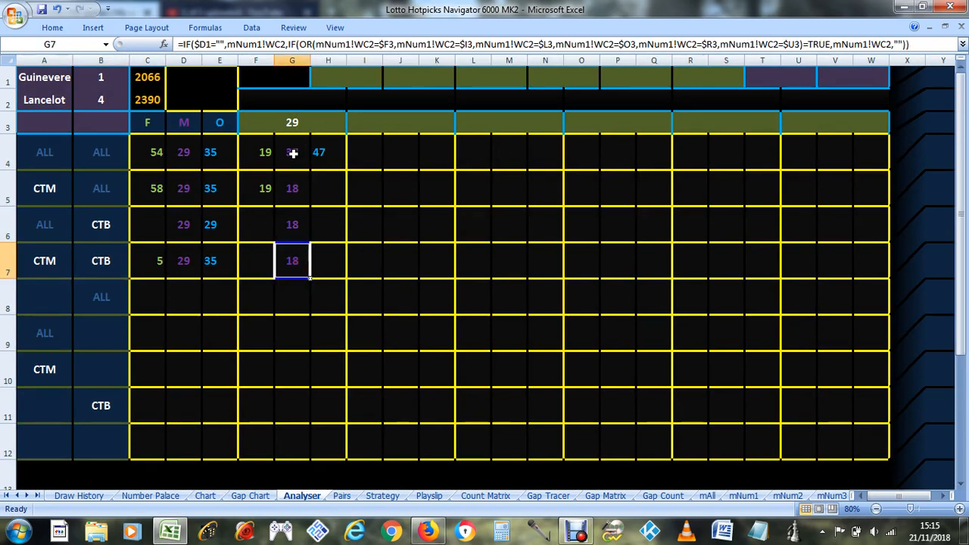
pyautogui.click(292, 153)
pyautogui.click(329, 153)
pyautogui.click(289, 188)
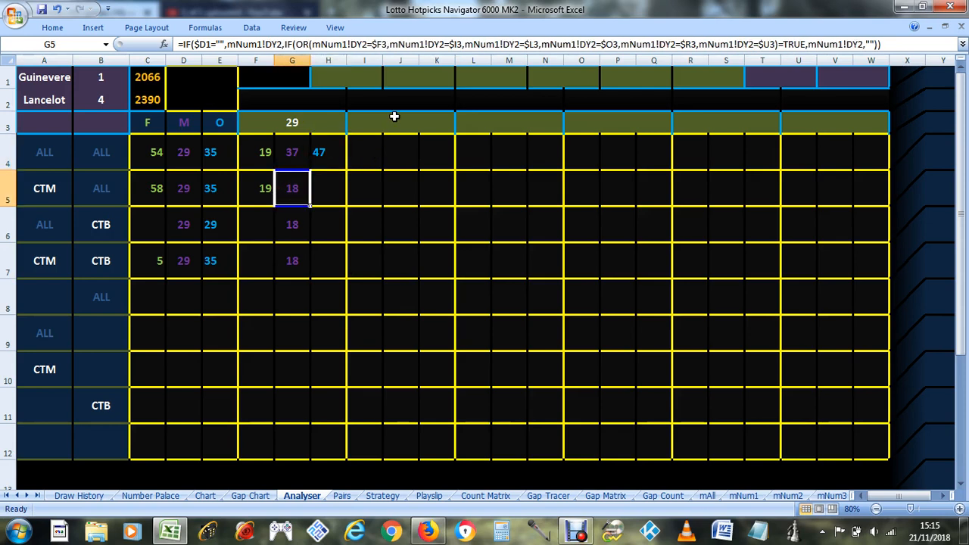
pyautogui.click(255, 189)
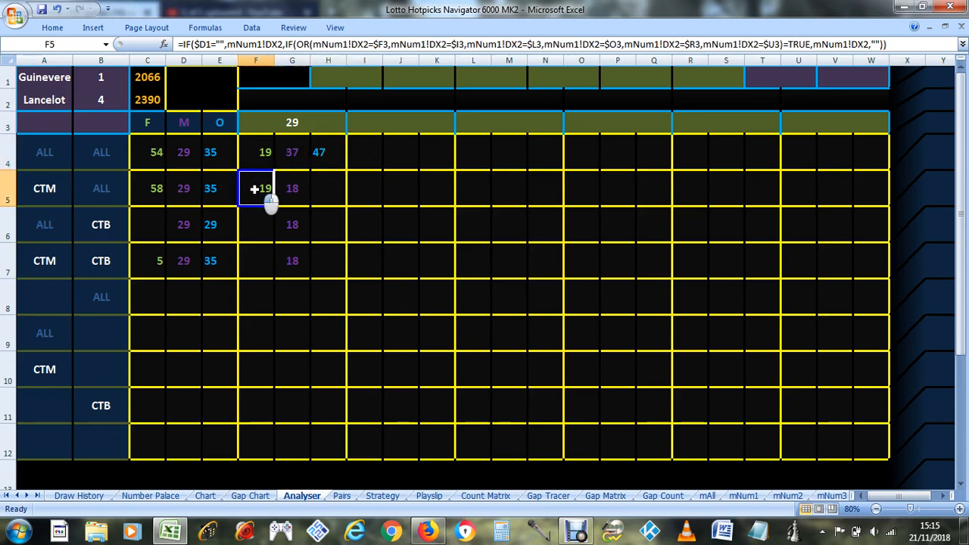
# - Add 18 in I3 and 35 in L3 as further numbers to analyse on the Analyser sheet
pyautogui.click(416, 123)
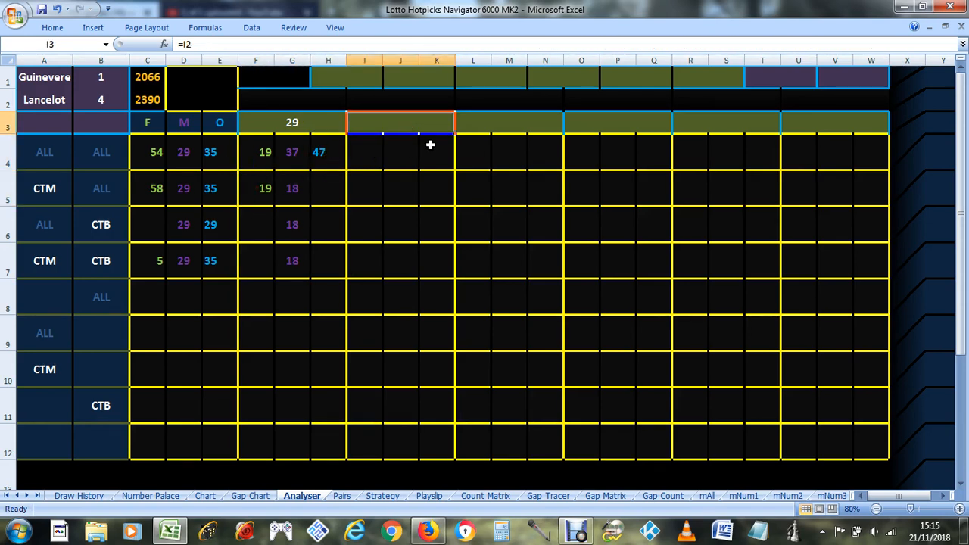
pyautogui.write('18')
pyautogui.press('Return')
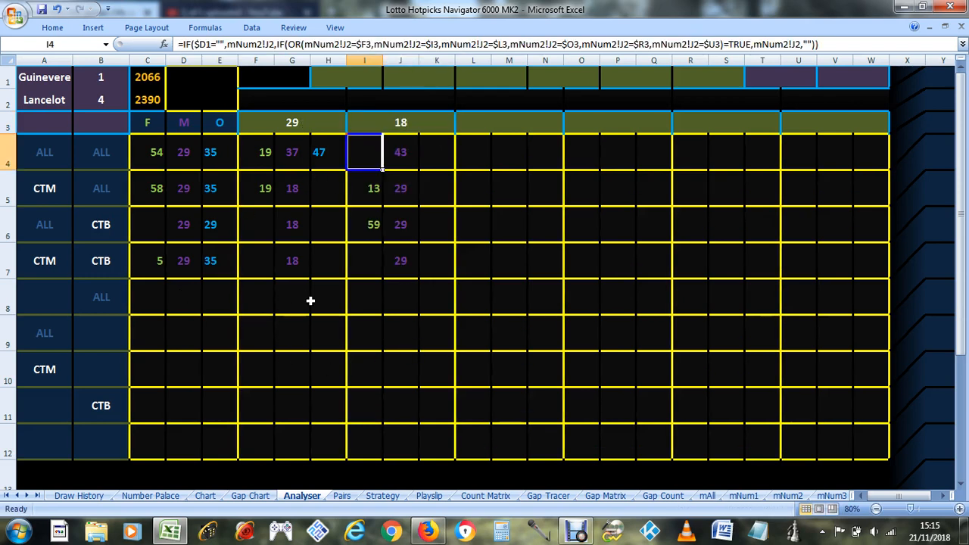
pyautogui.click(214, 156)
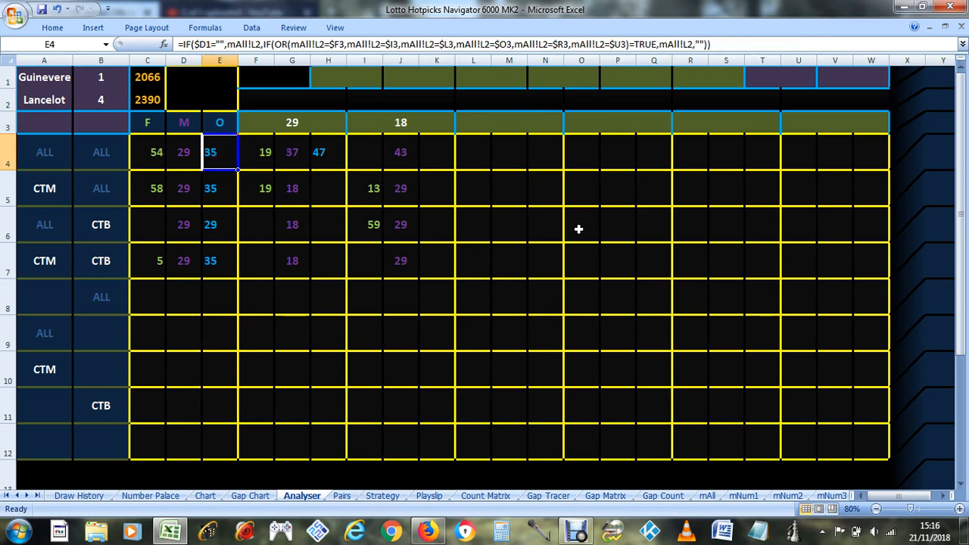
pyautogui.click(517, 119)
pyautogui.write('35')
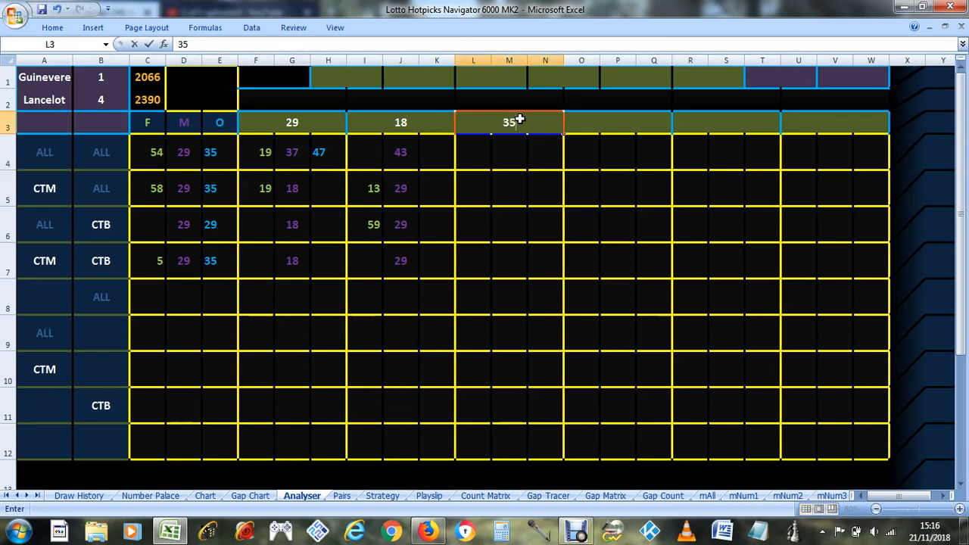
pyautogui.click(575, 118)
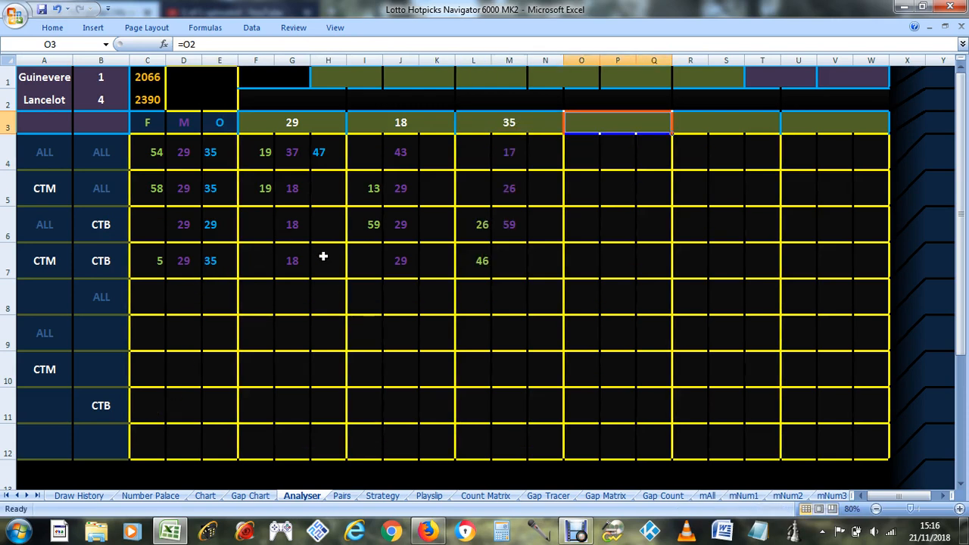
# - Review the Analyser picks for 29, 18 and 35 and compare them with the Lotto ticket in Firefox
pyautogui.scroll(-2, 320, 391)
pyautogui.scroll(2, 320, 392)
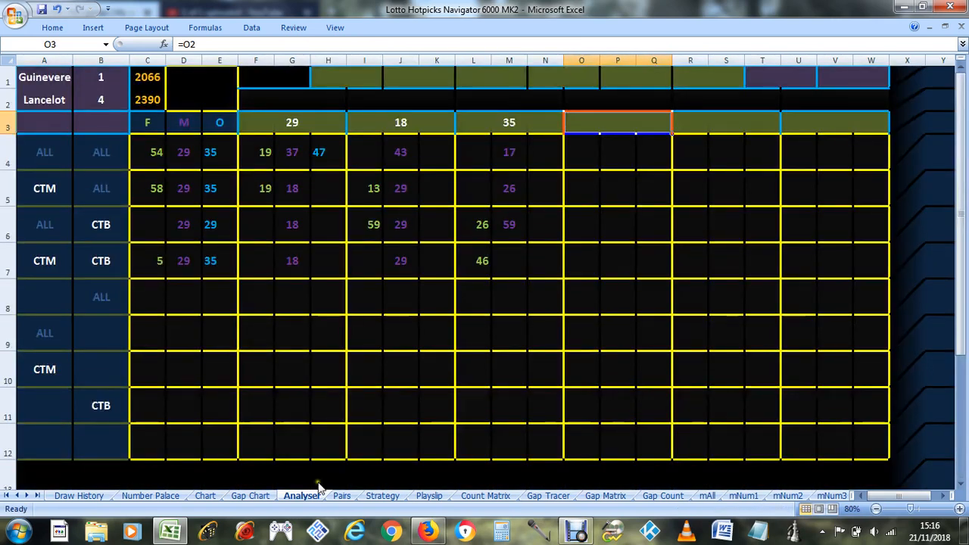
pyautogui.click(427, 529)
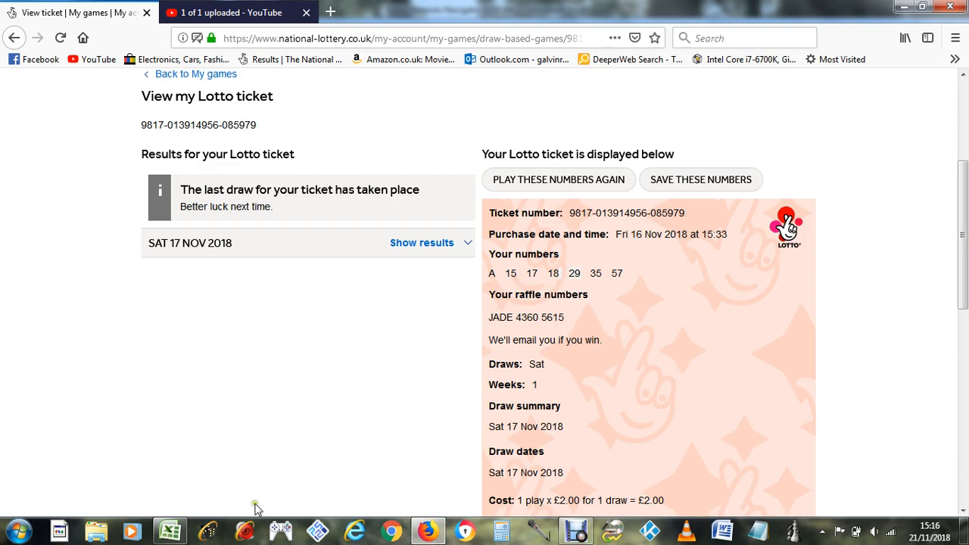
# - Switch back to Excel and enter 29 in G1 and 18 in H1 on the Chart sheet
pyautogui.click(167, 532)
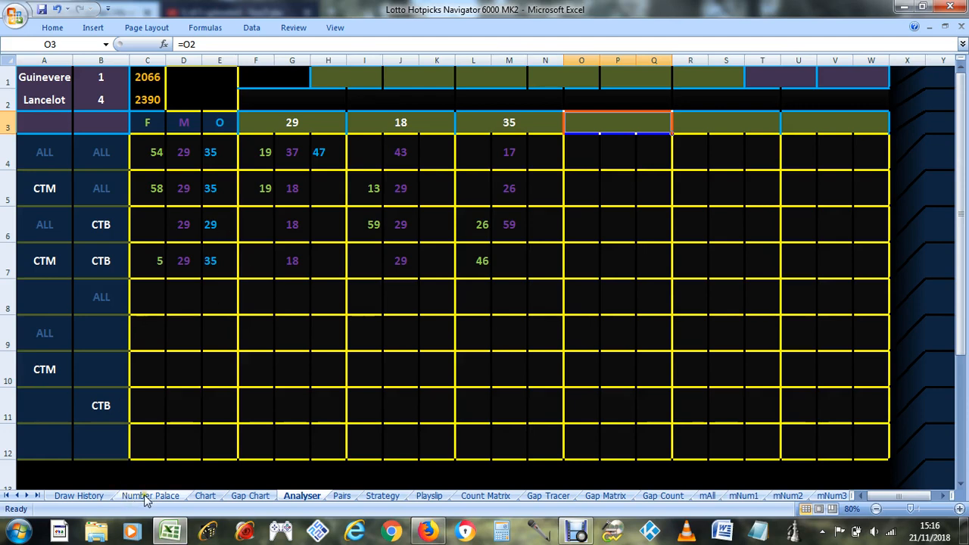
pyautogui.click(205, 495)
pyautogui.click(212, 70)
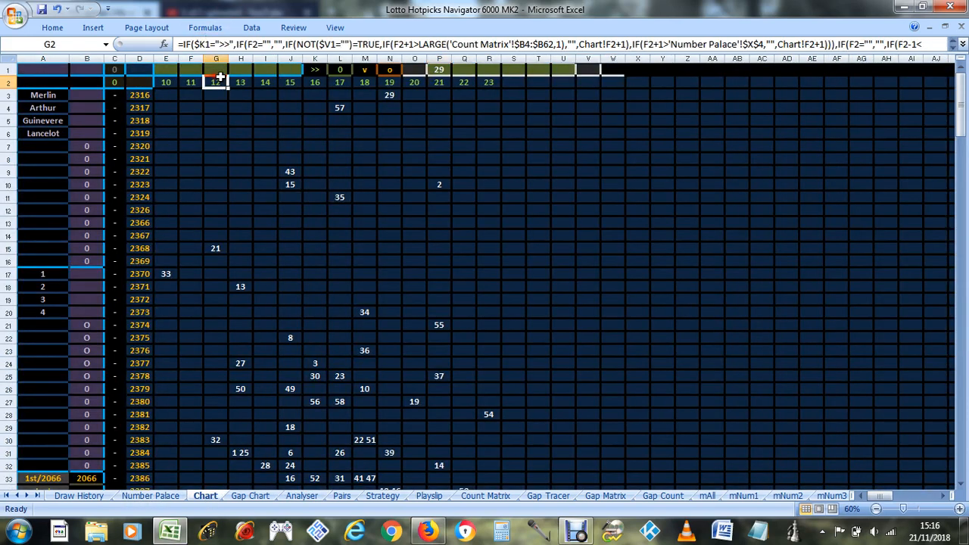
pyautogui.write('2')
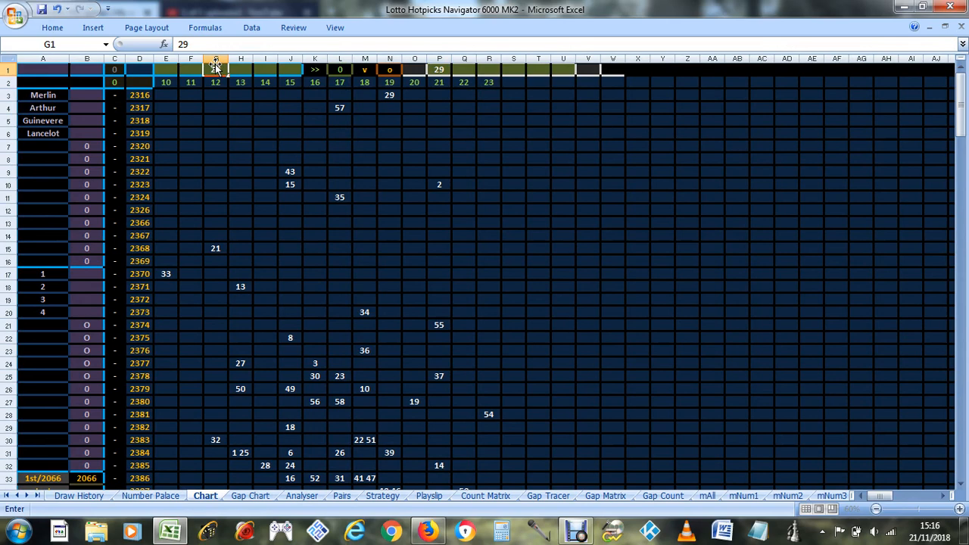
pyautogui.write('9')
pyautogui.press('Return')
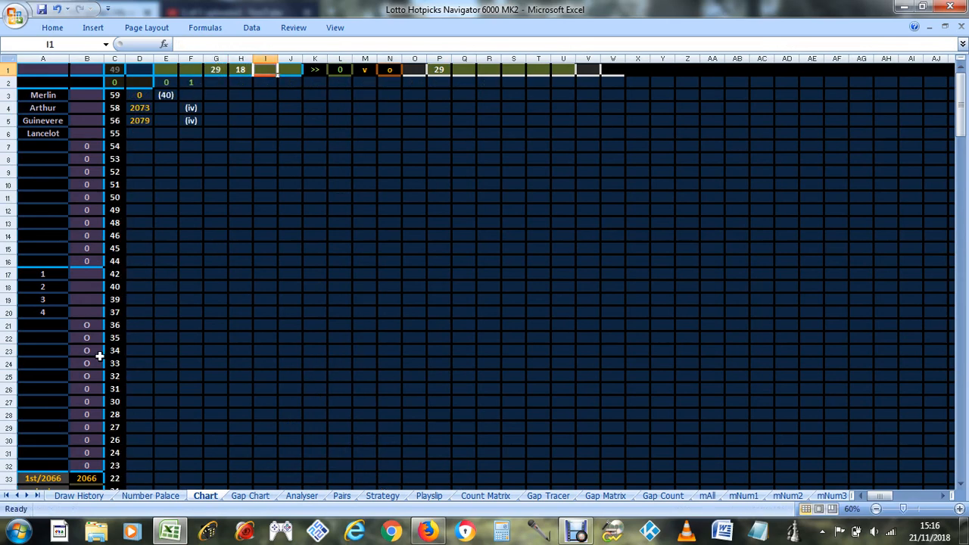
# - Clear the O markers from B21:B24 on the Chart sheet
pyautogui.moveTo(89, 324); pyautogui.dragTo(121, 363)
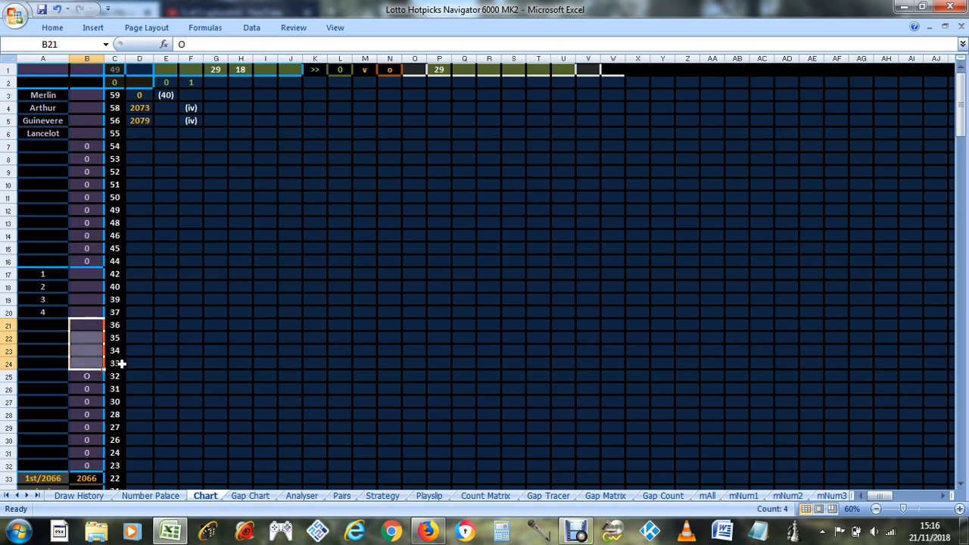
pyautogui.press('Delete')
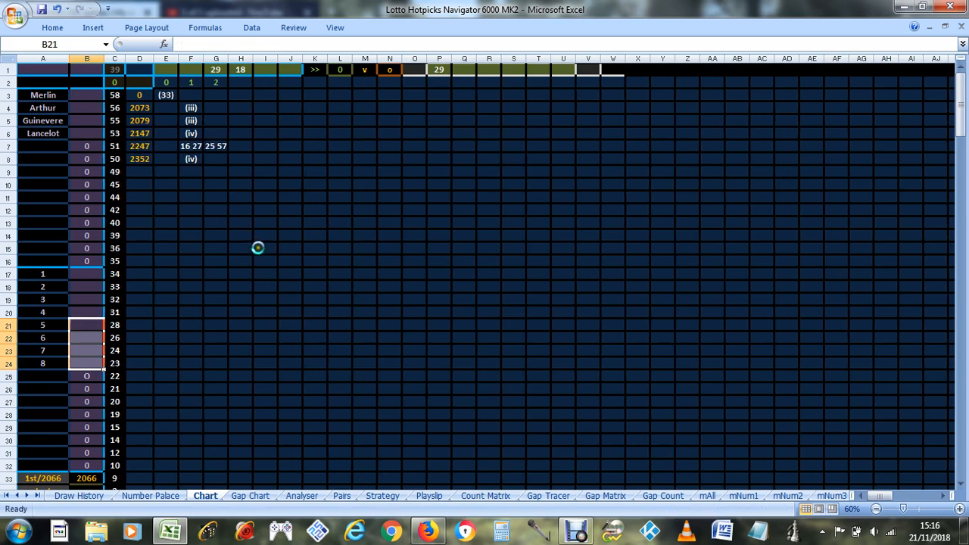
pyautogui.scroll(-3, 255, 245)
pyautogui.scroll(3, 255, 245)
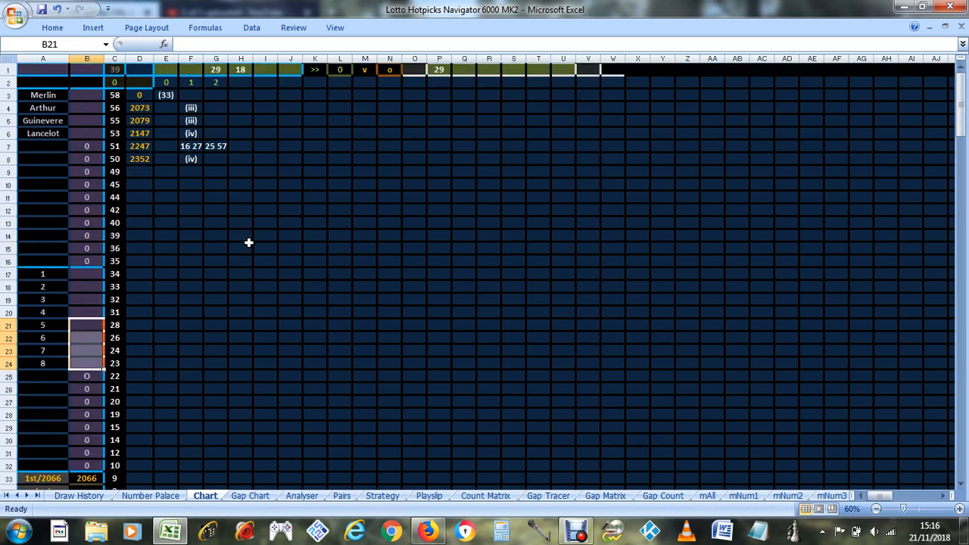
# - Inspect the chart entry in G7, compare it with the Lotto ticket in Firefox, and return to Excel
pyautogui.click(223, 148)
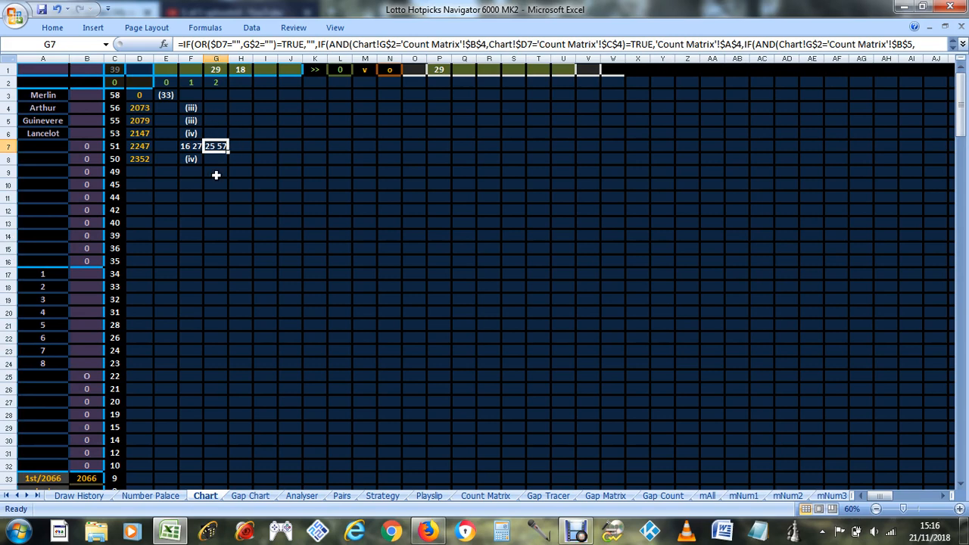
pyautogui.click(427, 532)
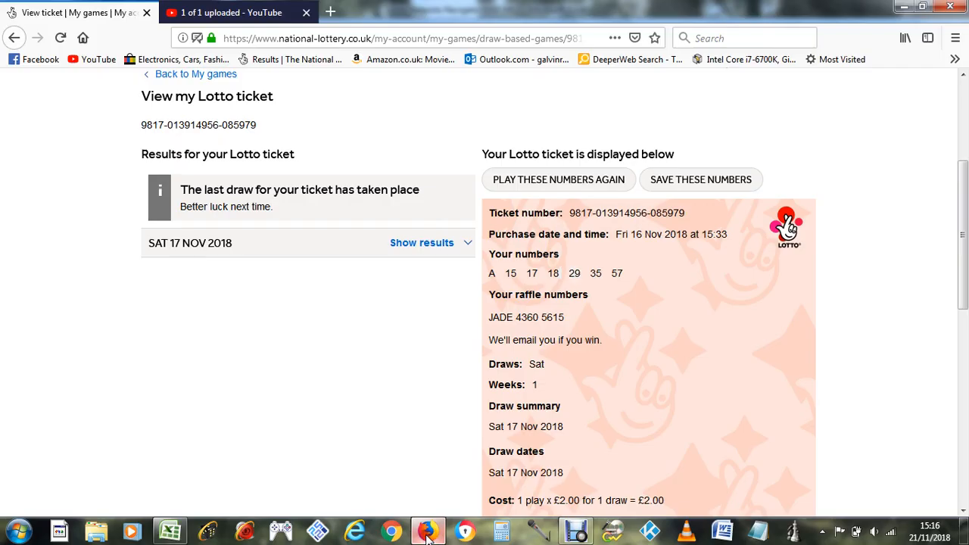
pyautogui.click(170, 532)
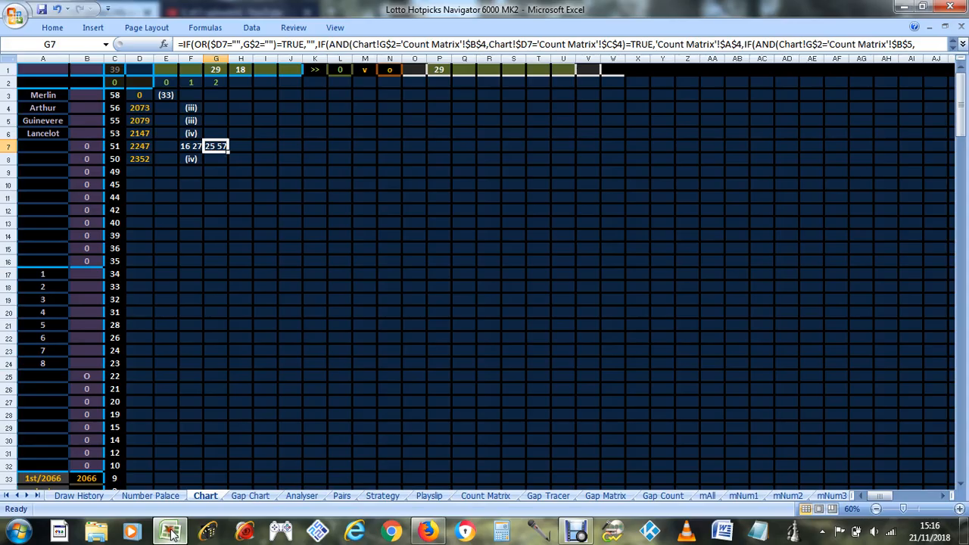
# - Clear the starting draw 2066 from B33 so the chart is recalculated over the full history
pyautogui.scroll(-4, 93, 383)
pyautogui.click(92, 402)
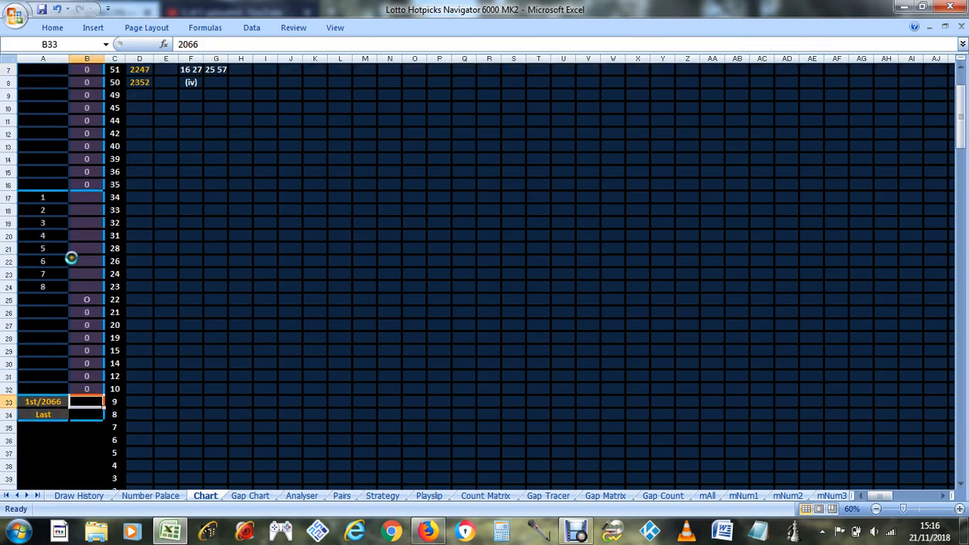
pyautogui.scroll(2, 87, 220)
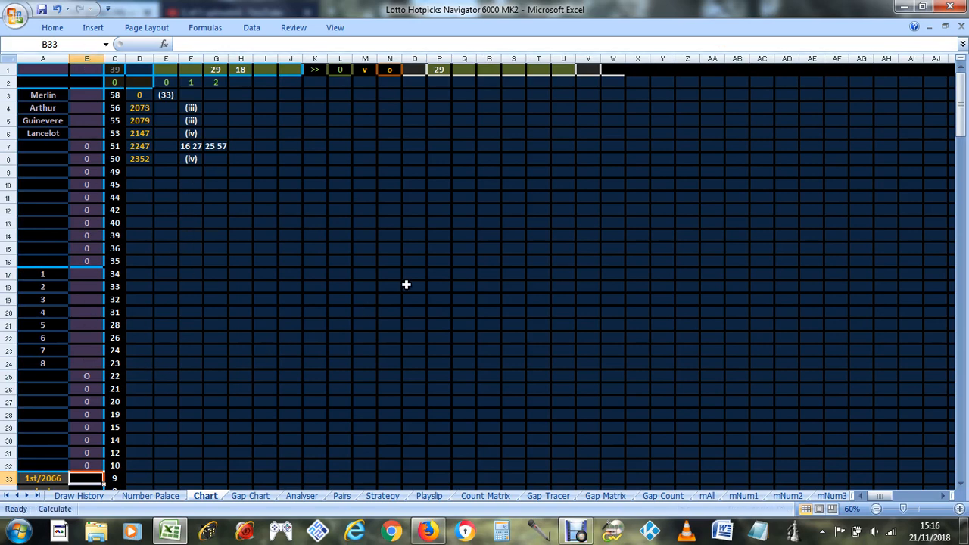
pyautogui.scroll(-5, 407, 265)
pyautogui.scroll(5, 345, 312)
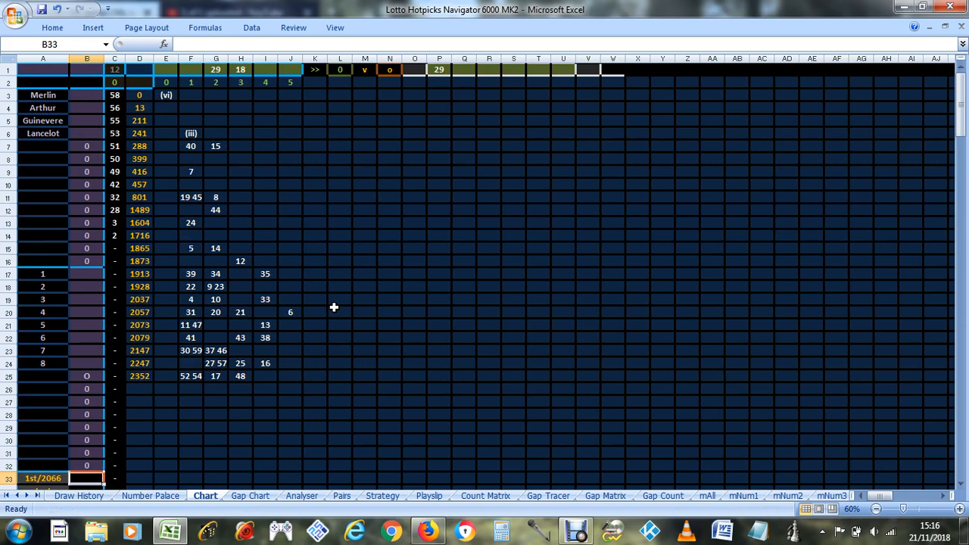
# - Check the M. O/d for F. result in B37 and locate the matching number in G7 of the chart
pyautogui.scroll(-1, 334, 307)
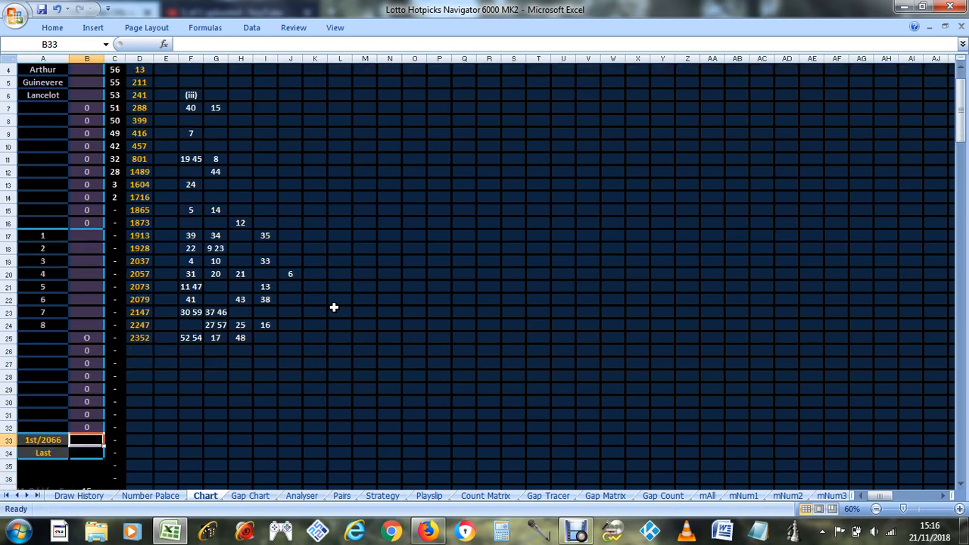
pyautogui.scroll(-2, 334, 306)
pyautogui.click(91, 414)
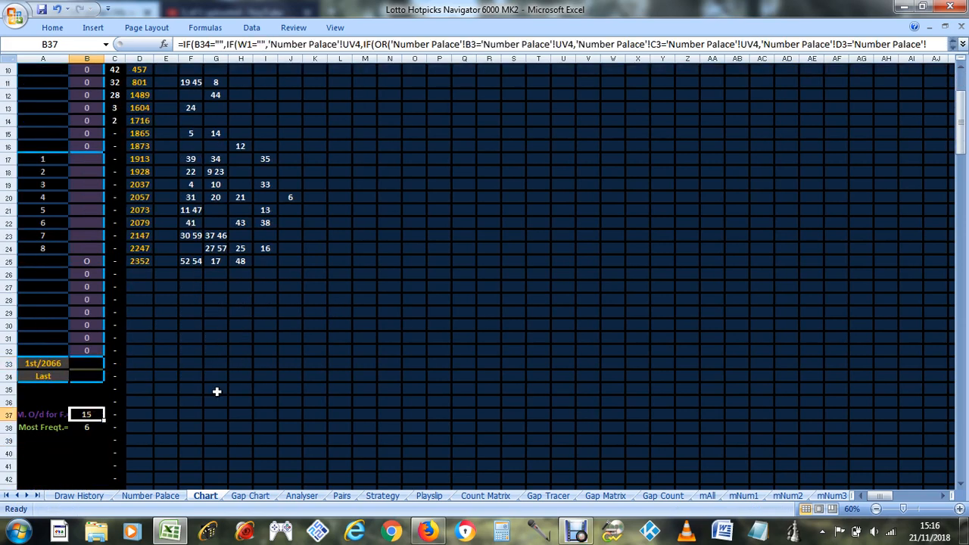
pyautogui.scroll(3, 217, 392)
pyautogui.click(215, 147)
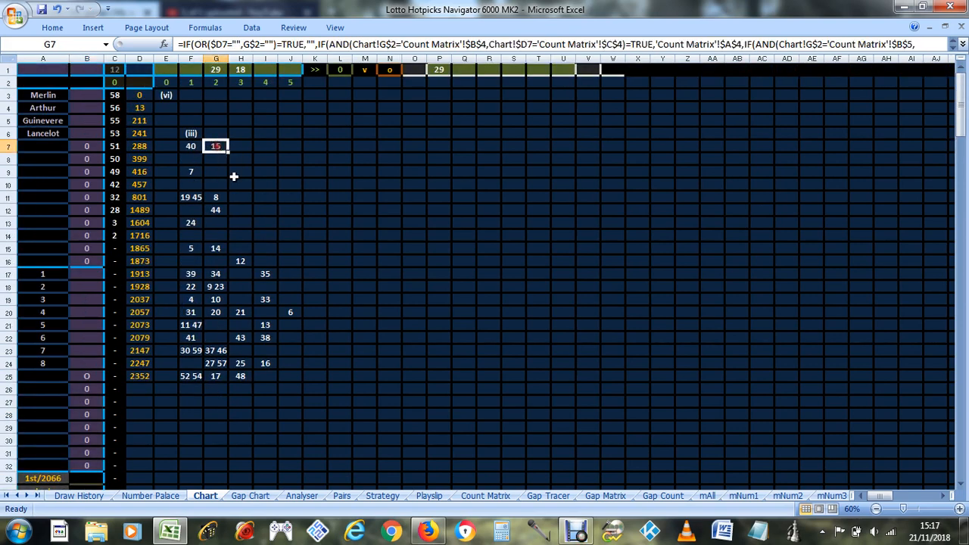
# - Record 18 in Q1 and 15 in R1 beside the 29 in the list of picks
pyautogui.click(464, 70)
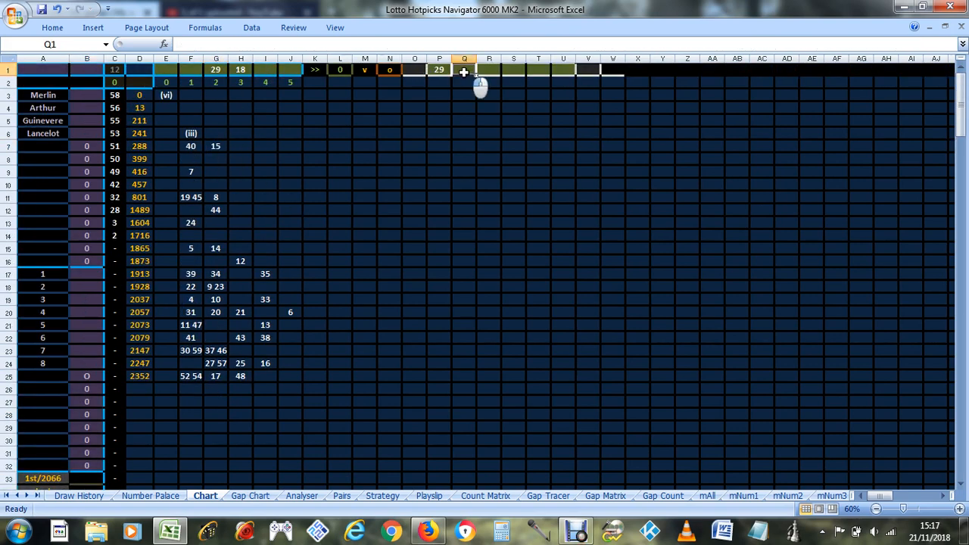
pyautogui.write('18')
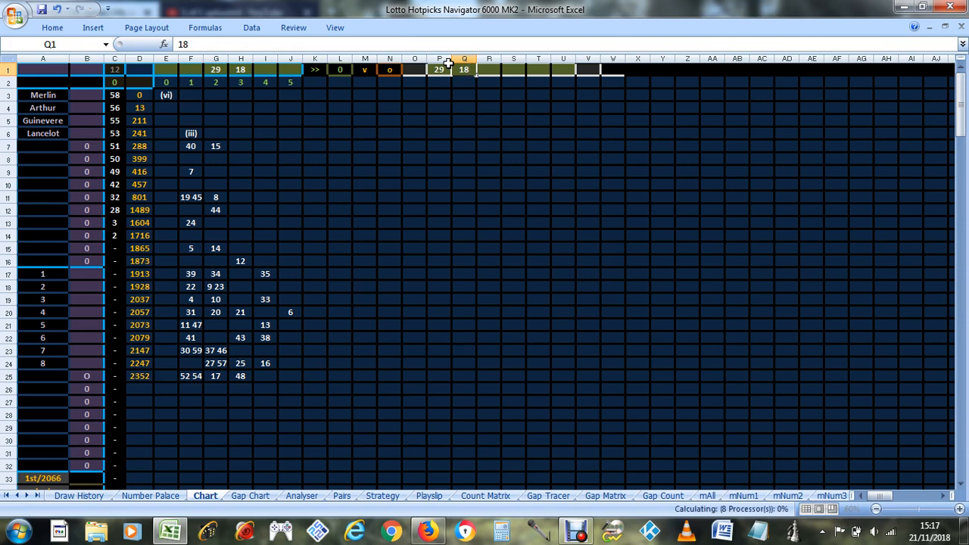
pyautogui.press('Tab')
pyautogui.write('15')
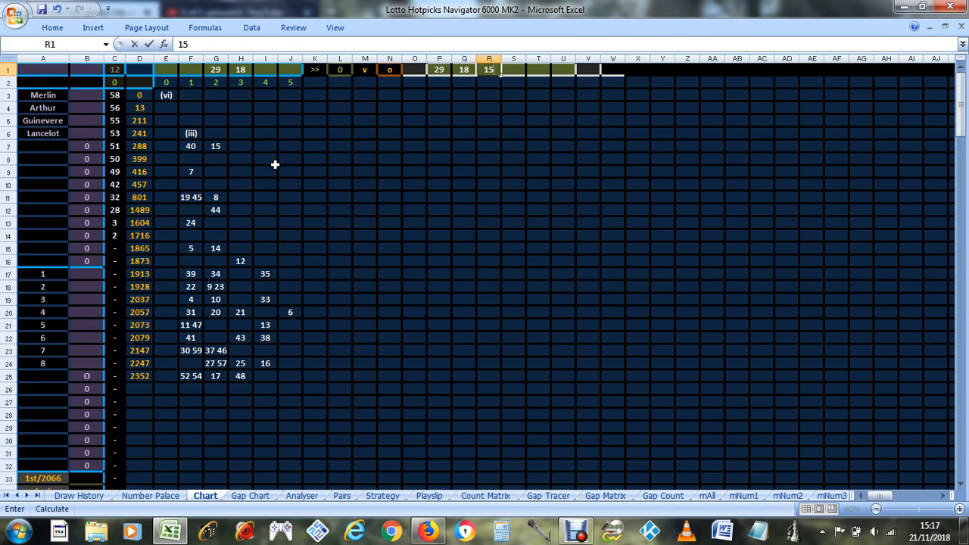
pyautogui.click(436, 70)
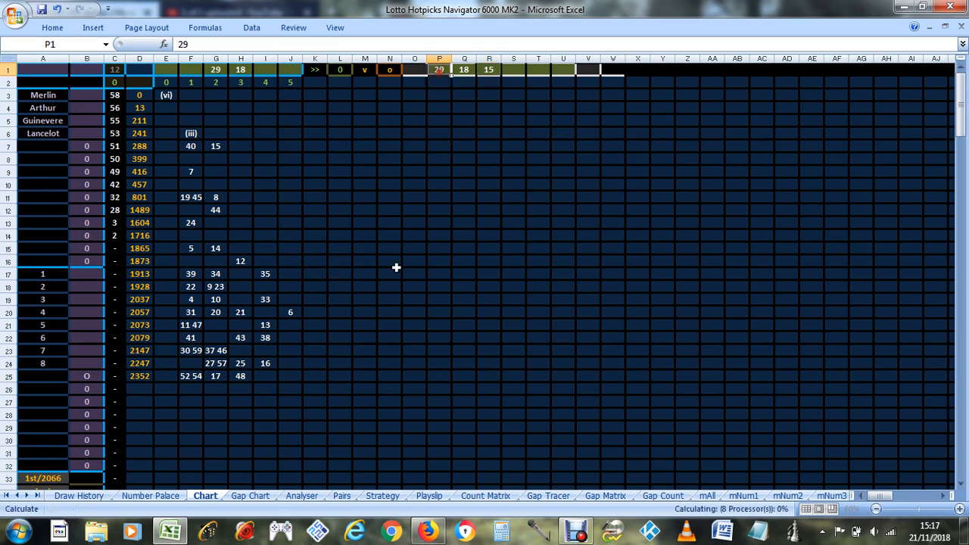
# - Review the three picks in P1:R1 against the numbers in the chart
pyautogui.click(447, 68)
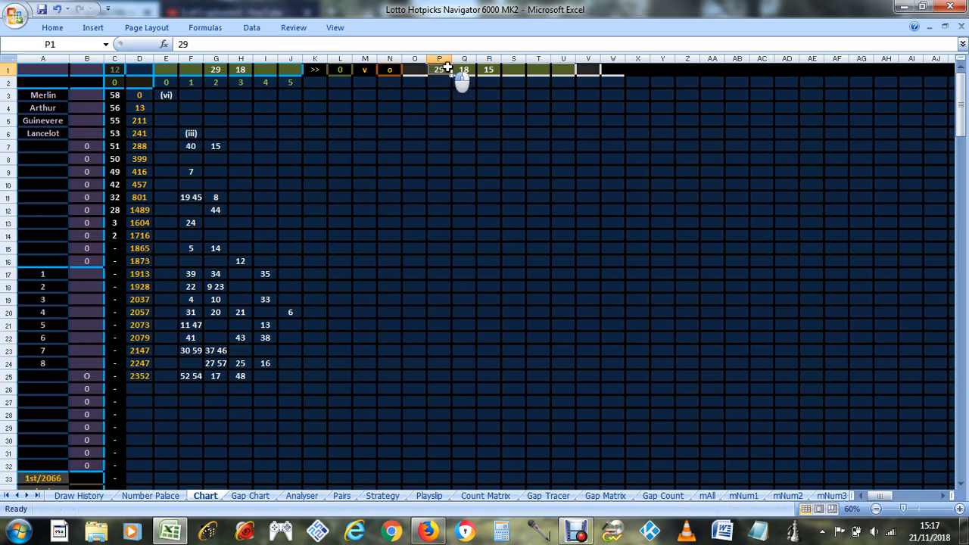
pyautogui.moveTo(447, 69); pyautogui.dragTo(463, 69)
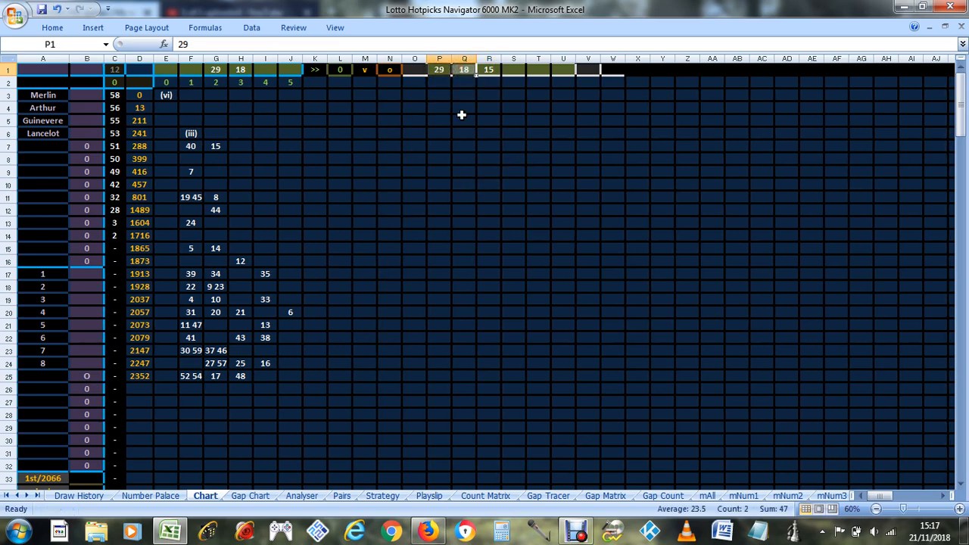
pyautogui.click(439, 70)
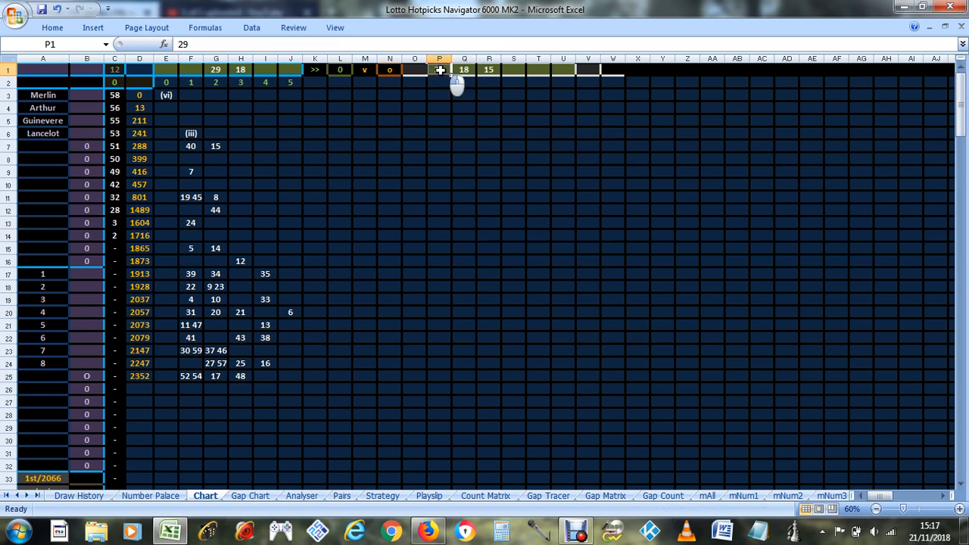
pyautogui.moveTo(440, 69); pyautogui.dragTo(502, 82)
pyautogui.scroll(-5, 314, 244)
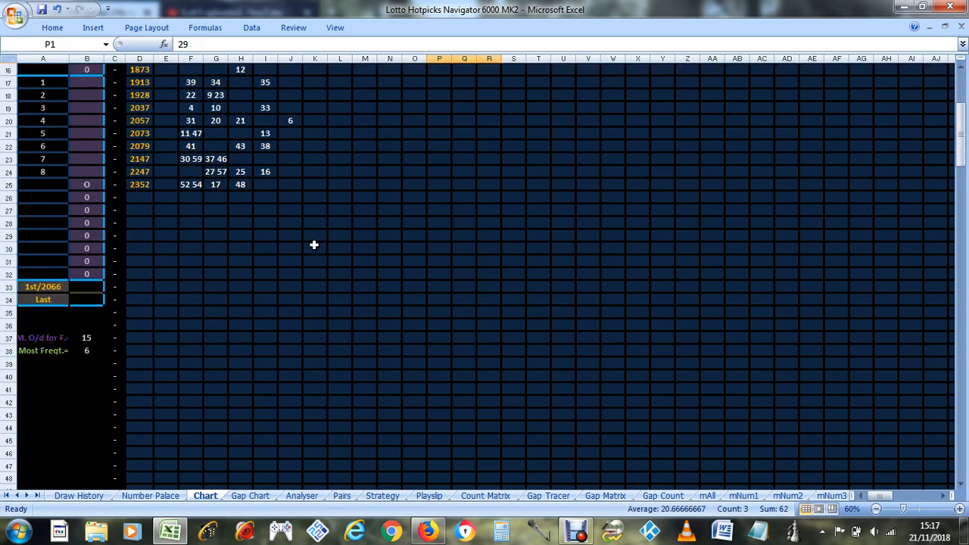
pyautogui.scroll(5, 313, 245)
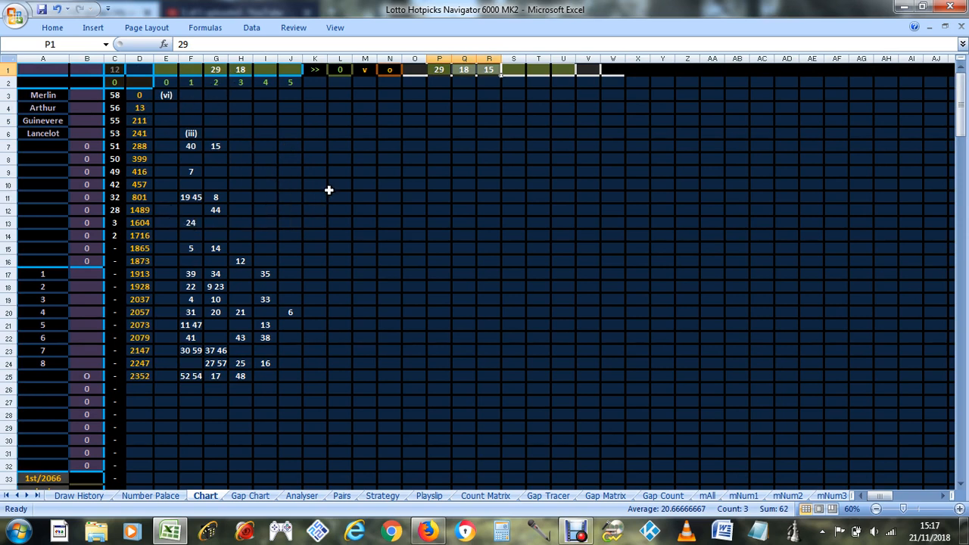
# - Clear the filter numbers 29 and 18 from G1:H1 on the Chart sheet
pyautogui.click(216, 68)
pyautogui.click(256, 70)
pyautogui.click(250, 69)
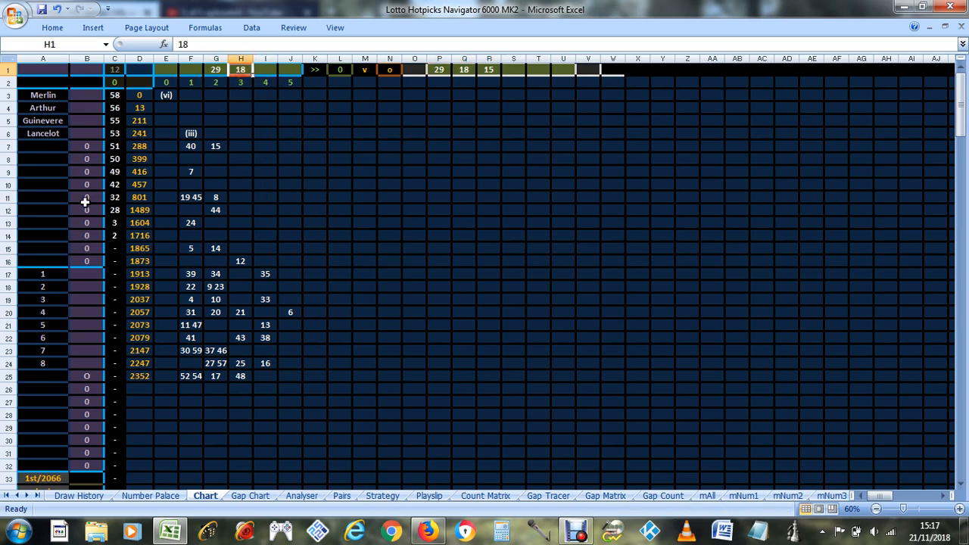
pyautogui.scroll(-2, 94, 291)
pyautogui.scroll(2, 93, 291)
pyautogui.moveTo(216, 69); pyautogui.dragTo(238, 70)
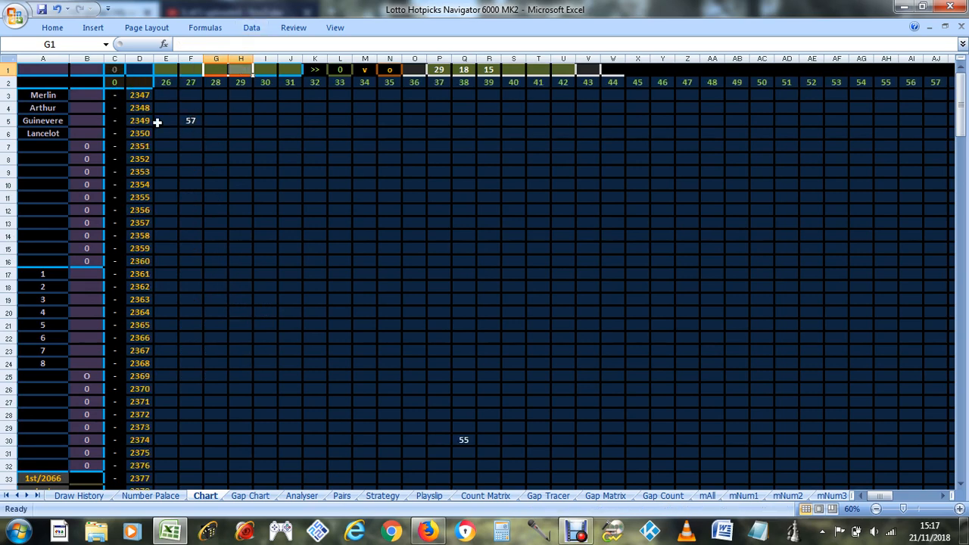
# - Examine the chart from draw 2349 to draw 2390, comparing 57 in F5 with the other numbers above 49
pyautogui.moveTo(157, 121); pyautogui.dragTo(658, 456)
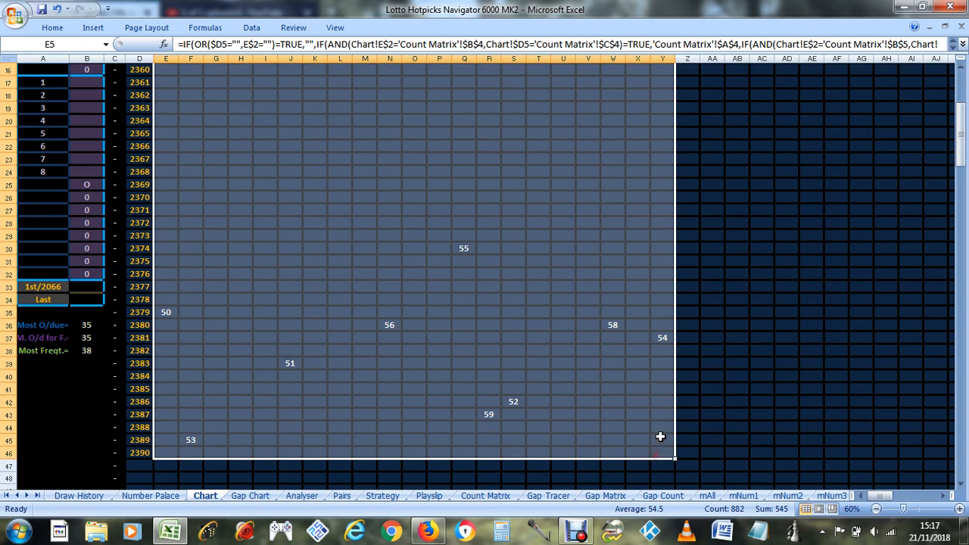
pyautogui.scroll(5, 575, 371)
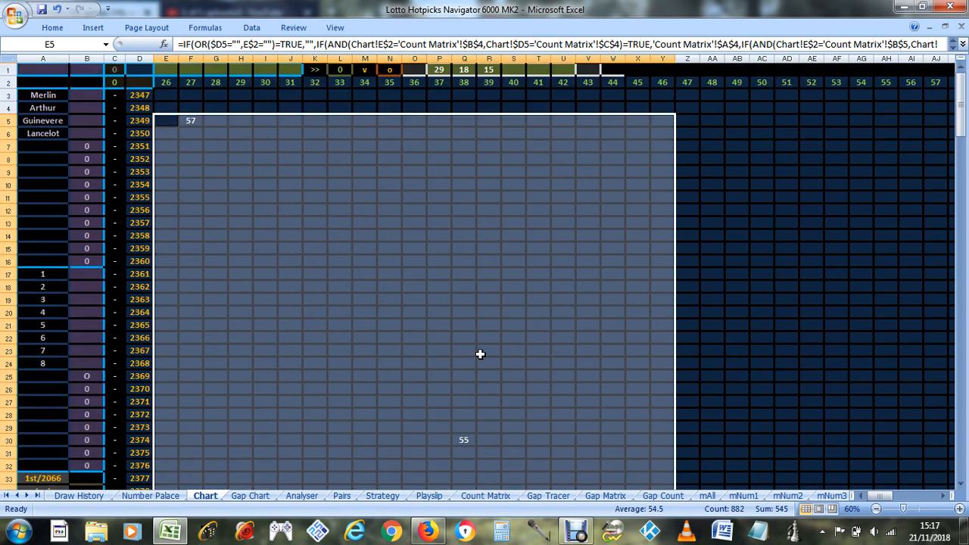
pyautogui.click(194, 121)
pyautogui.scroll(-5, 492, 294)
pyautogui.scroll(5, 489, 298)
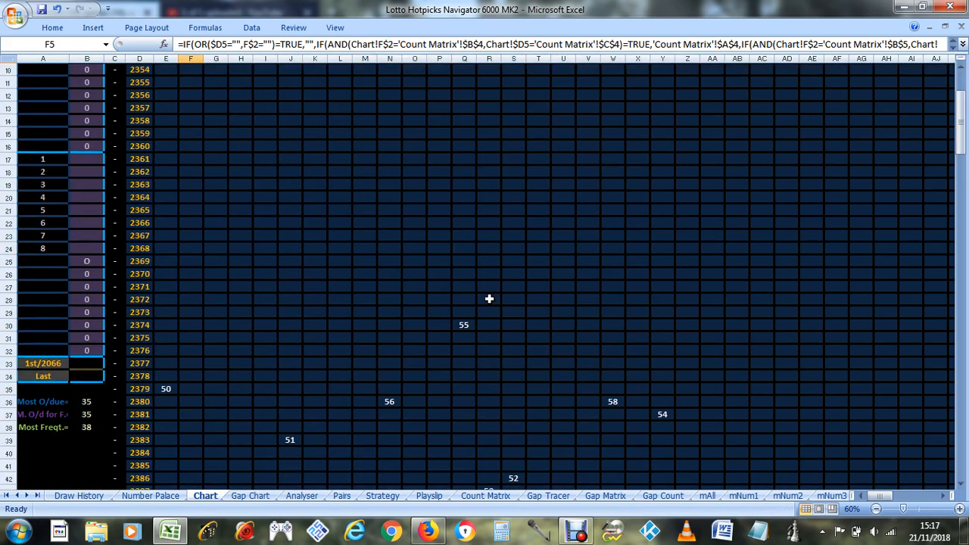
pyautogui.scroll(-1, 253, 226)
pyautogui.scroll(-5, 389, 389)
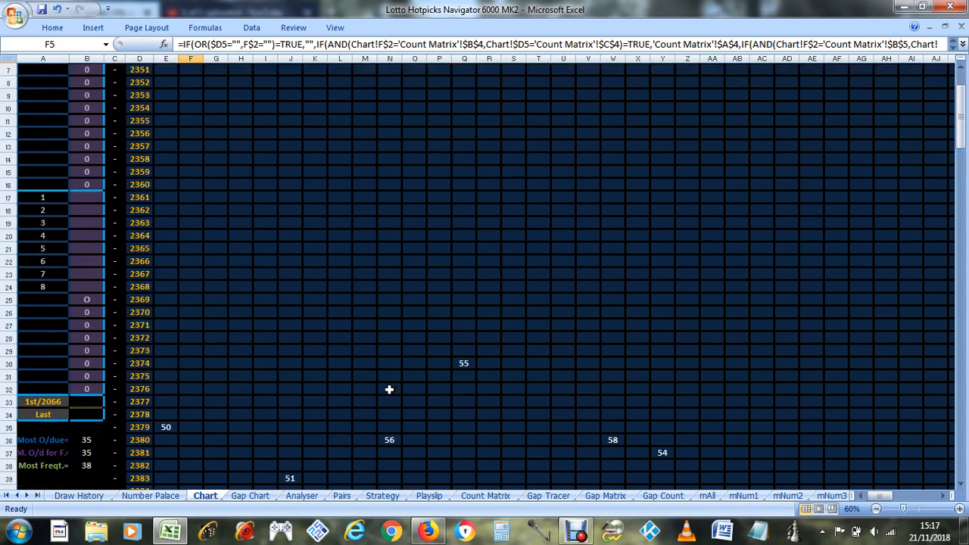
pyautogui.scroll(5, 423, 390)
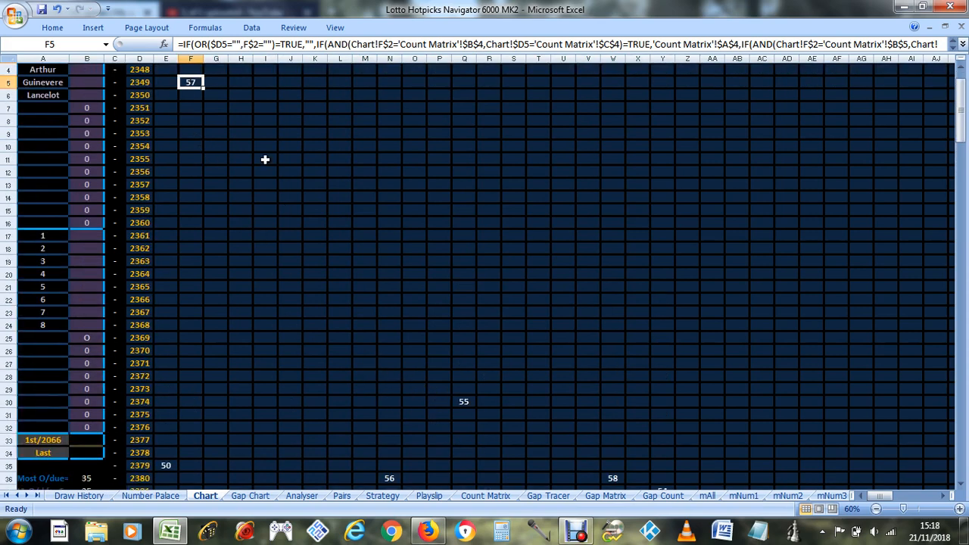
pyautogui.scroll(1, 364, 198)
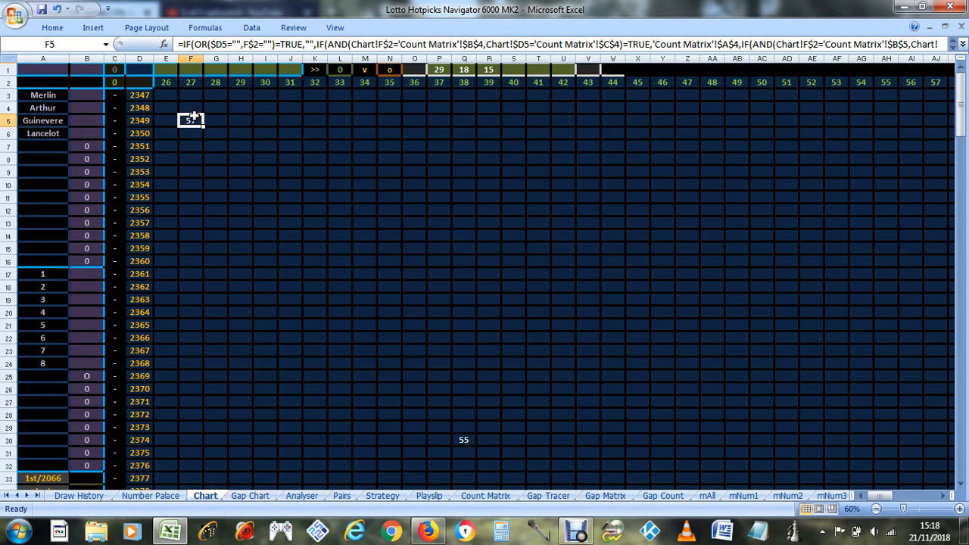
pyautogui.scroll(-4, 326, 280)
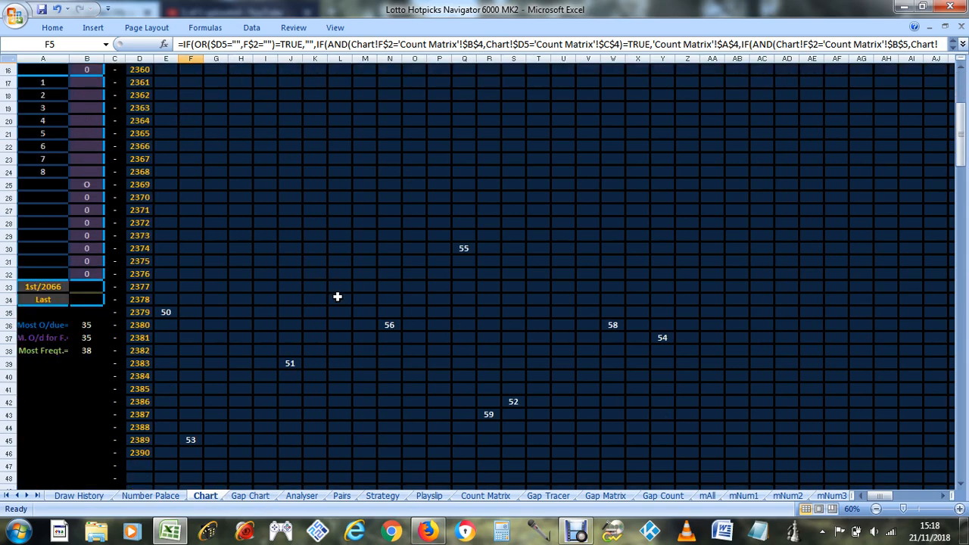
pyautogui.scroll(5, 308, 353)
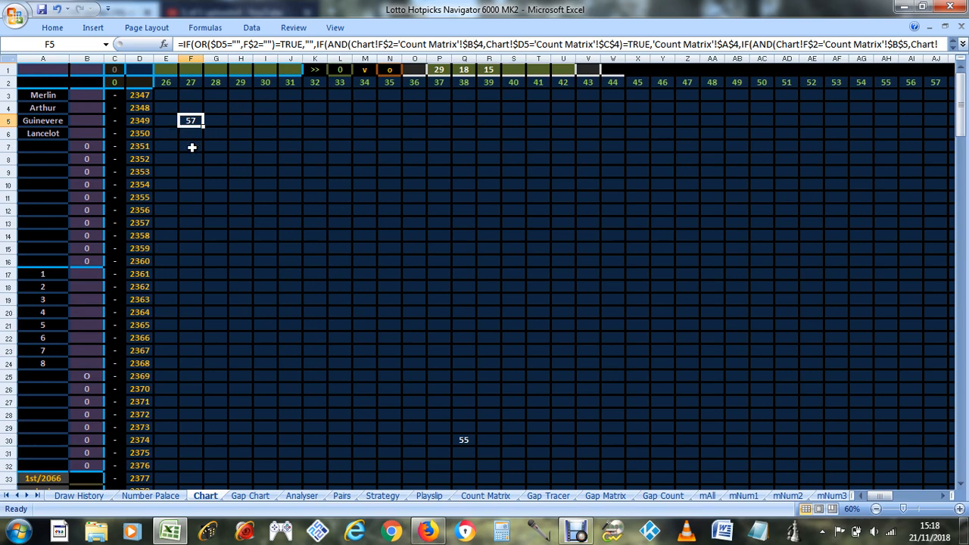
# - Record 57 in U1 as the last number in the list of picks
pyautogui.click(563, 70)
pyautogui.write('57')
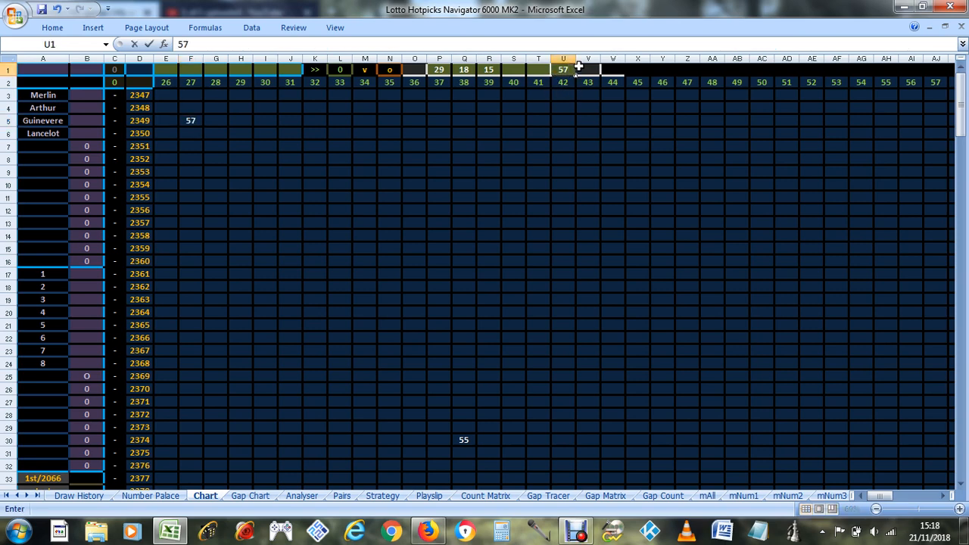
pyautogui.press('Left')
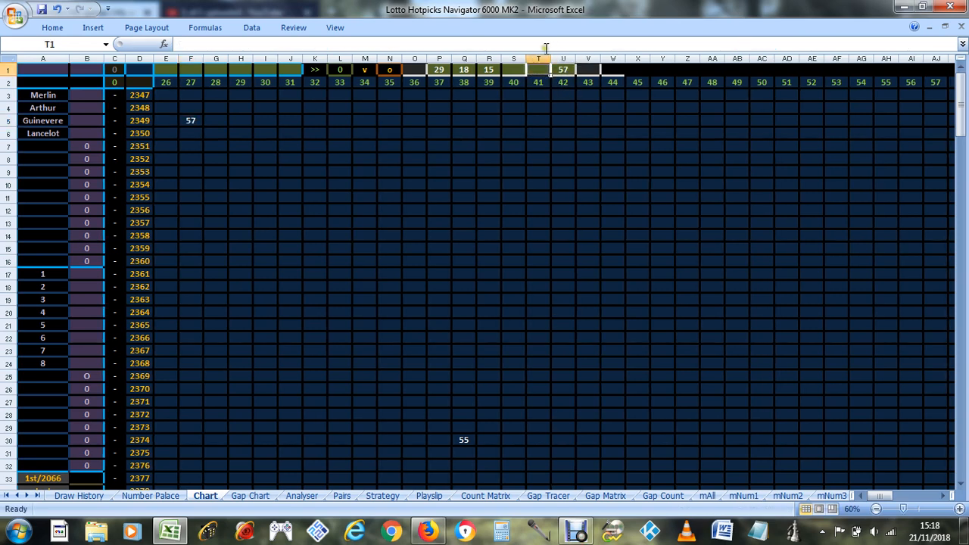
# - Check the M. O/d for F. result in B37 below the unfiltered chart
pyautogui.scroll(-6, 382, 305)
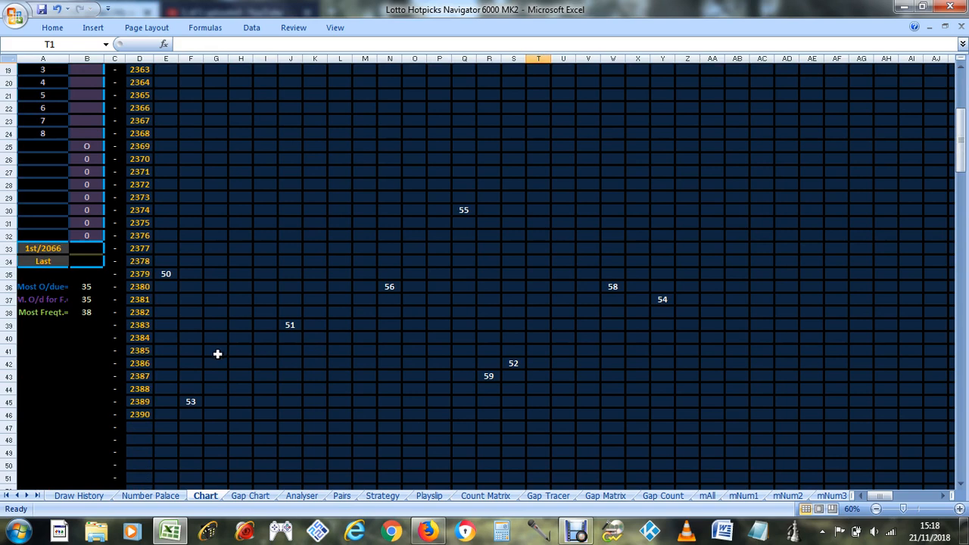
pyautogui.click(87, 299)
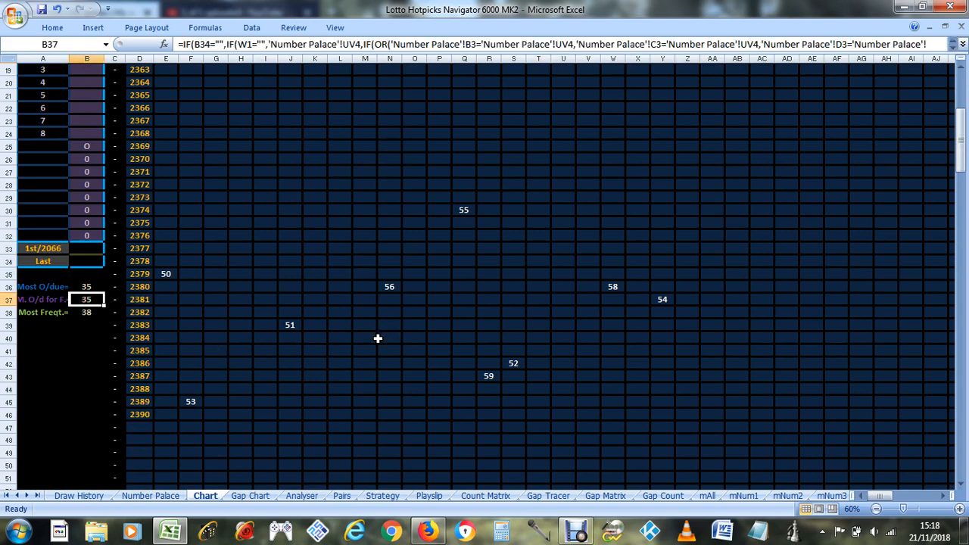
# - Check the Most O/due result in B36 and clear L1 on the Chart sheet to reverse the chart's direction to <<
pyautogui.click(95, 286)
pyautogui.scroll(6, 341, 333)
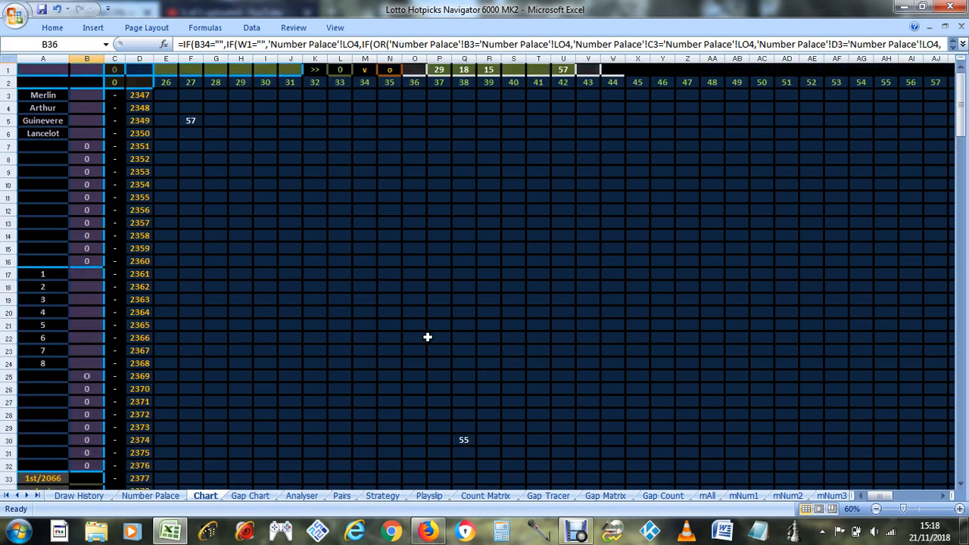
pyautogui.click(341, 69)
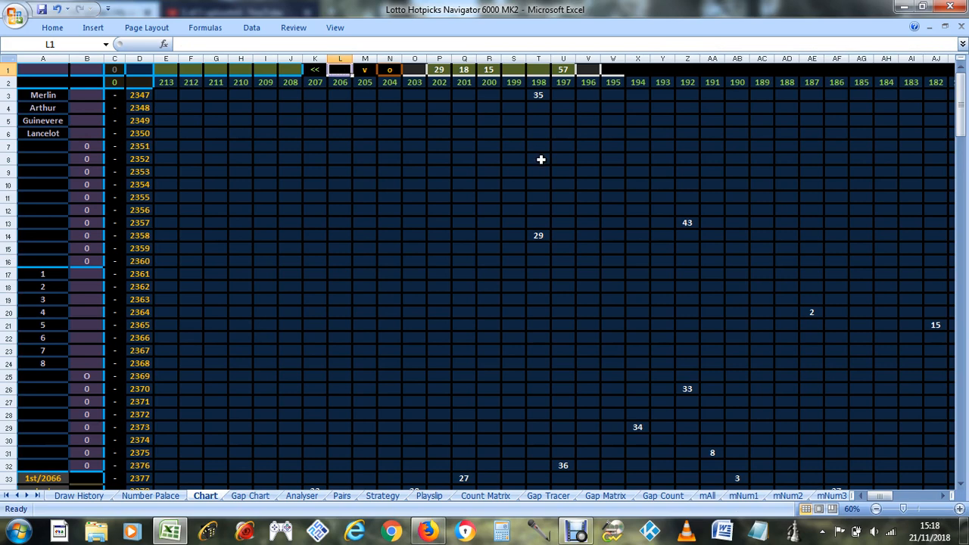
# - Examine the reversed chart down its draws, comparing 29 in T14 with 35 in T3 in the 198 column
pyautogui.scroll(-4, 437, 242)
pyautogui.scroll(4, 547, 282)
pyautogui.click(541, 236)
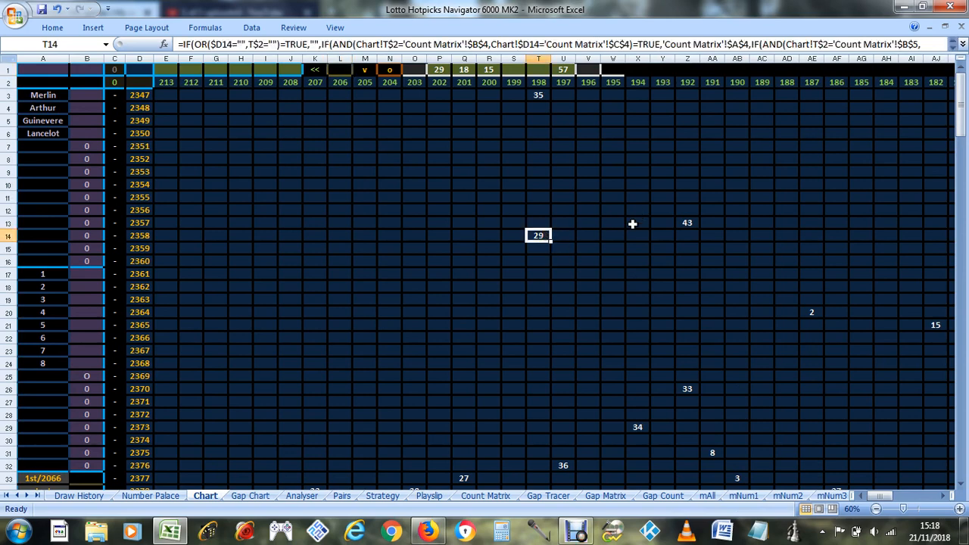
pyautogui.click(538, 94)
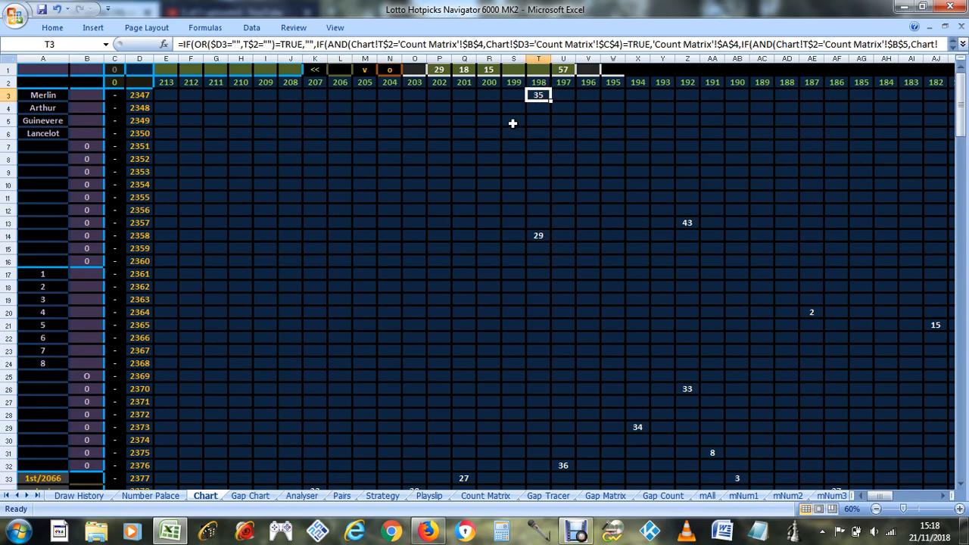
pyautogui.scroll(-6, 563, 405)
pyautogui.scroll(6, 553, 456)
# - Record 35 in T1, just before 57 in the list of picks
pyautogui.click(542, 69)
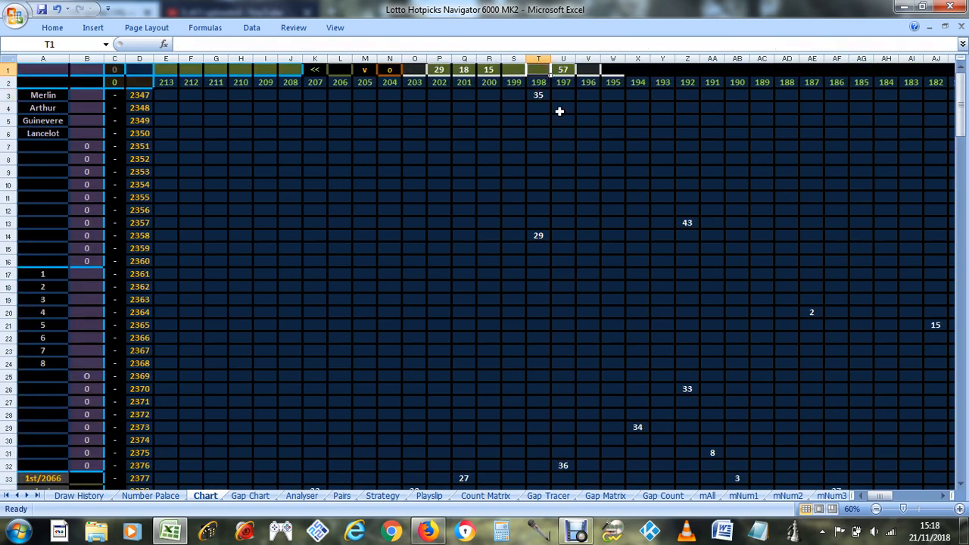
pyautogui.write('35')
pyautogui.press('Return')
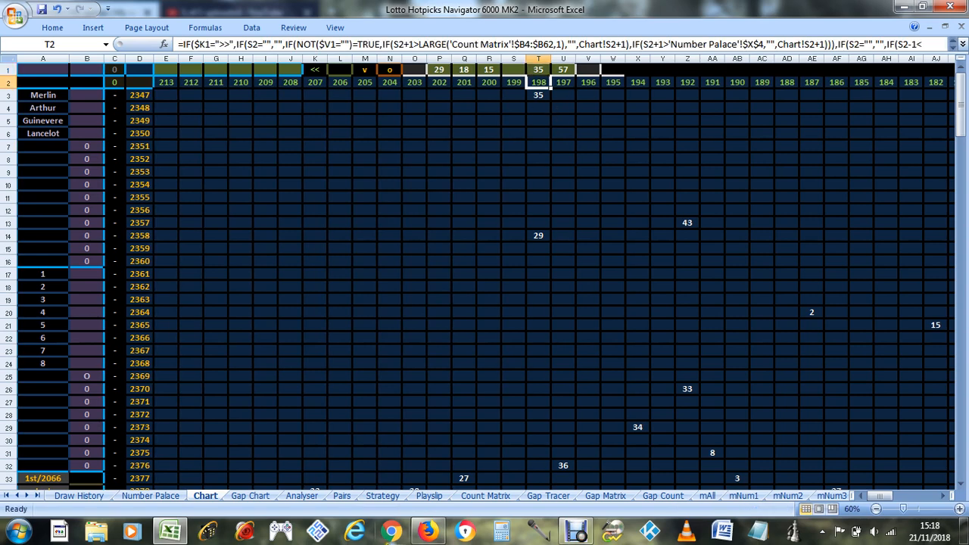
# - Examine the O column results in E4:E7 on the Analyser sheet
pyautogui.click(299, 496)
pyautogui.moveTo(210, 152); pyautogui.dragTo(226, 255)
pyautogui.click(224, 255)
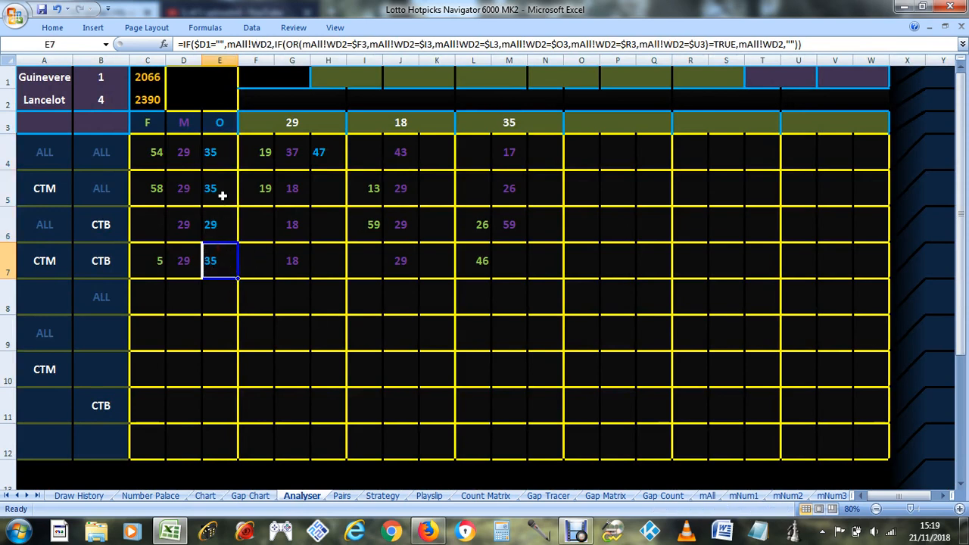
pyautogui.moveTo(222, 190); pyautogui.dragTo(218, 150)
pyautogui.click(227, 263)
# - Enter 15 in O3 as the fourth analysed number, after 35
pyautogui.click(597, 123)
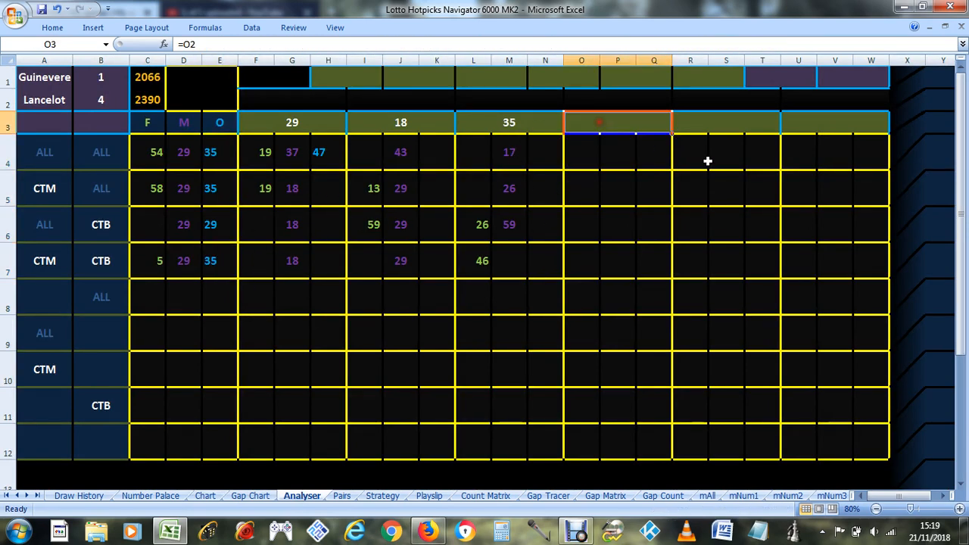
pyautogui.write('1')
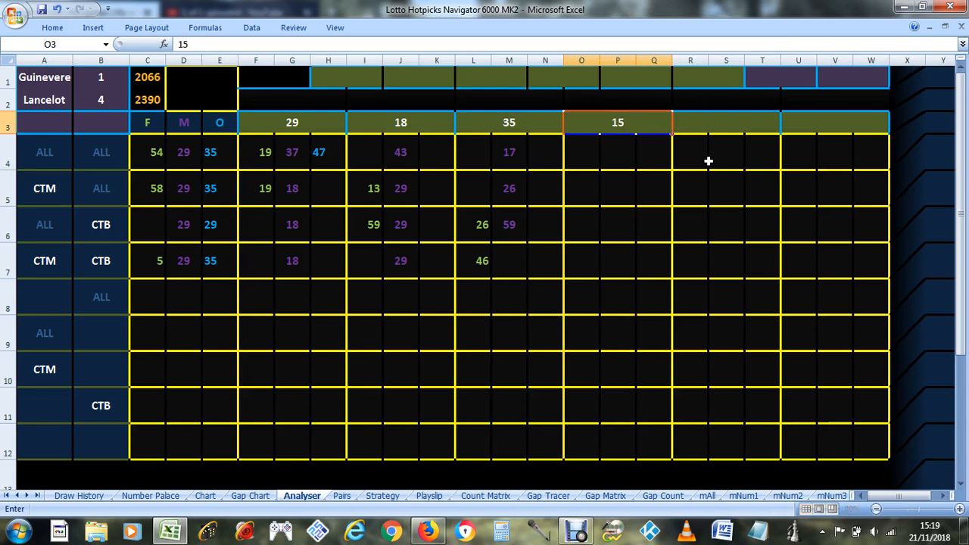
pyautogui.write('5')
pyautogui.press('Return')
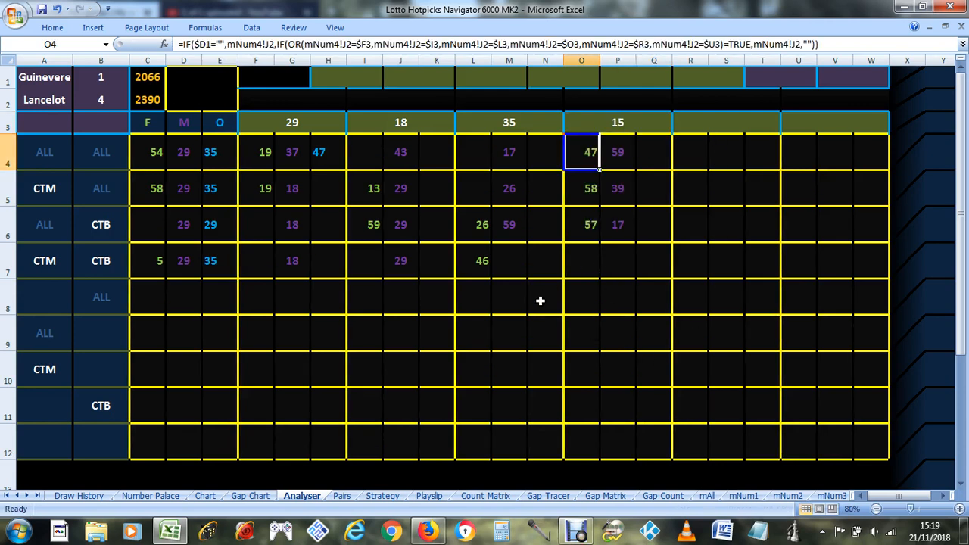
# - Check the M results for 35 in M4 and 15 in P6, and enter 17 in R3 as the fifth analysed number
pyautogui.click(512, 147)
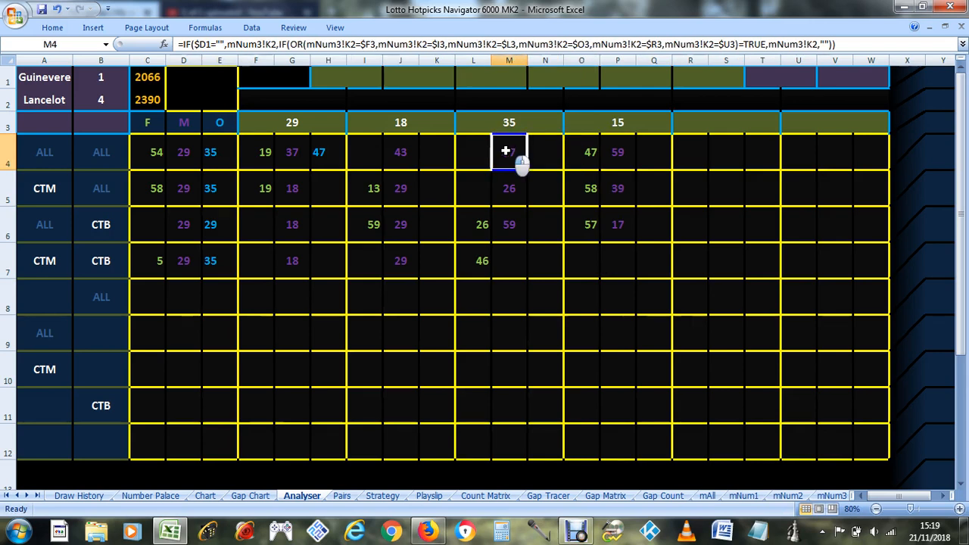
pyautogui.click(621, 226)
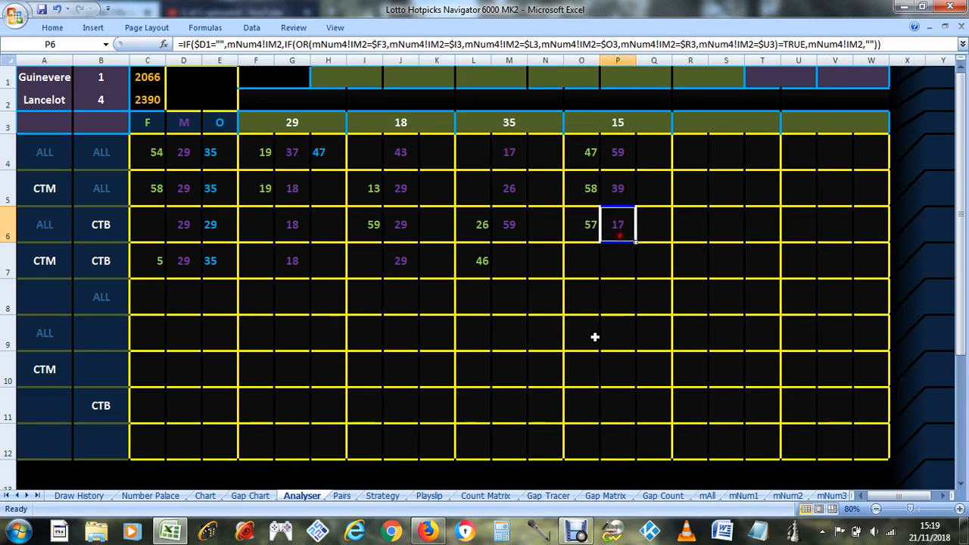
pyautogui.click(704, 113)
pyautogui.write('17')
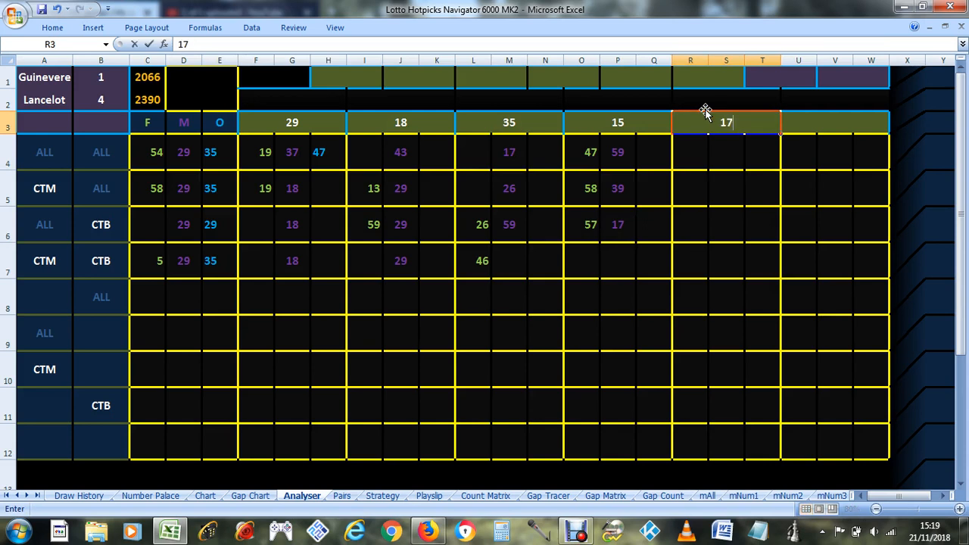
pyautogui.press('Return')
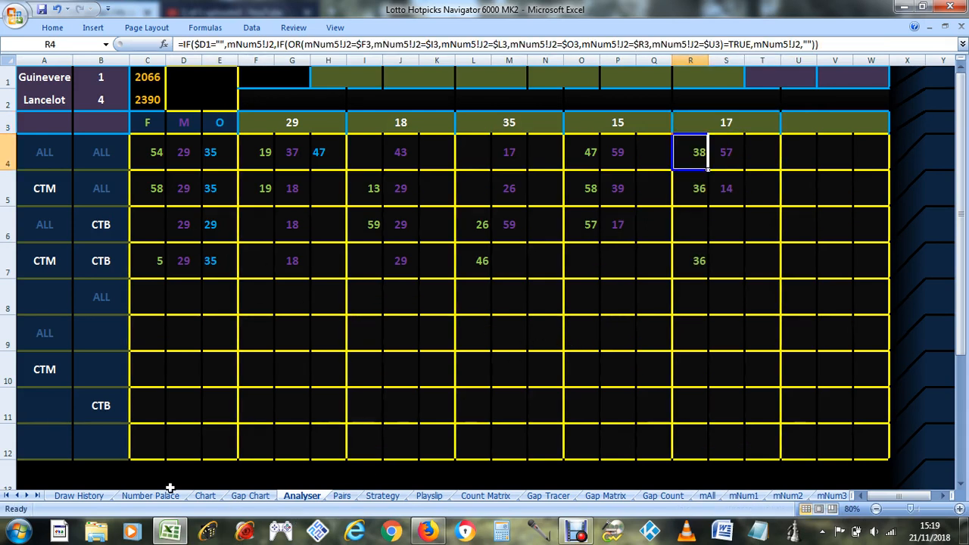
# - Switch to Firefox and expand the Sat 17 Nov 2018 results on the Lotto ticket page, comparing the played numbers with draw 2390
pyautogui.click(428, 532)
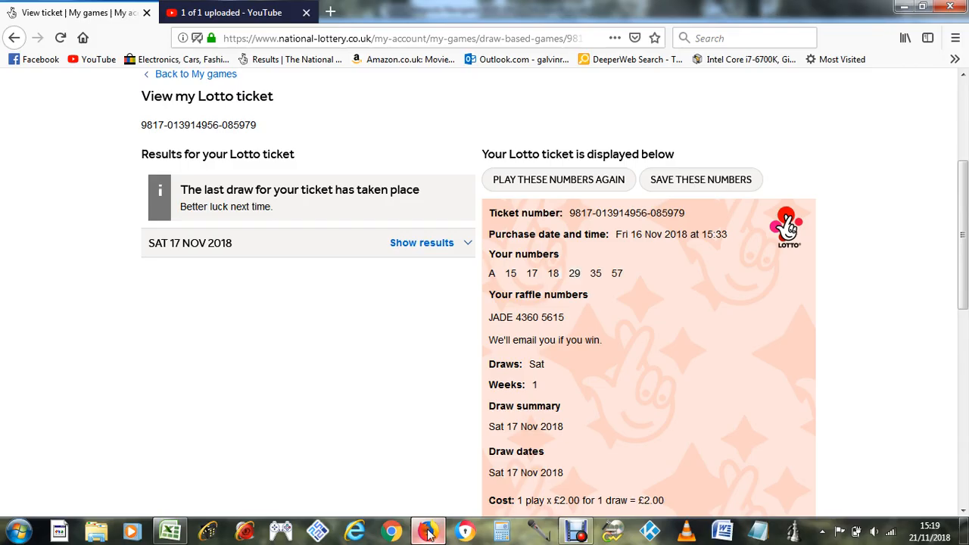
pyautogui.click(454, 243)
pyautogui.scroll(-3, 378, 424)
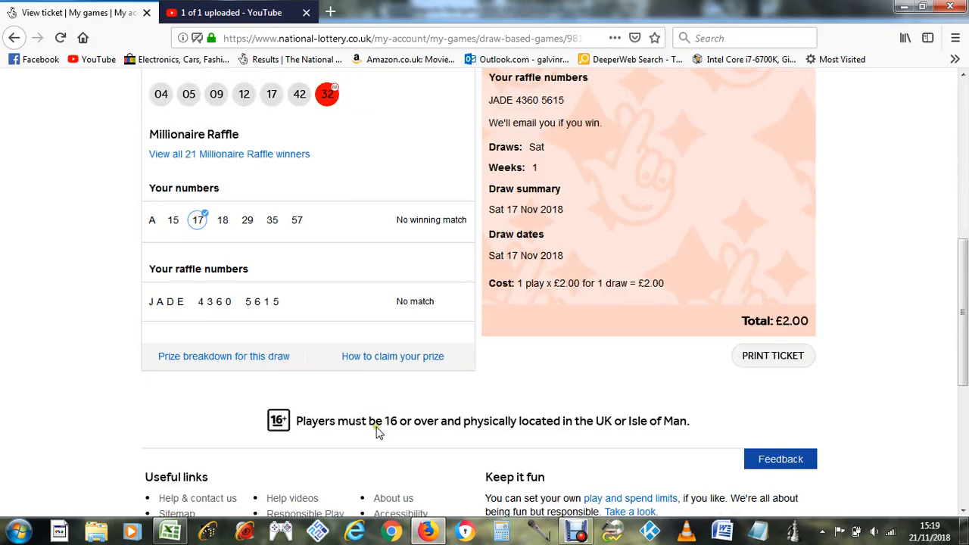
pyautogui.scroll(1, 372, 443)
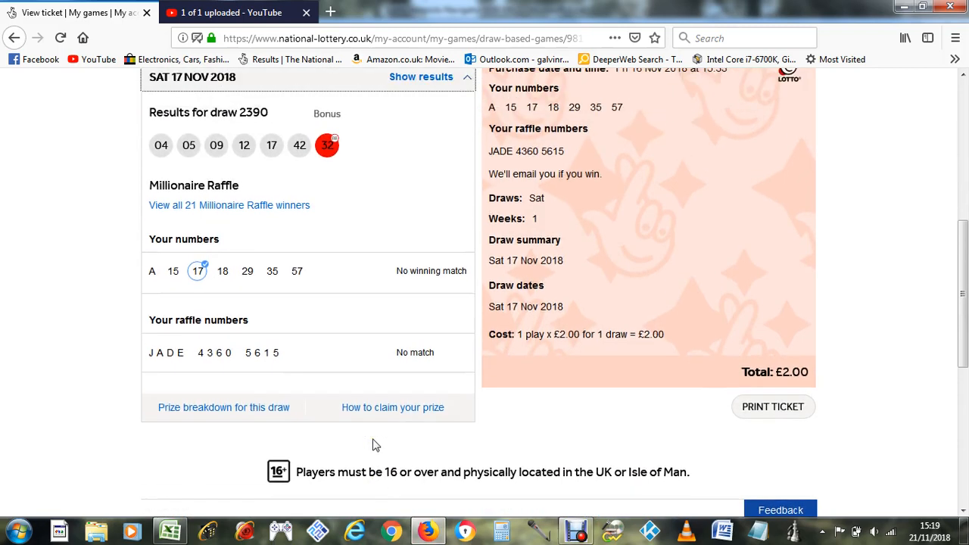
pyautogui.scroll(1, 372, 445)
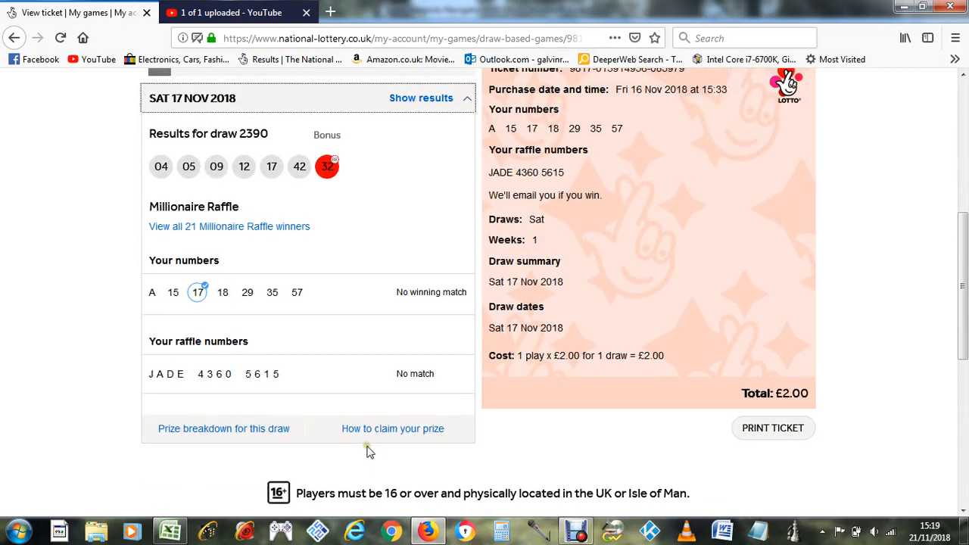
pyautogui.scroll(7, 370, 452)
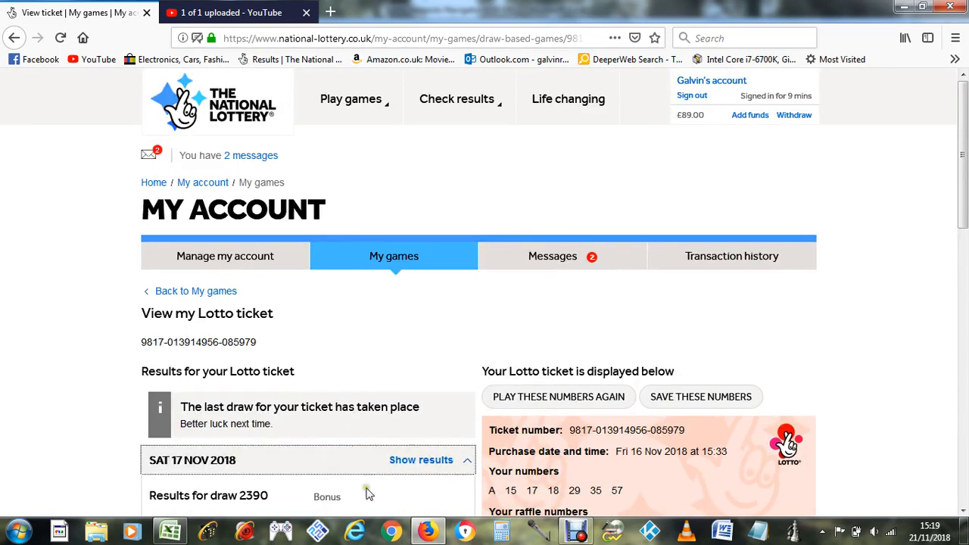
# - Return to the Excel workbook's Chart sheet and clear the filter entries in B3:B32
pyautogui.click(171, 531)
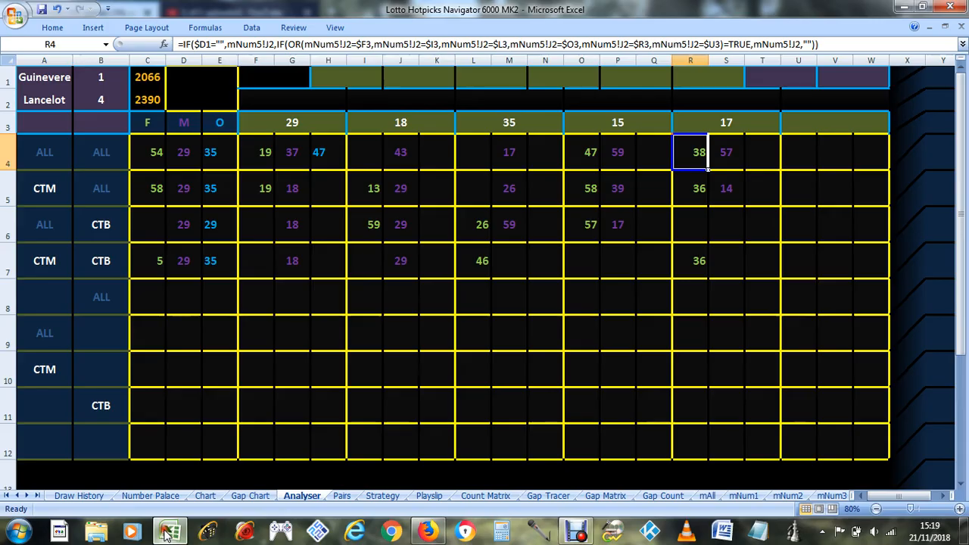
pyautogui.click(203, 496)
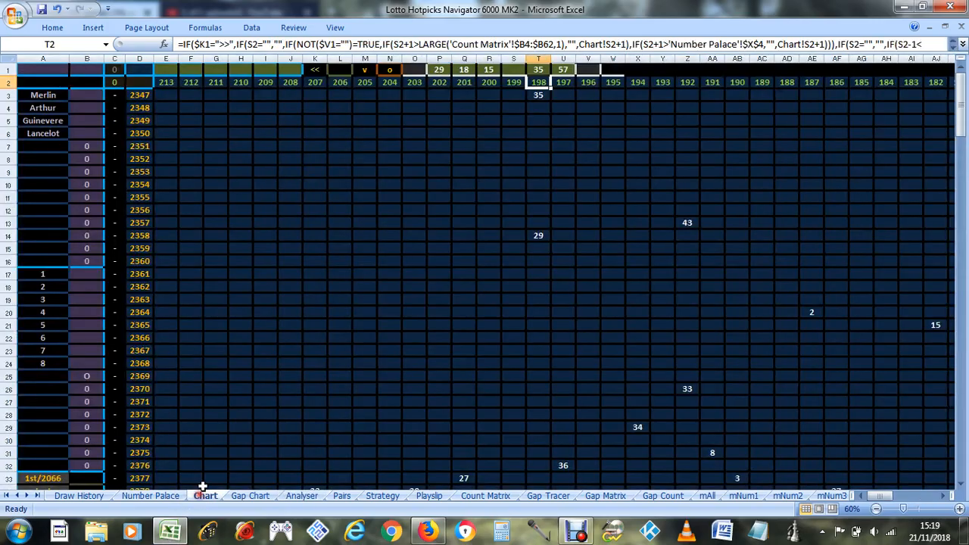
pyautogui.scroll(-8, 216, 268)
pyautogui.scroll(8, 218, 277)
pyautogui.click(224, 70)
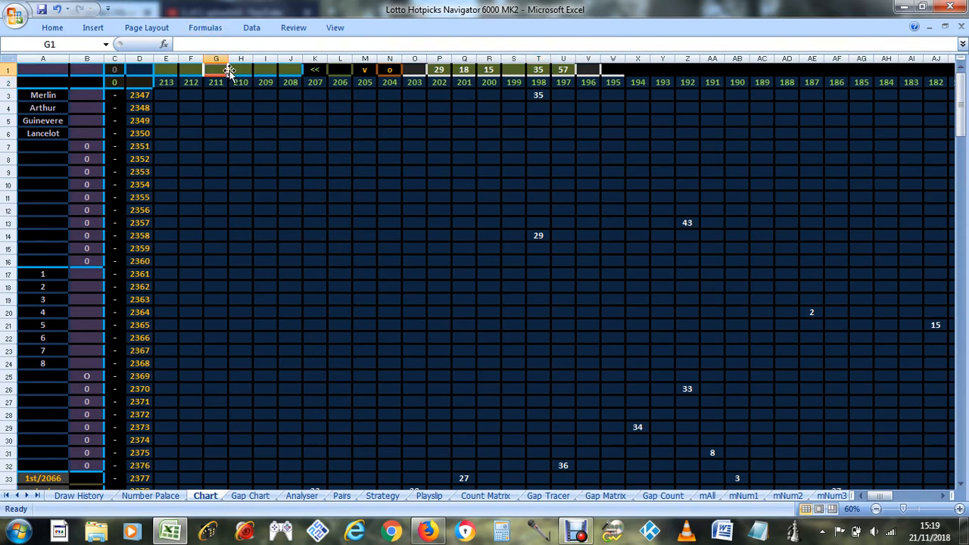
pyautogui.moveTo(78, 98); pyautogui.dragTo(86, 469)
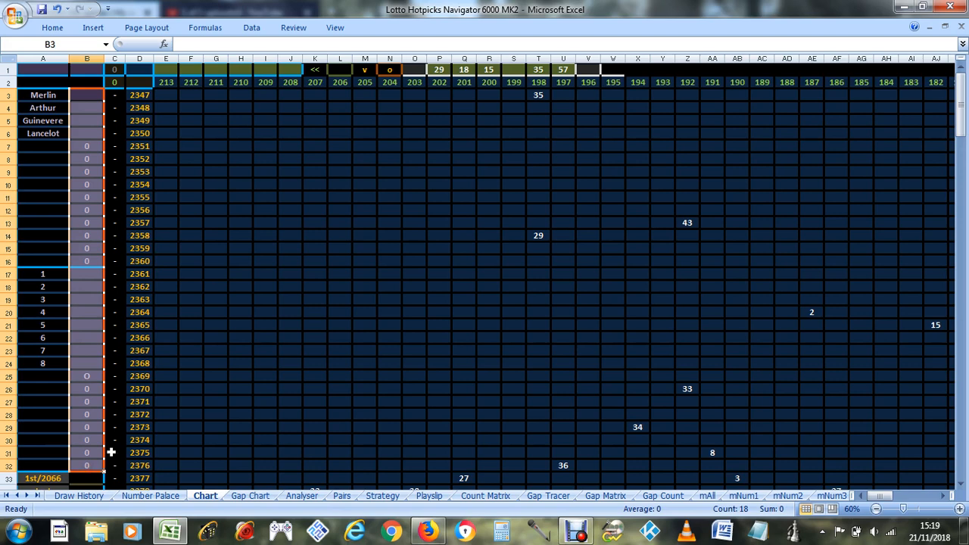
pyautogui.press('Delete')
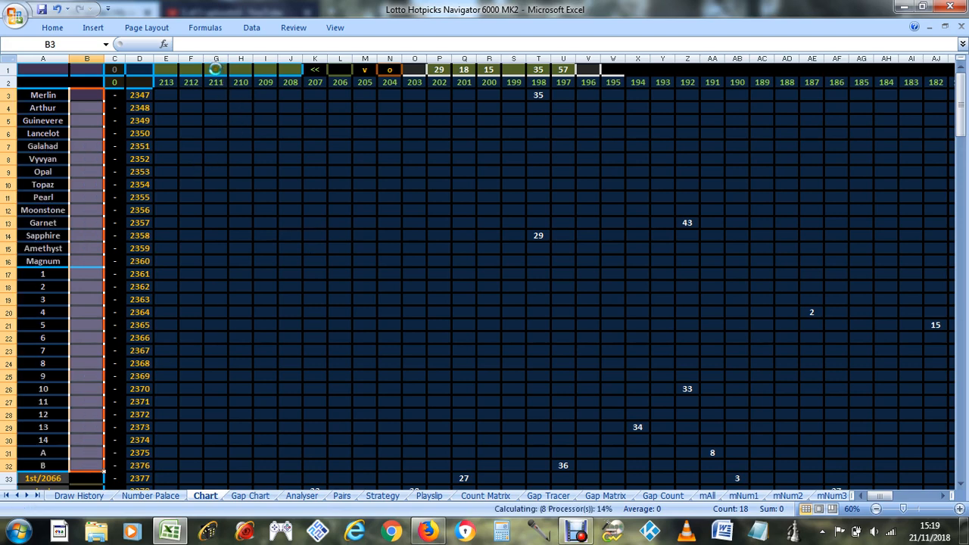
# - Filter the chart by number 17 in G1 and review its draws down to 2390
pyautogui.click(216, 68)
pyautogui.write('17')
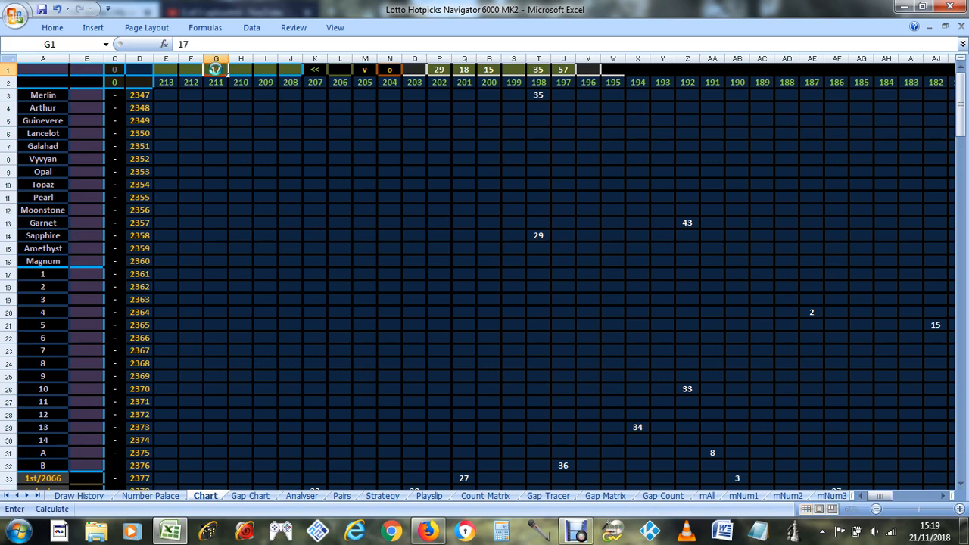
pyautogui.press('Return')
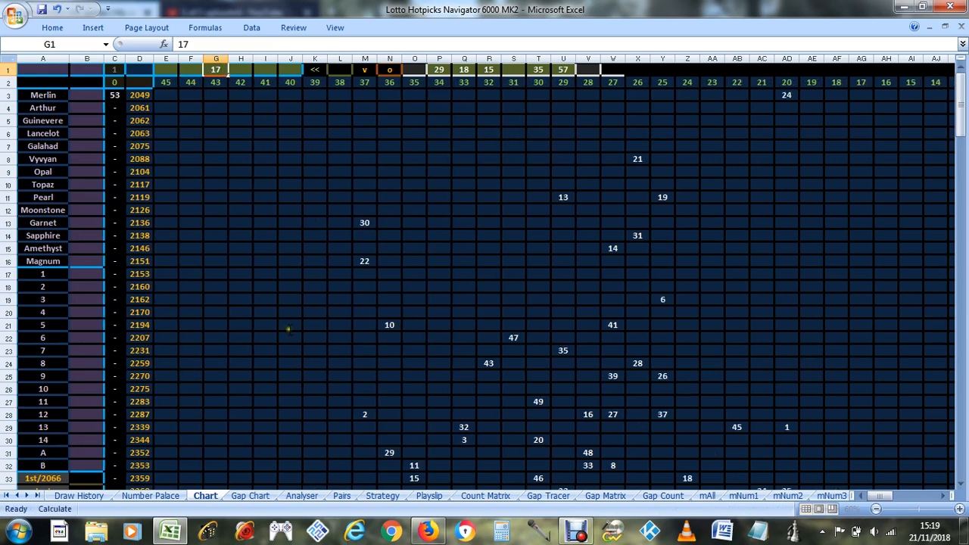
pyautogui.scroll(-4, 287, 379)
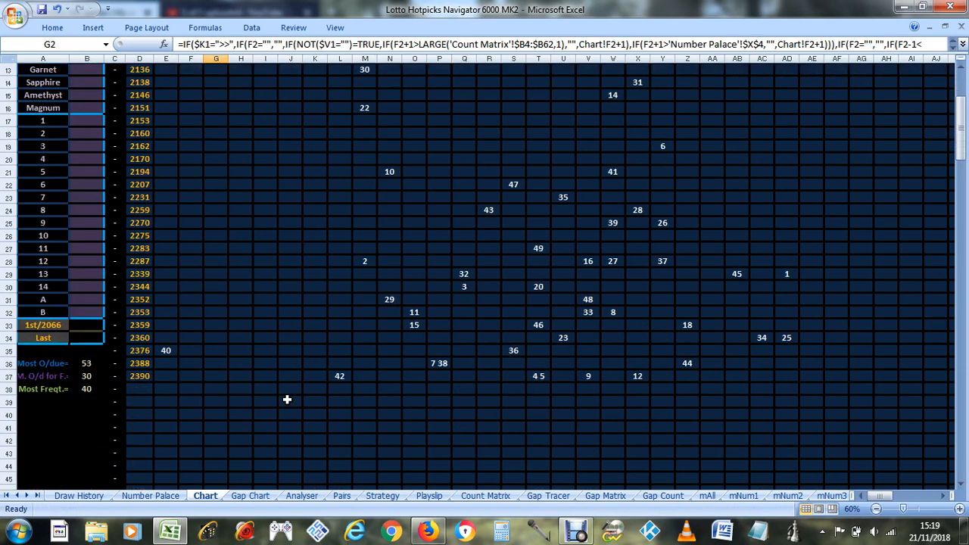
# - Examine the Gap Chart for 17 at 60% zoom, checking B30 at draw 2360 and the empty row after draw 2390
pyautogui.click(249, 496)
pyautogui.scroll(-6, 286, 325)
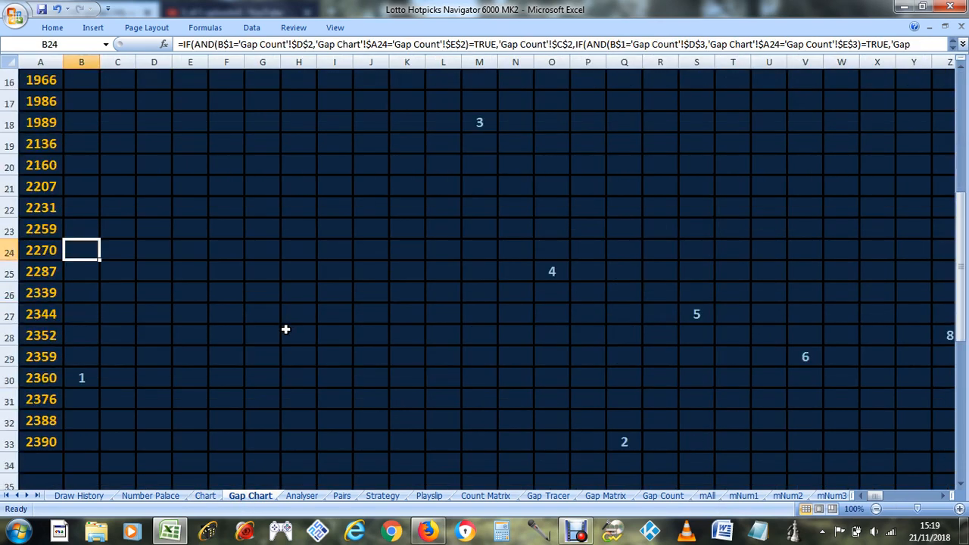
pyautogui.scroll(6, 254, 350)
pyautogui.scroll(-5, 254, 350)
pyautogui.click(92, 375)
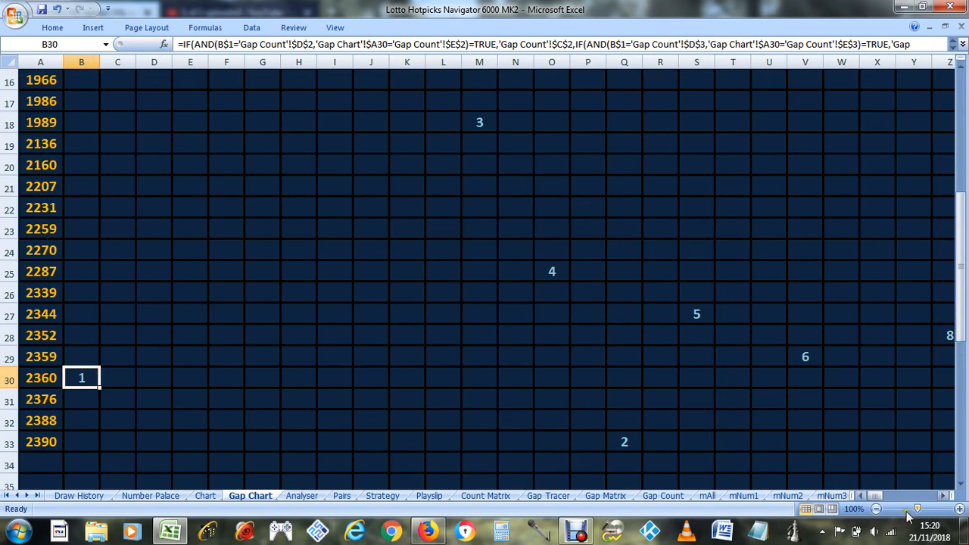
pyautogui.click(875, 509)
pyautogui.click(876, 508)
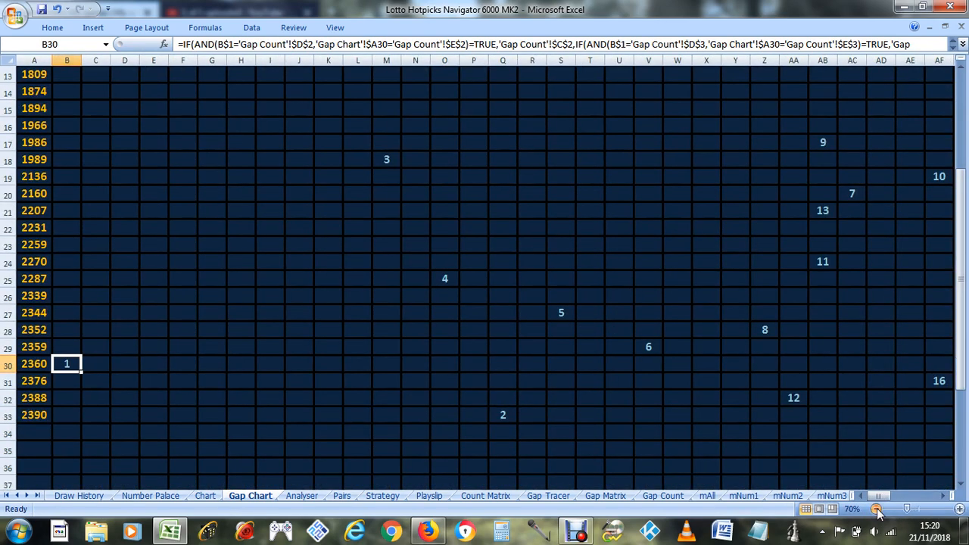
pyautogui.click(875, 508)
pyautogui.click(875, 508)
pyautogui.scroll(3, 738, 415)
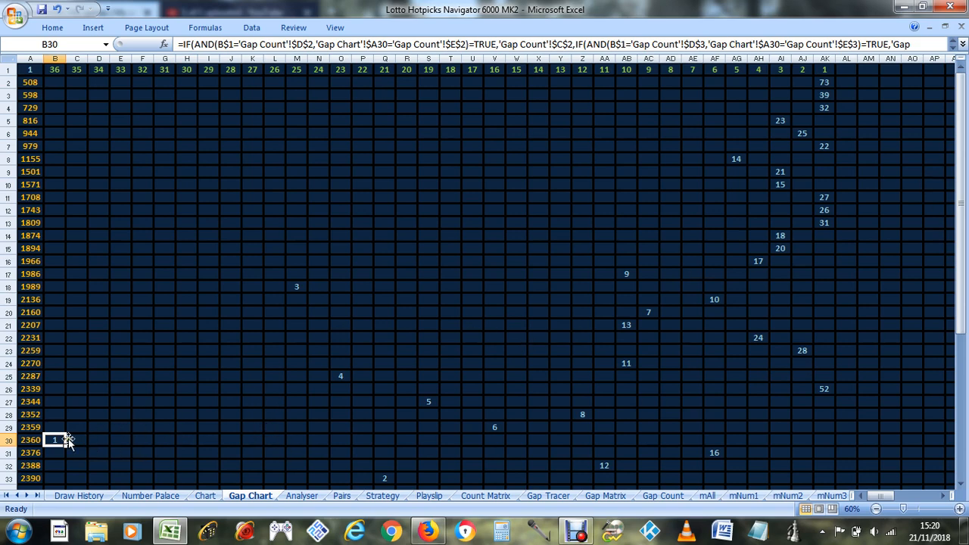
pyautogui.scroll(-1, 83, 410)
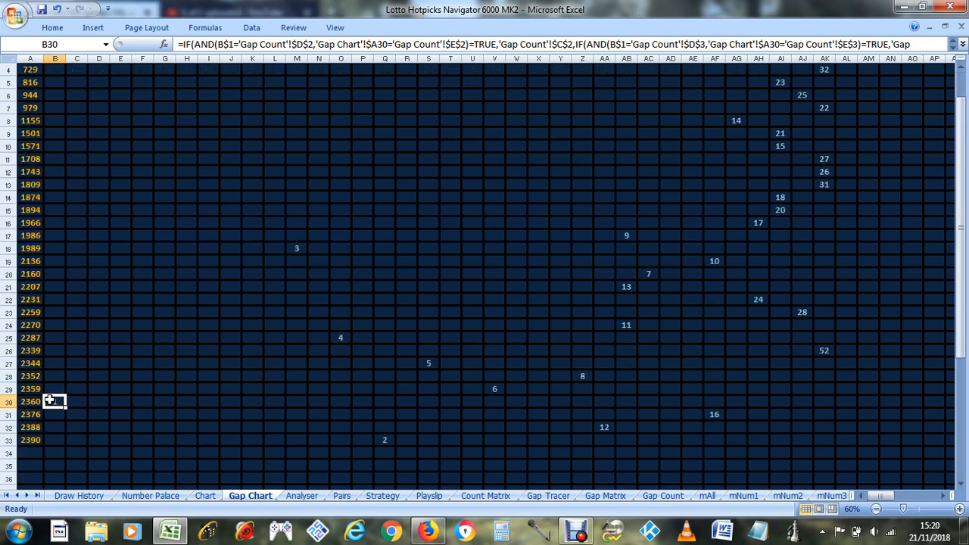
pyautogui.click(36, 452)
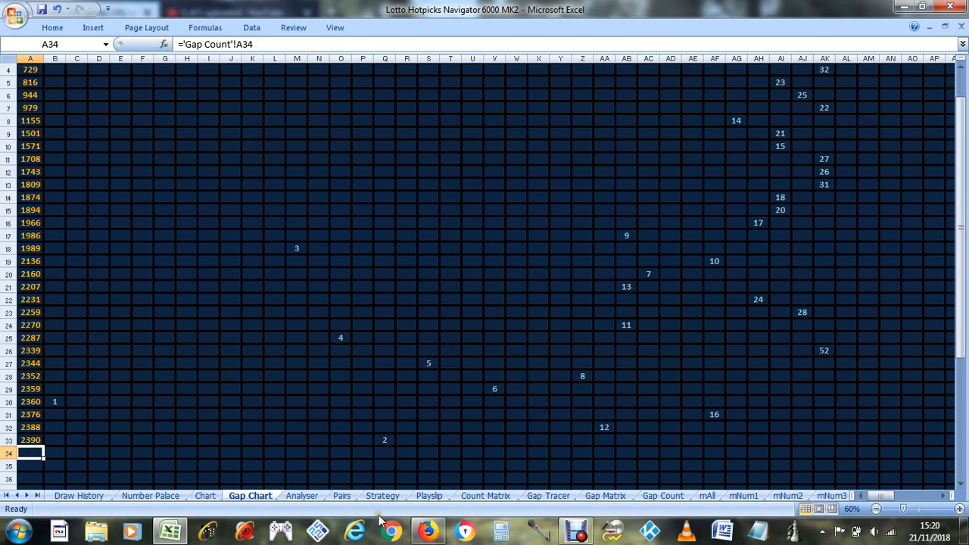
# - Return to the Analyser sheet and check the 17 heading in R3
pyautogui.click(303, 496)
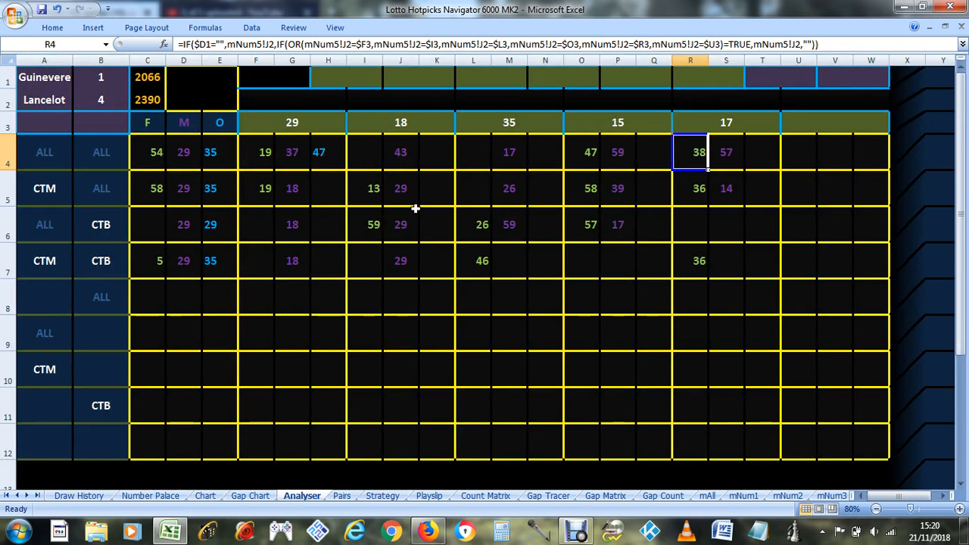
pyautogui.click(743, 118)
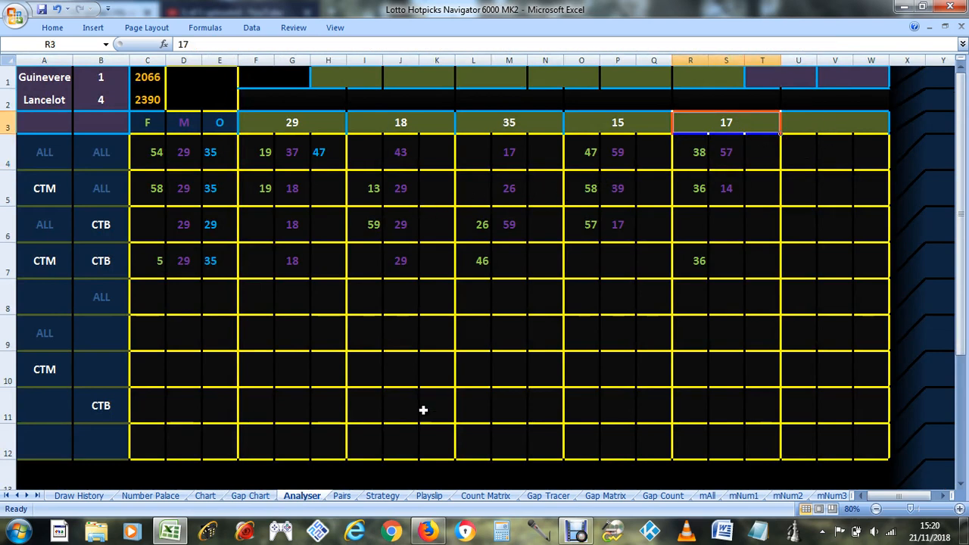
# - Check the played numbers on the Lotto ticket in Firefox, return to Excel and enter 57 in the Analyser's U3 heading
pyautogui.click(426, 532)
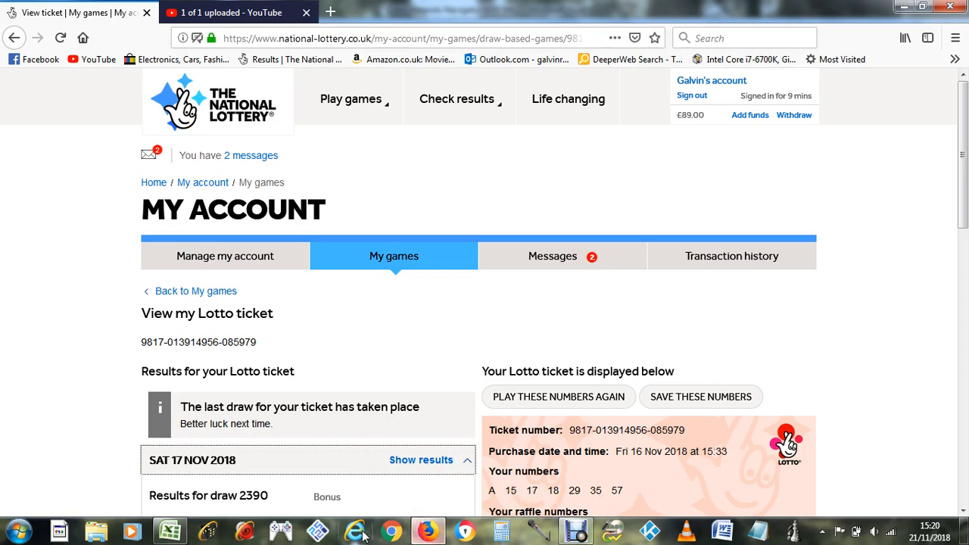
pyautogui.click(170, 531)
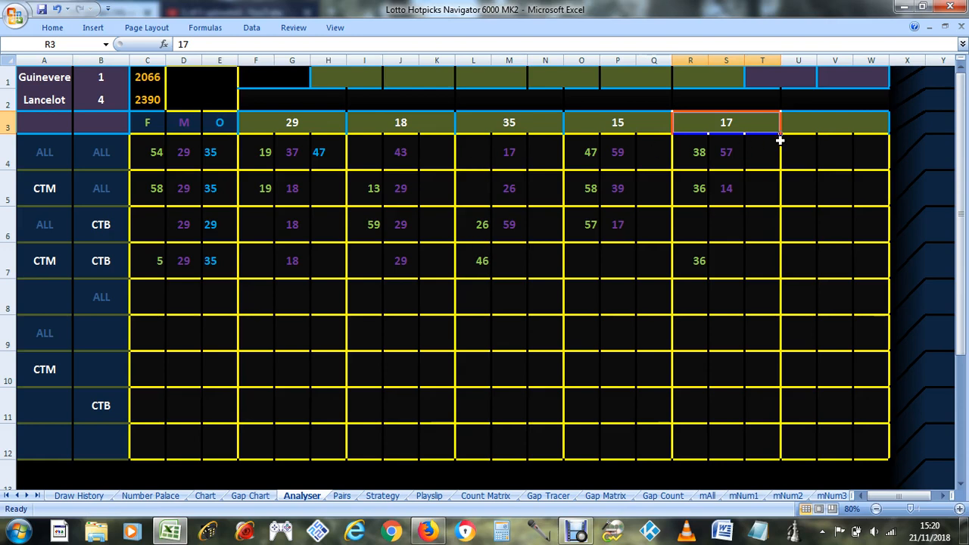
pyautogui.click(814, 125)
pyautogui.write('57')
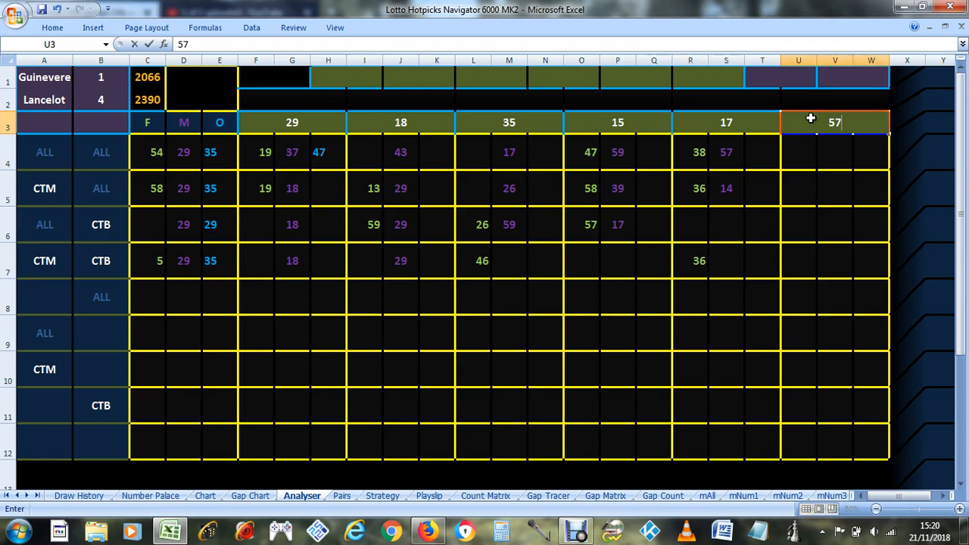
pyautogui.press('Return')
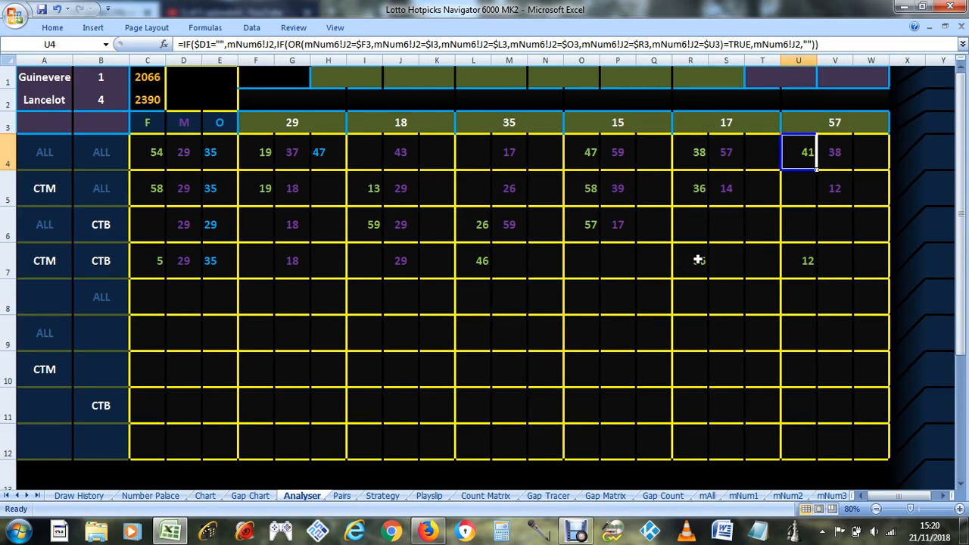
# - Examine the Analyser's 17 heading in R3 and the F column results in C4, C7 and C6
pyautogui.click(735, 124)
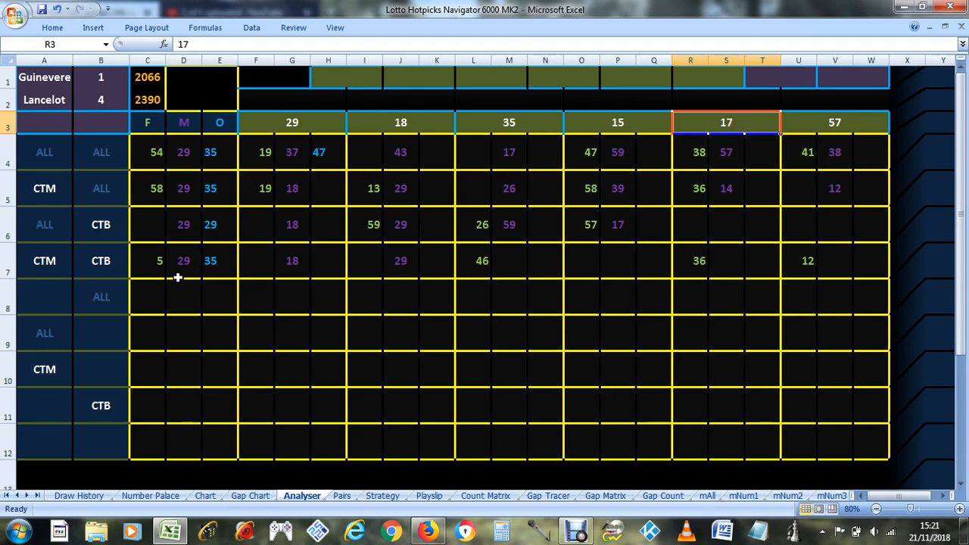
pyautogui.click(159, 146)
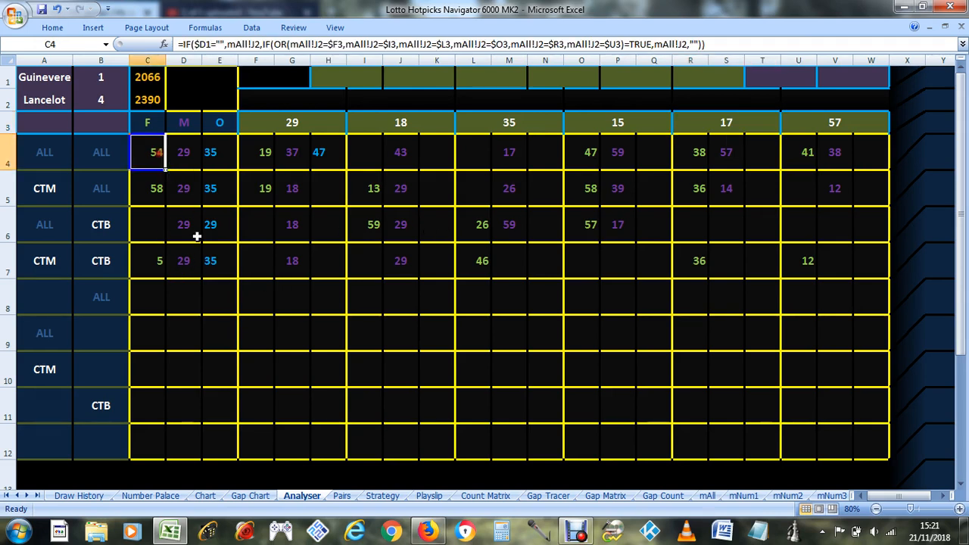
pyautogui.moveTo(168, 262); pyautogui.dragTo(162, 261)
pyautogui.click(153, 258)
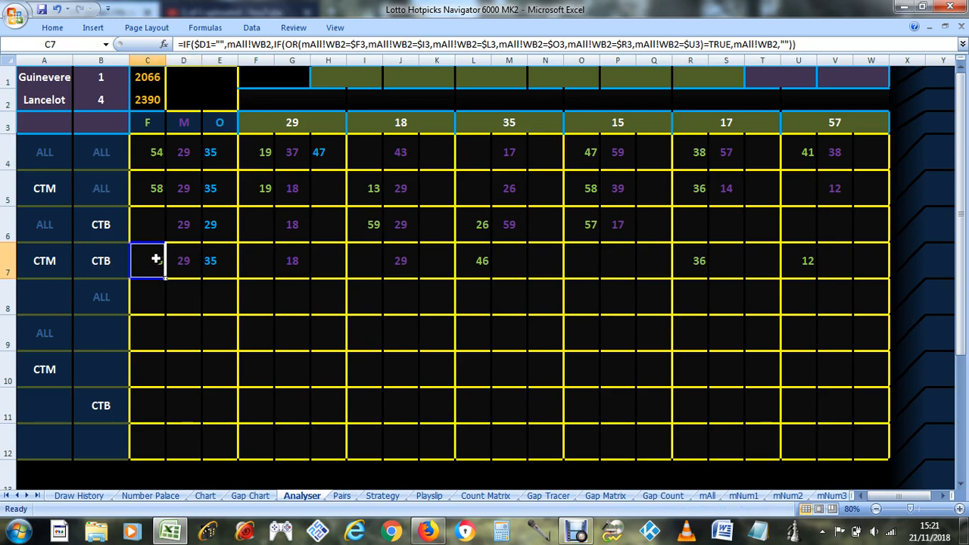
pyautogui.click(150, 222)
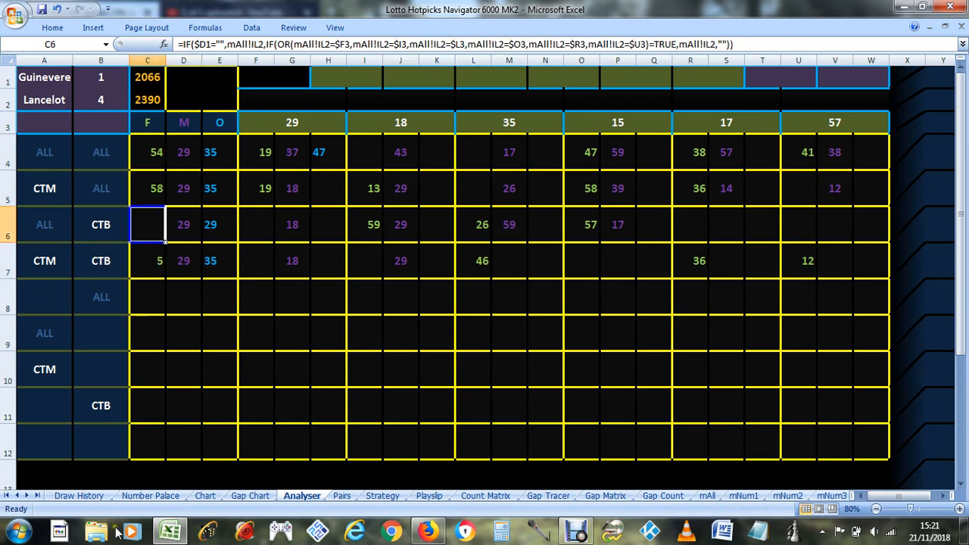
# - Set the Chart sheet's 1st/2066 entry in B33 to 2066 and check C6:E6 on the Analyser sheet
pyautogui.click(205, 495)
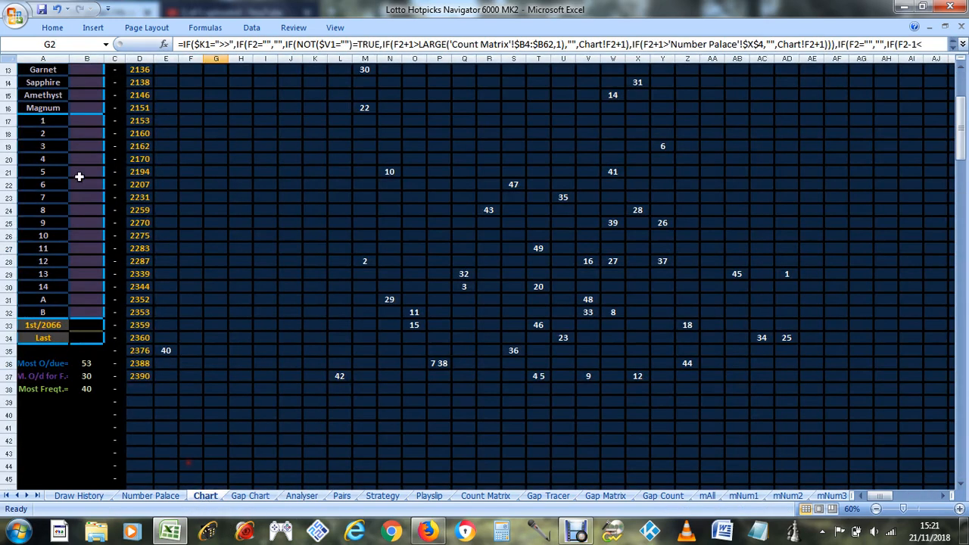
pyautogui.click(82, 477)
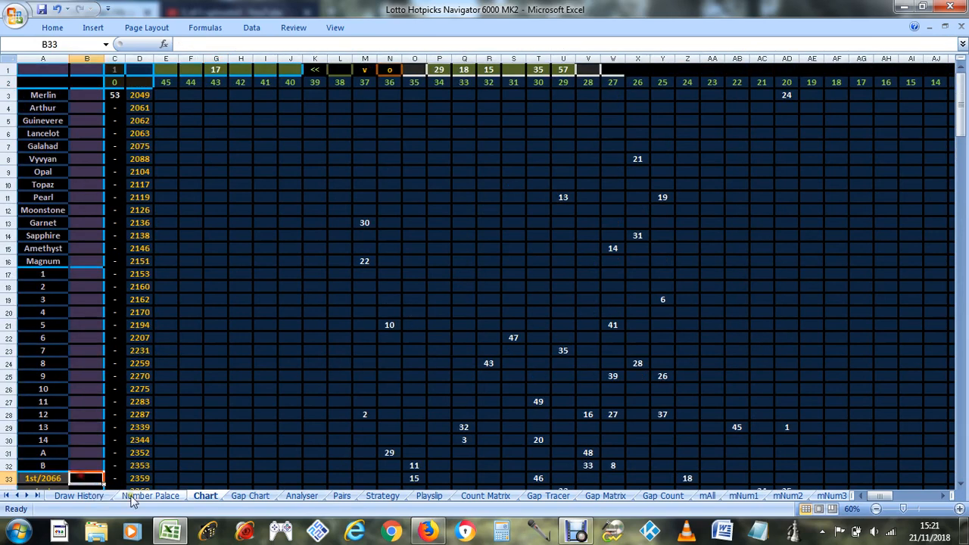
pyautogui.write('2066')
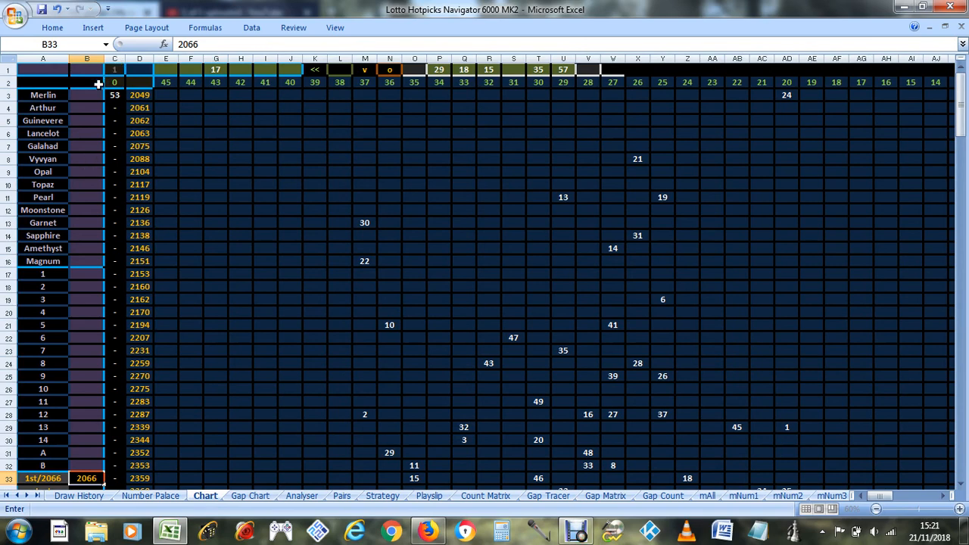
pyautogui.press('Return')
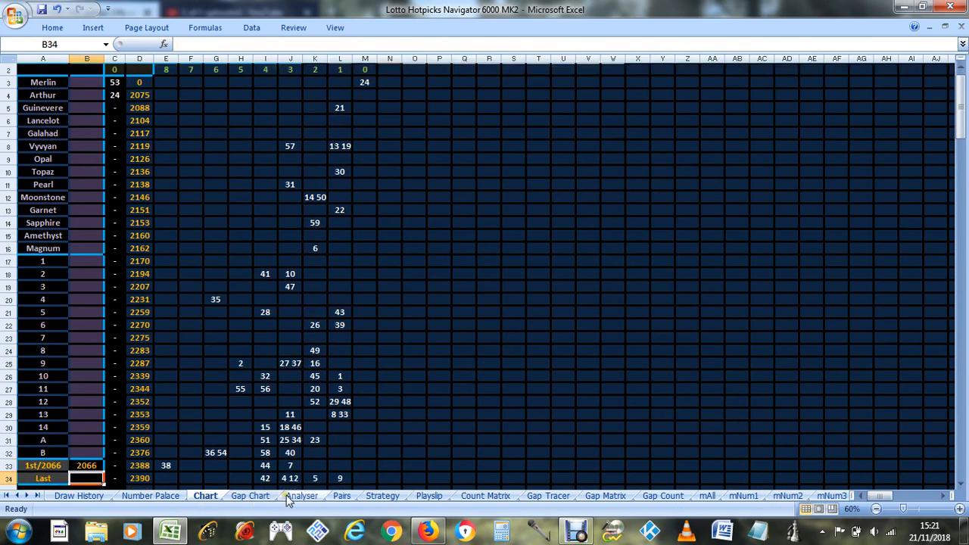
pyautogui.click(287, 496)
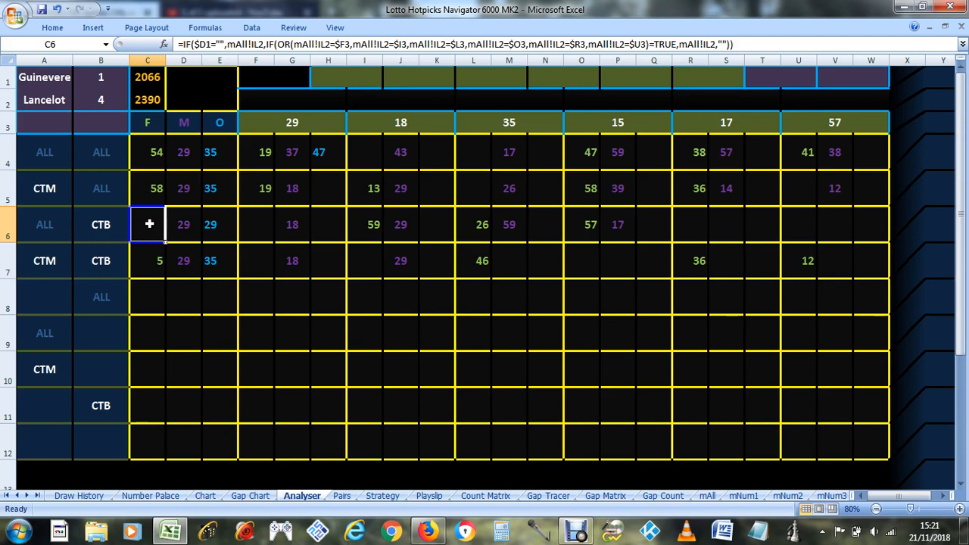
pyautogui.moveTo(149, 224); pyautogui.dragTo(217, 227)
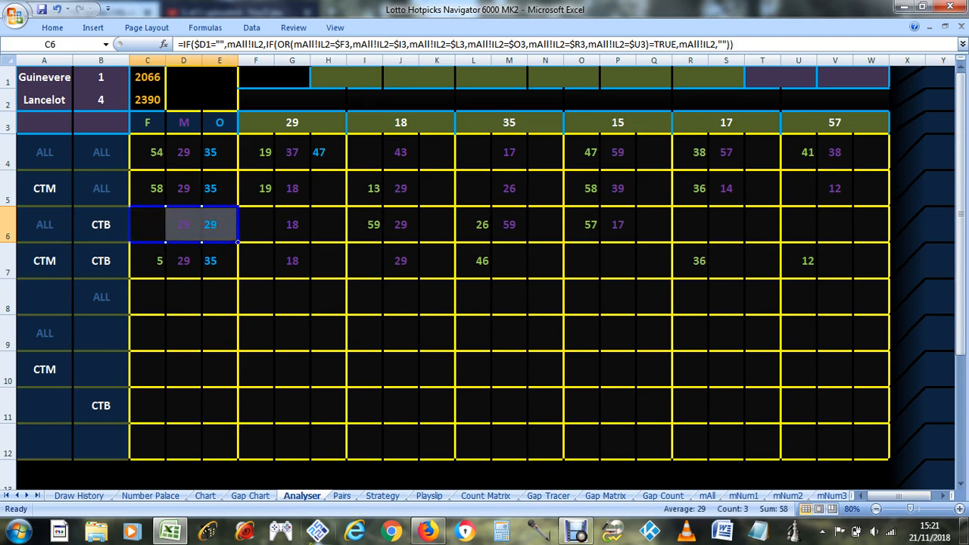
# - Mark filter cells B21 and B20 on the Chart sheet with O
pyautogui.click(205, 496)
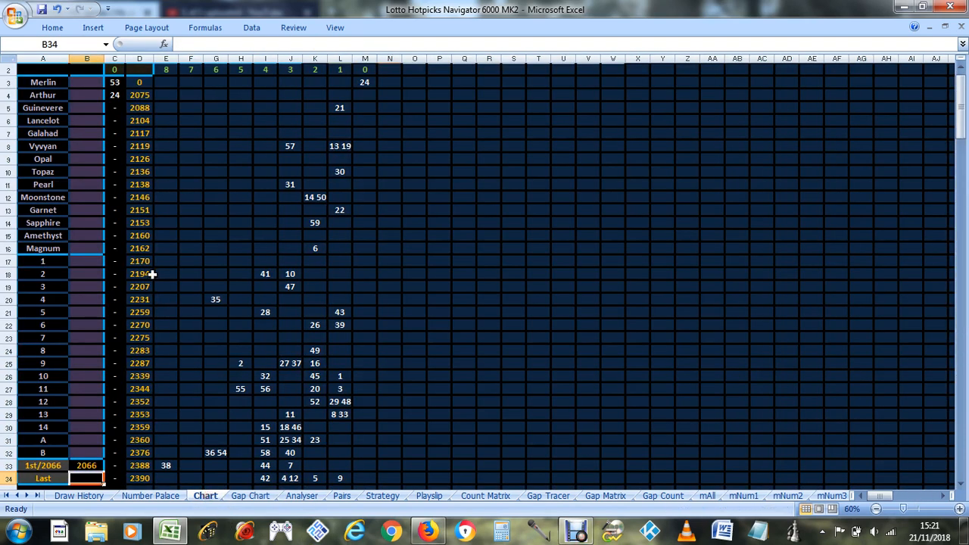
pyautogui.click(87, 83)
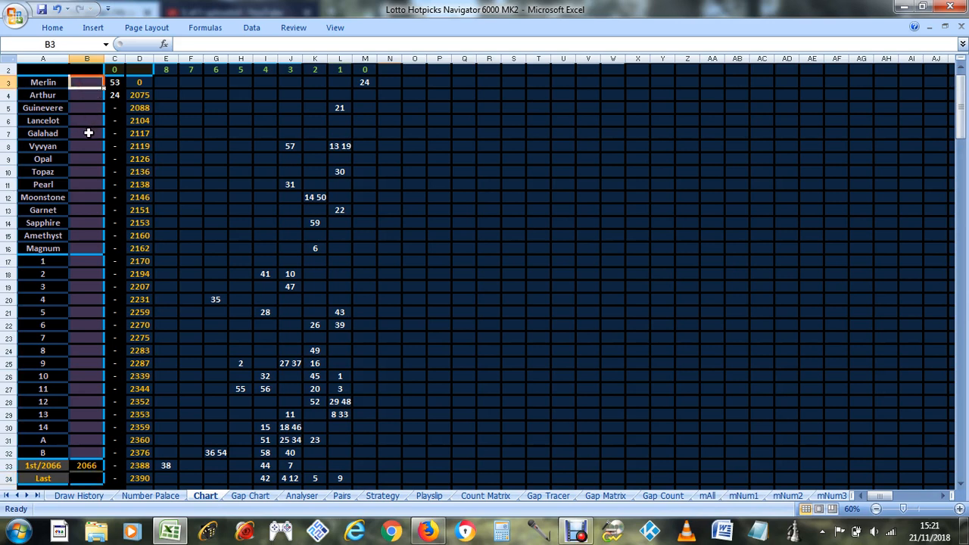
pyautogui.click(95, 310)
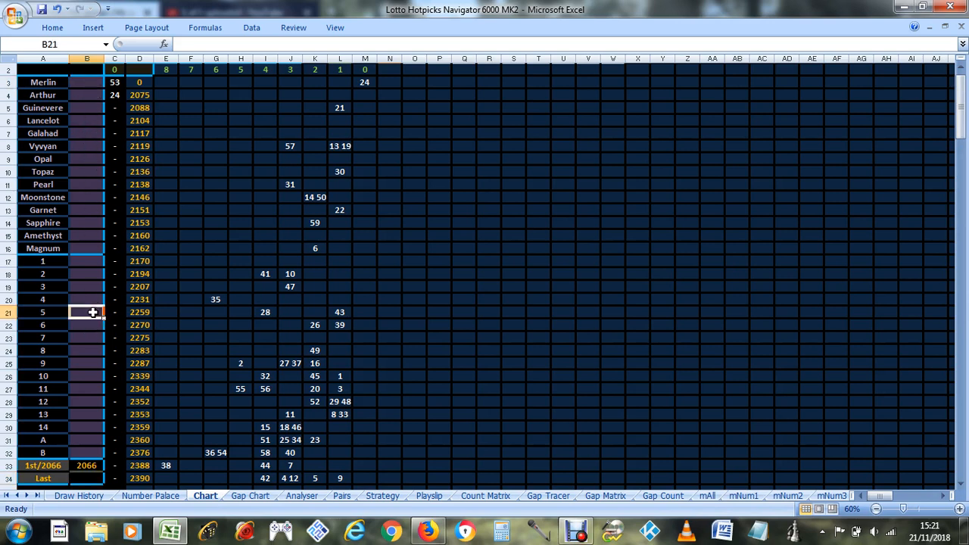
pyautogui.write('O')
pyautogui.press('Return')
pyautogui.press('Up')
pyautogui.write('O')
pyautogui.press('Up')
pyautogui.press('Up')
pyautogui.scroll(1, 94, 354)
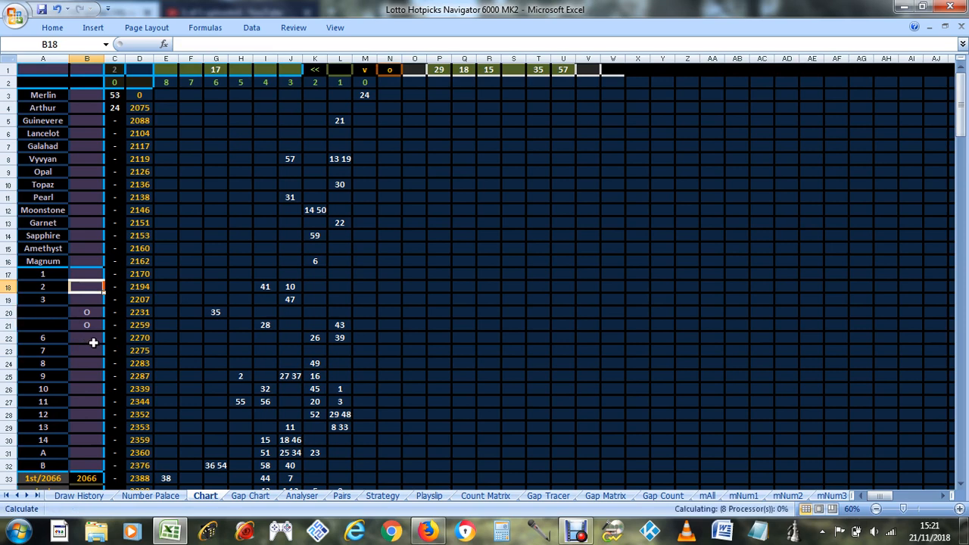
# - Mark filter cells B22, B23 and B24 with O and clear the mark in B20
pyautogui.click(90, 338)
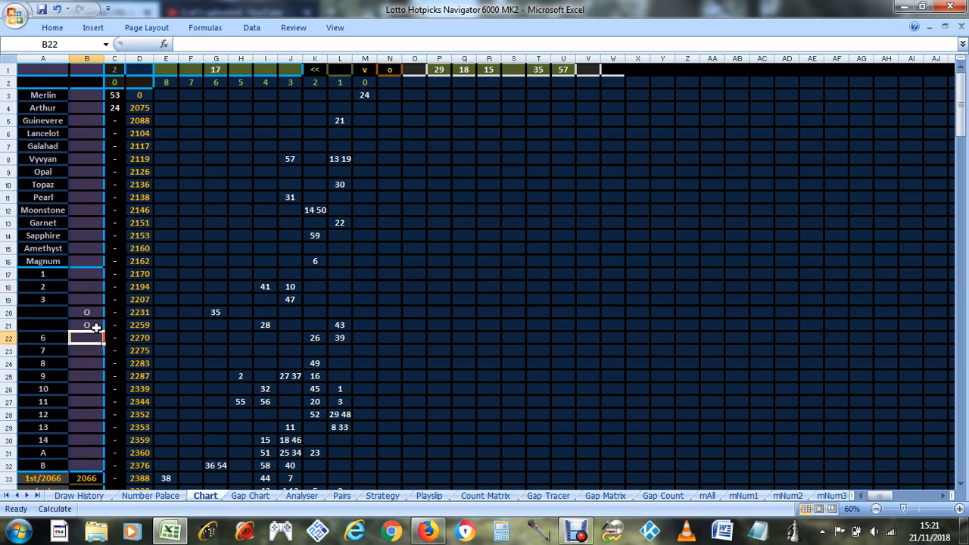
pyautogui.write('O')
pyautogui.press('Down')
pyautogui.write('O')
pyautogui.press('Down')
pyautogui.write('O')
pyautogui.click(90, 310)
pyautogui.press('Delete')
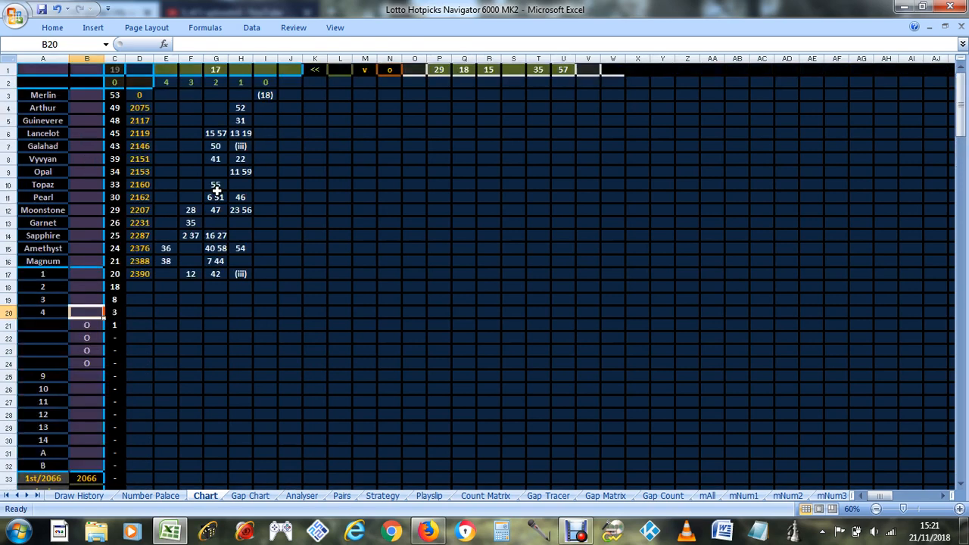
# - Clear number 17 from G1, enter O in L1 and review the chart down to draw 2390
pyautogui.click(214, 70)
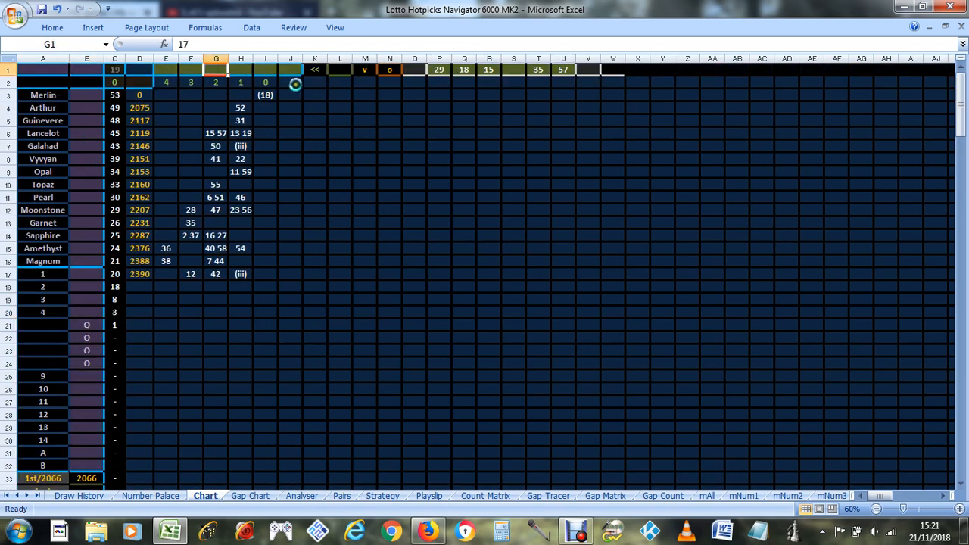
pyautogui.click(365, 72)
pyautogui.click(340, 68)
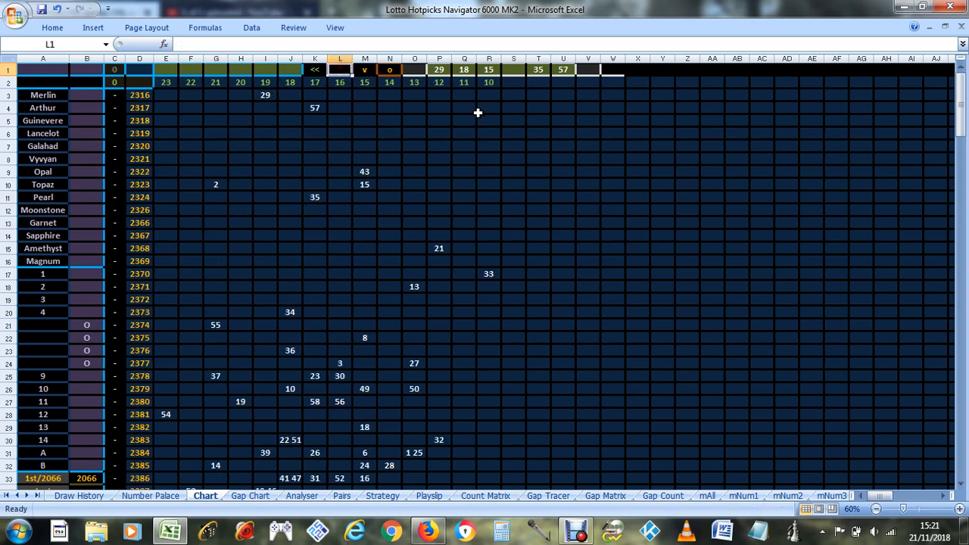
pyautogui.write('O')
pyautogui.press('Return')
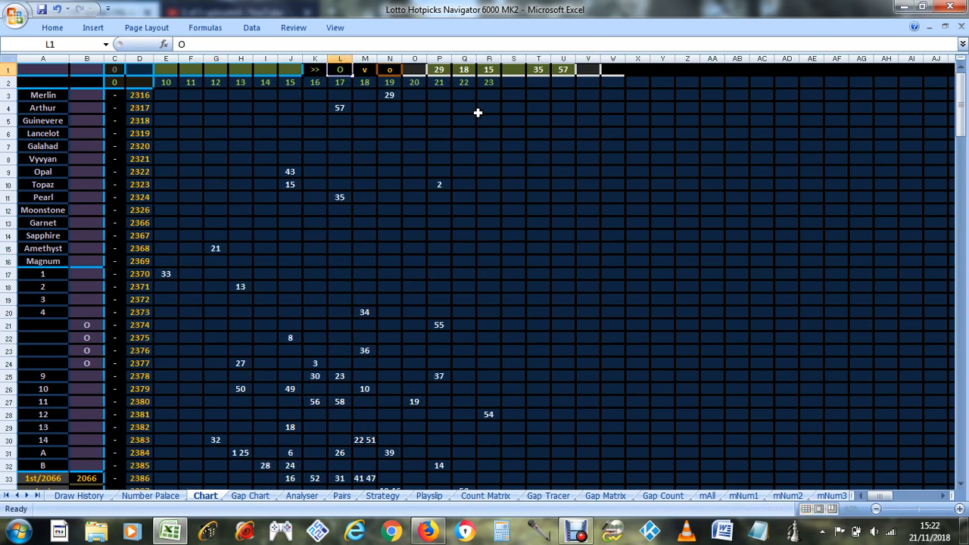
pyautogui.scroll(-4, 432, 127)
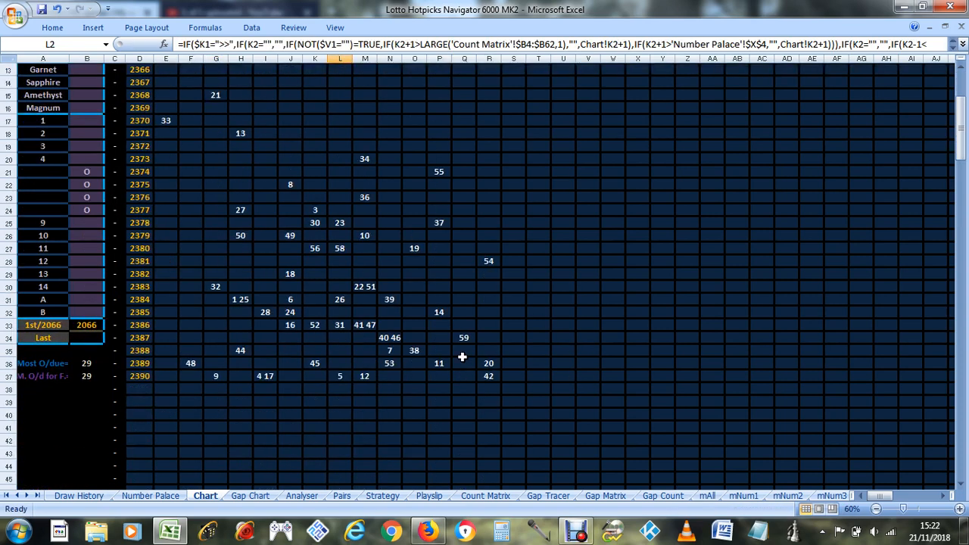
# - Compare C6 on the Analyser sheet with Chart column R from draw 2381 to 2390, including R36:R37
pyautogui.click(303, 495)
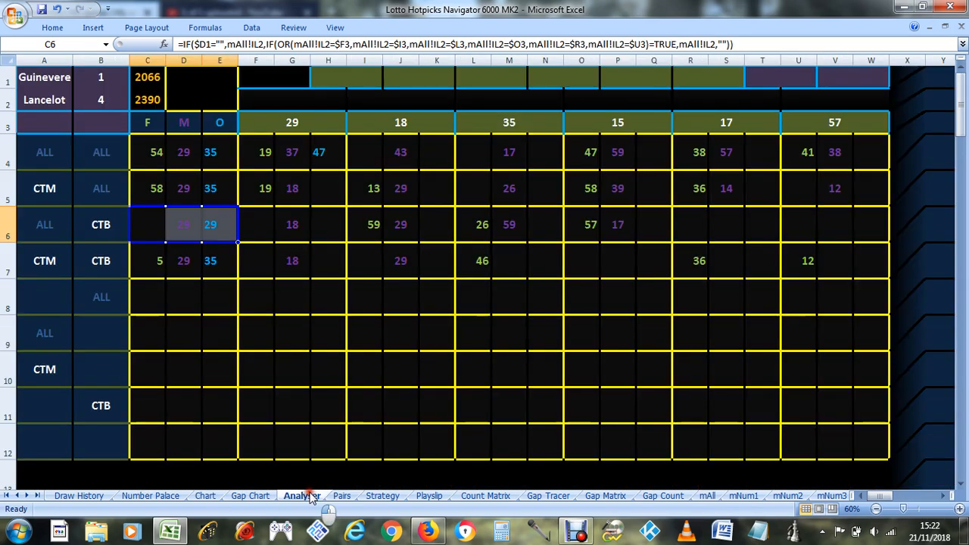
pyautogui.moveTo(151, 224)
pyautogui.mouseDown()
pyautogui.moveTo(212, 231)
pyautogui.moveTo(154, 219)
pyautogui.mouseUp()
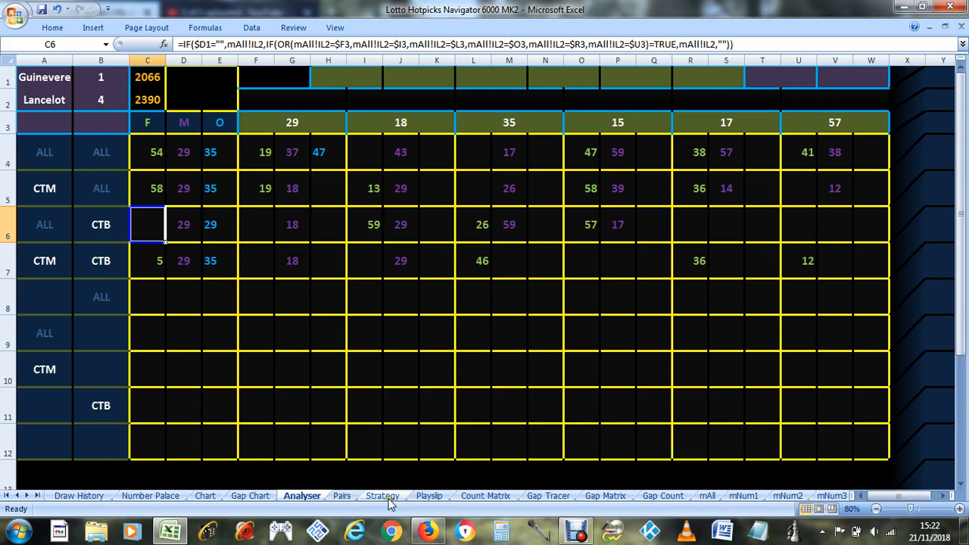
pyautogui.click(205, 495)
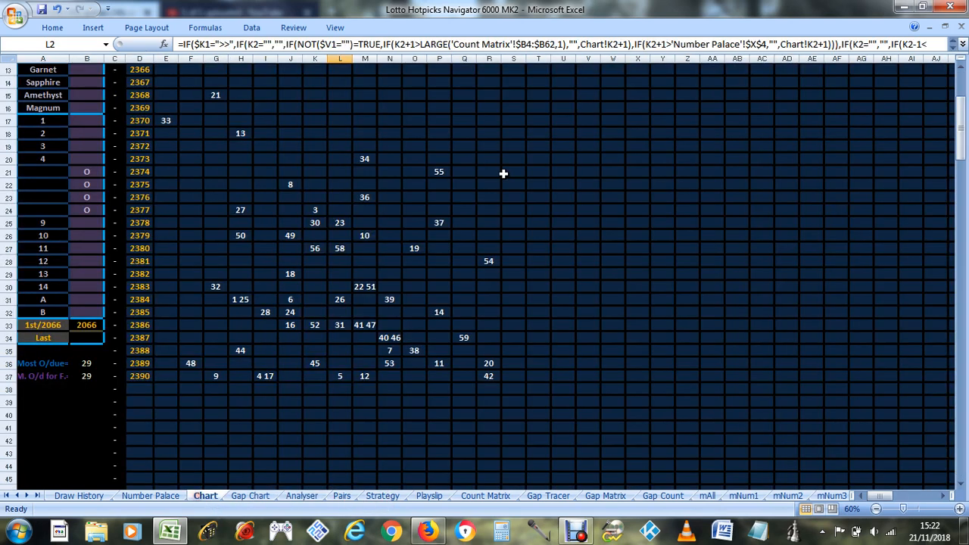
pyautogui.moveTo(496, 265); pyautogui.dragTo(502, 379)
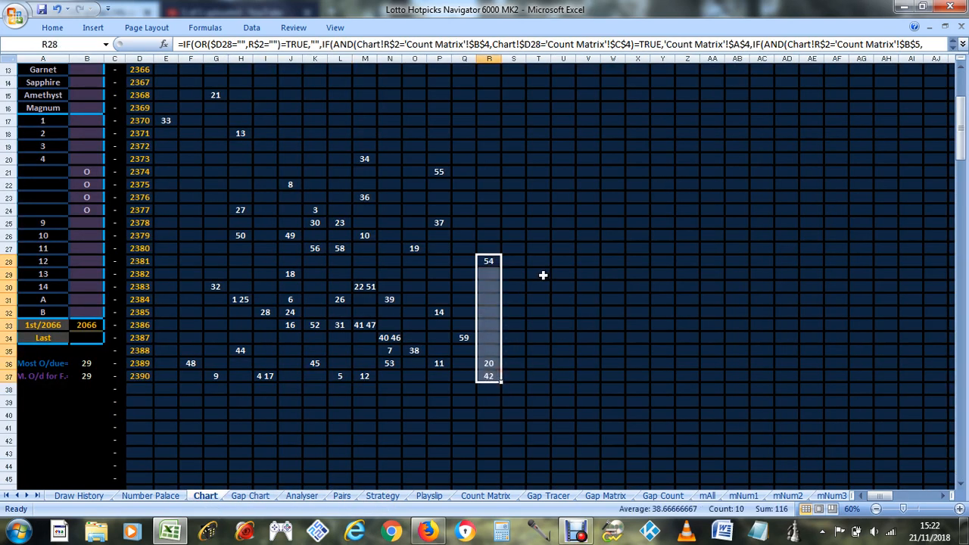
pyautogui.click(493, 326)
pyautogui.scroll(4, 814, 408)
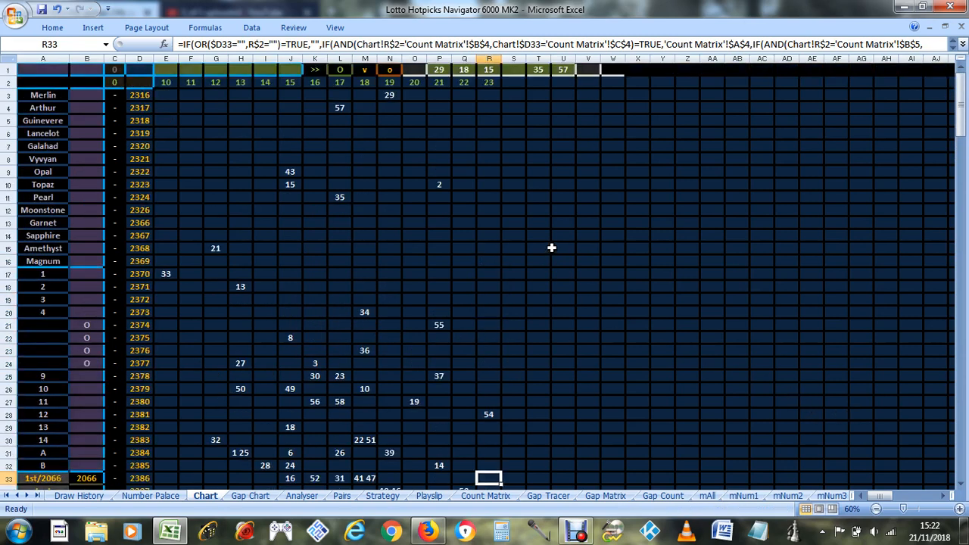
pyautogui.scroll(-2, 551, 248)
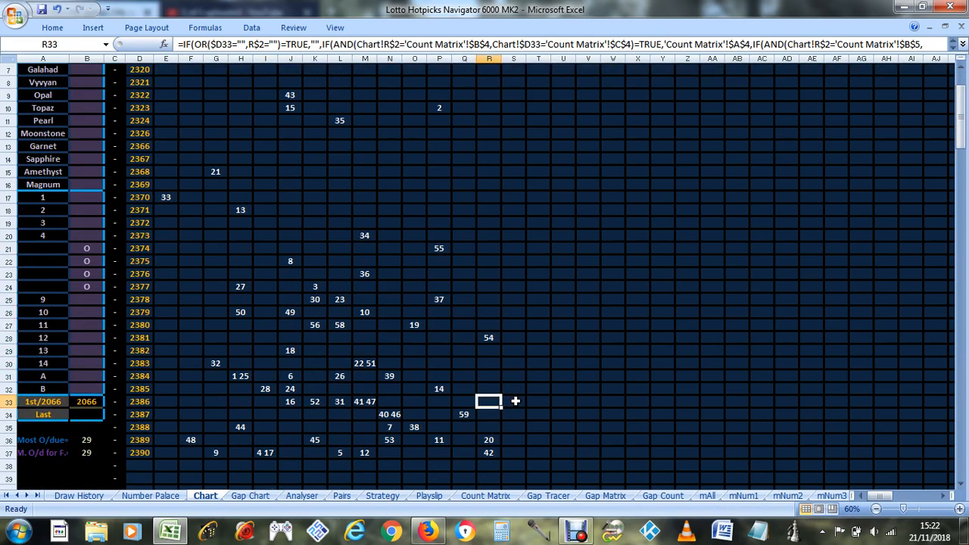
pyautogui.click(489, 454)
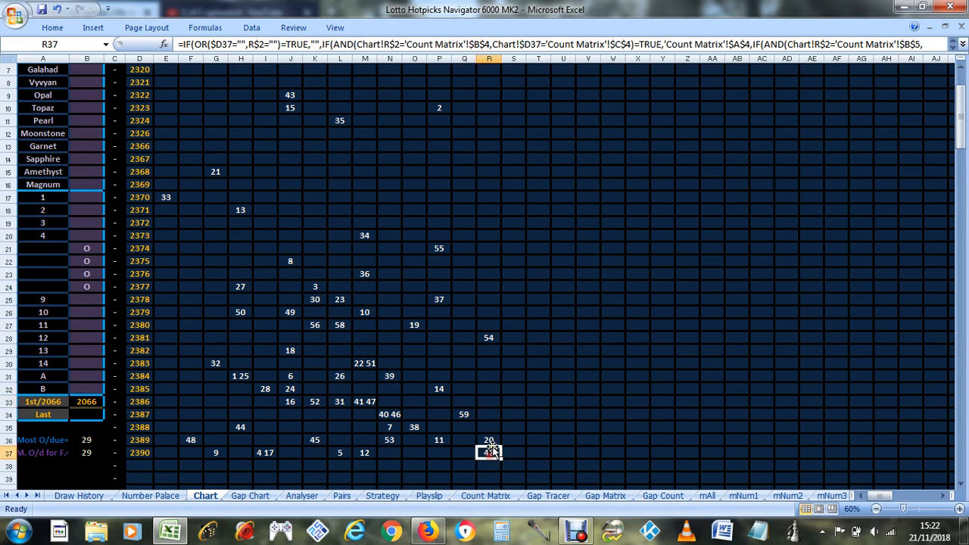
pyautogui.click(488, 442)
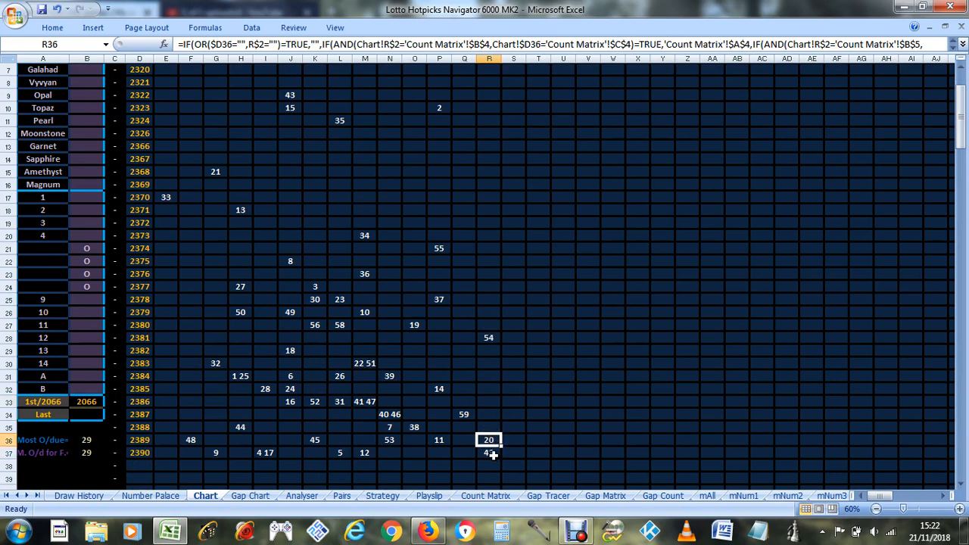
pyautogui.moveTo(489, 442); pyautogui.dragTo(498, 463)
pyautogui.scroll(2, 533, 407)
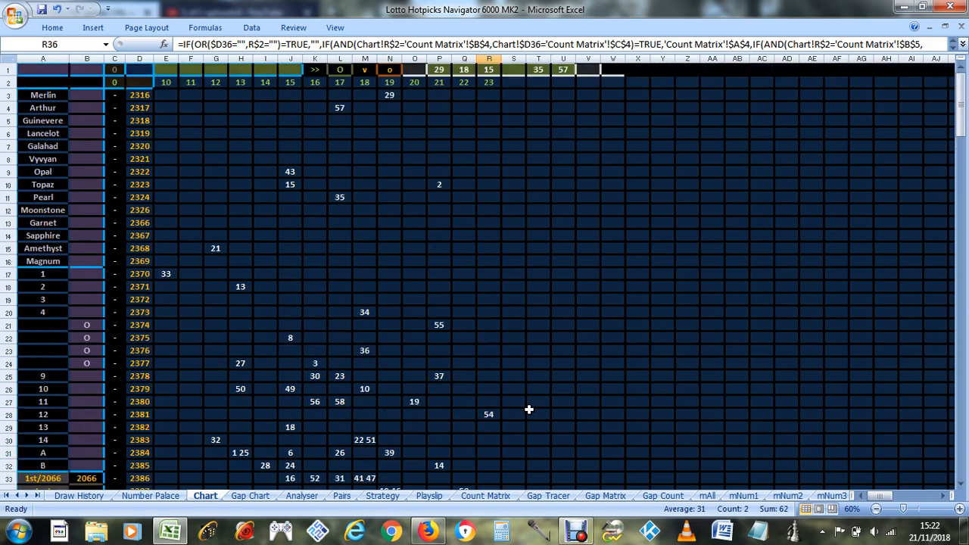
# - Enter 29 in cell I1 of the Chart sheet and review the chart from draw 2070 to 2316
pyautogui.click(262, 73)
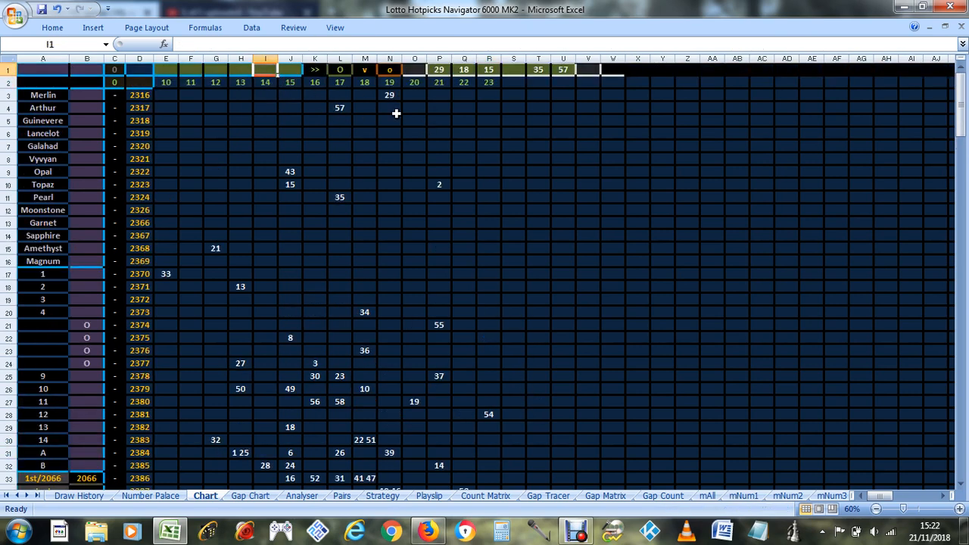
pyautogui.write('29')
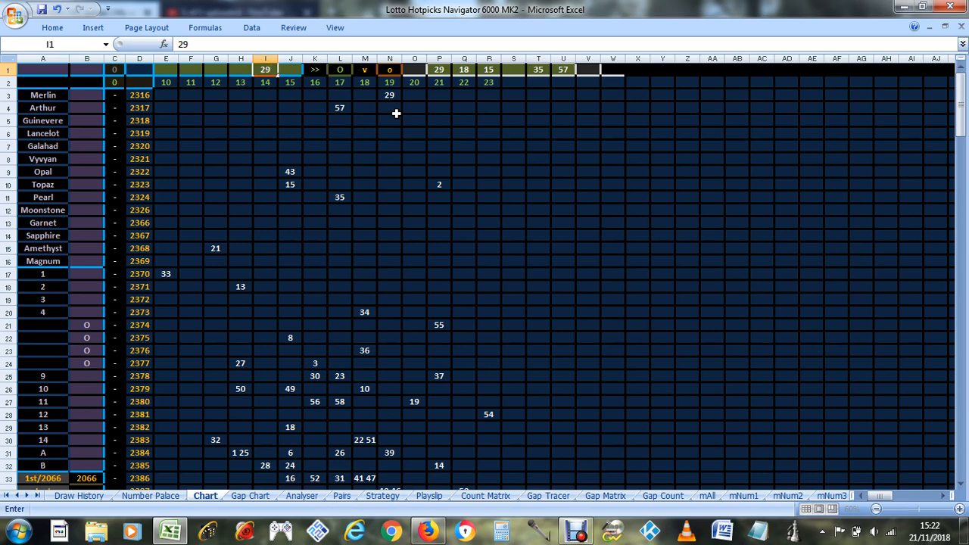
pyautogui.press('Return')
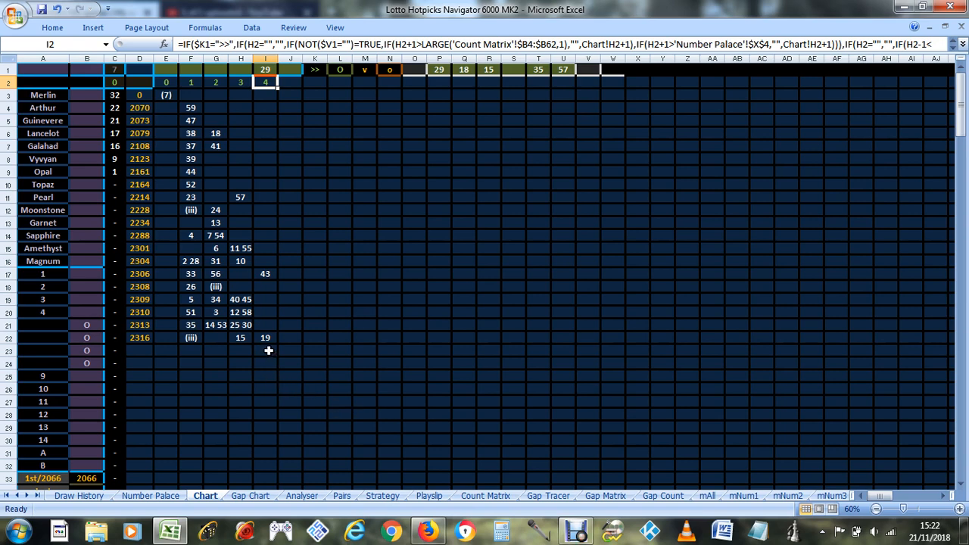
pyautogui.scroll(-5, 271, 354)
pyautogui.scroll(5, 272, 359)
pyautogui.click(271, 70)
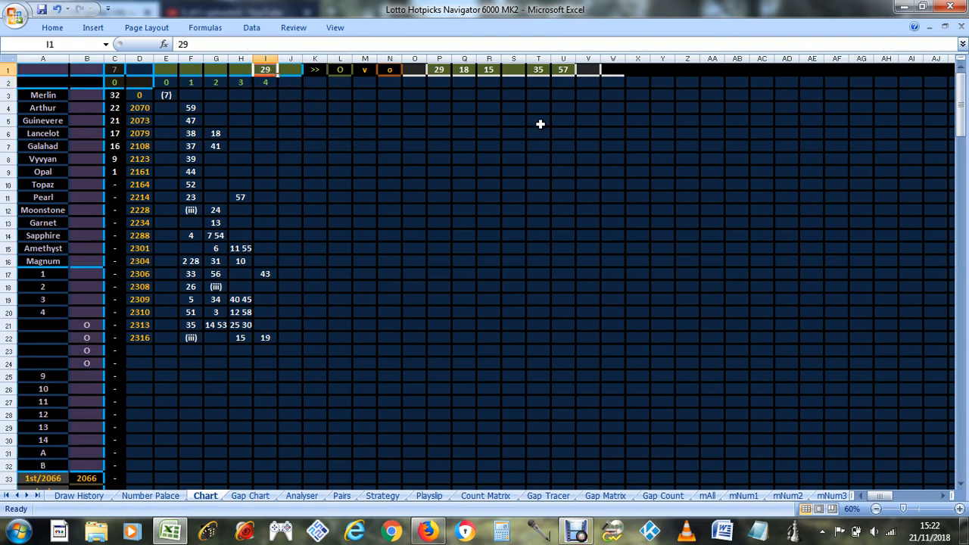
pyautogui.click(577, 532)
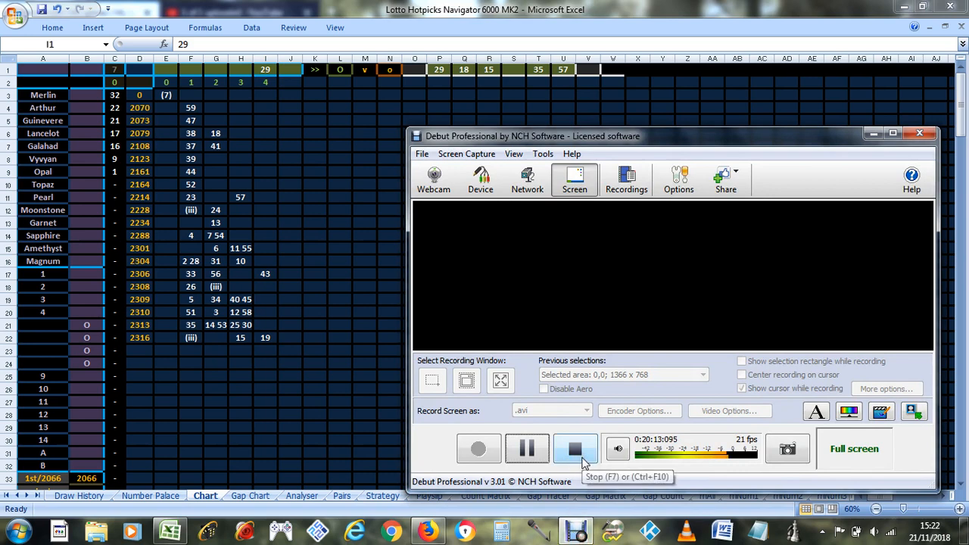
pyautogui.click(580, 457)
# - Clear number 29 from I1 and the O filter marks from B21:B27 on the Chart sheet
pyautogui.click(265, 70)
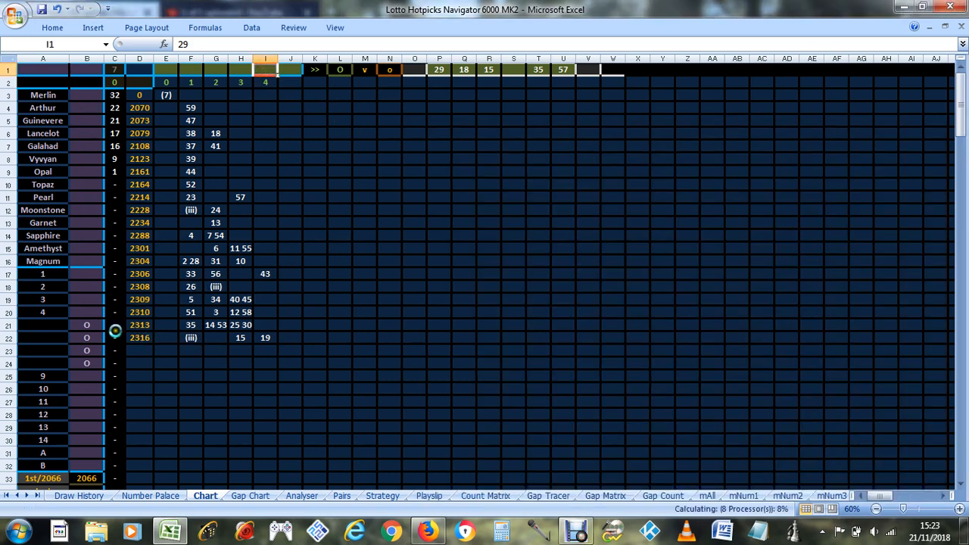
pyautogui.moveTo(87, 324); pyautogui.dragTo(86, 401)
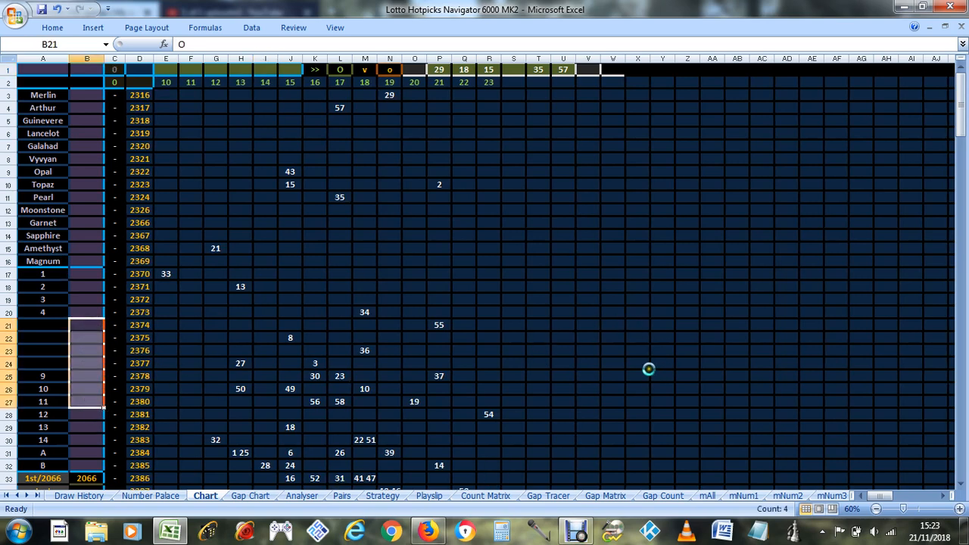
pyautogui.click(877, 509)
pyautogui.click(877, 509)
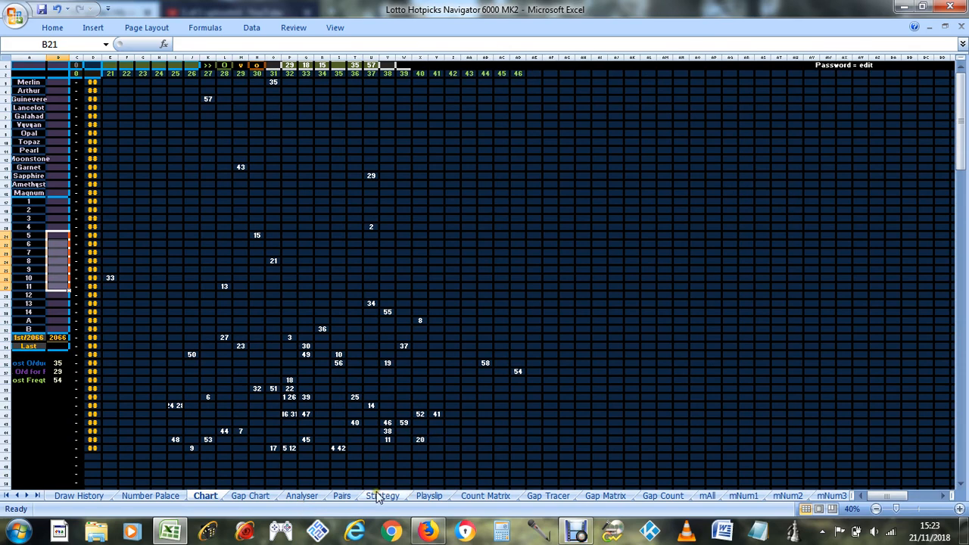
# - Switch to Firefox and compare the Lotto ticket's played numbers with the results of draw 2390
pyautogui.click(427, 530)
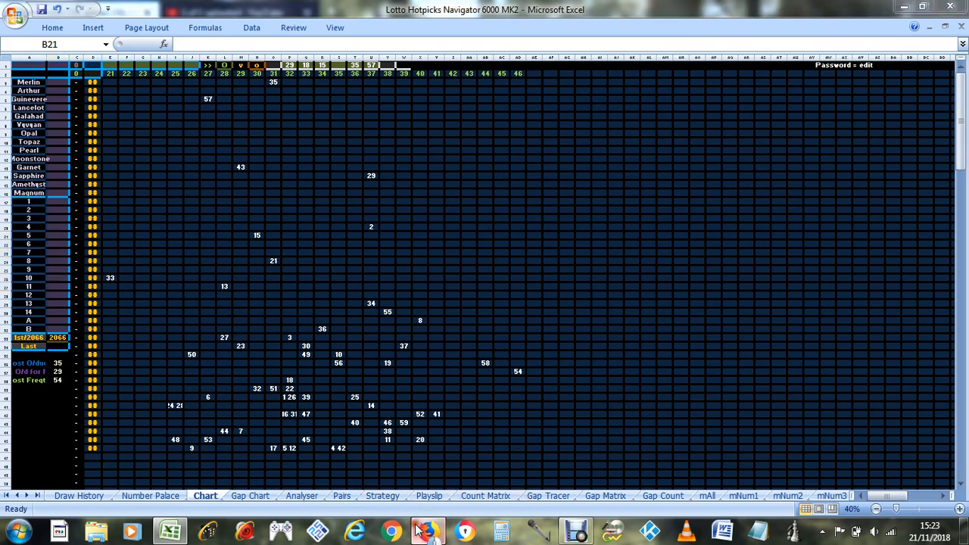
pyautogui.scroll(-3, 535, 303)
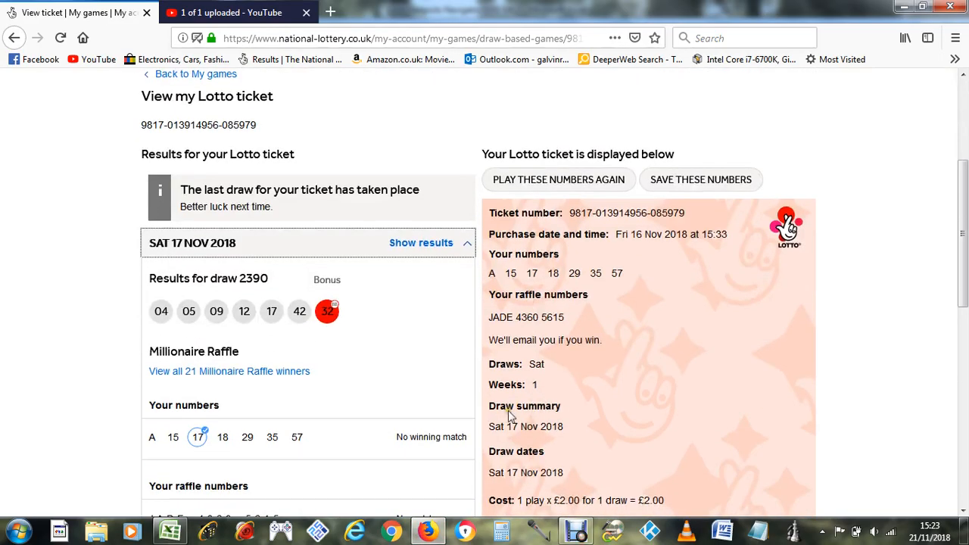
pyautogui.click(575, 530)
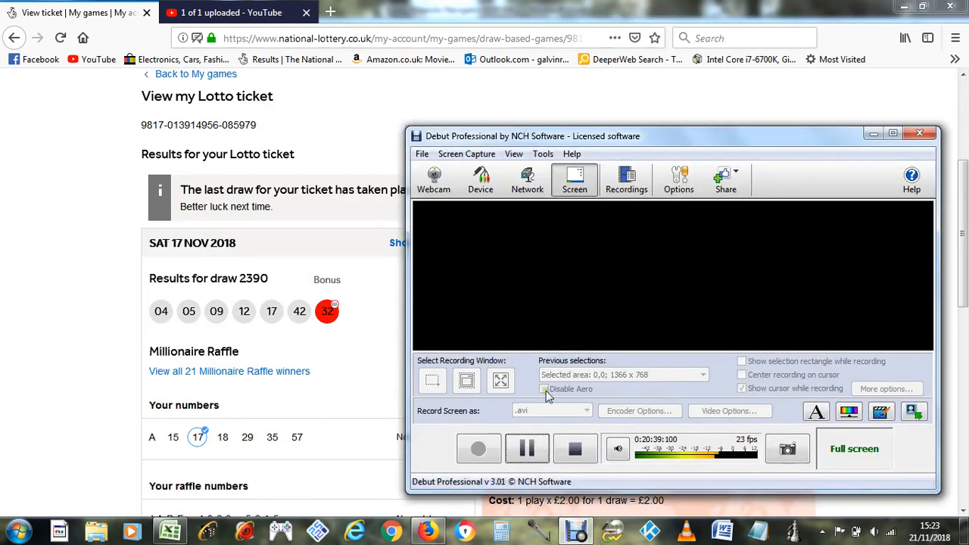